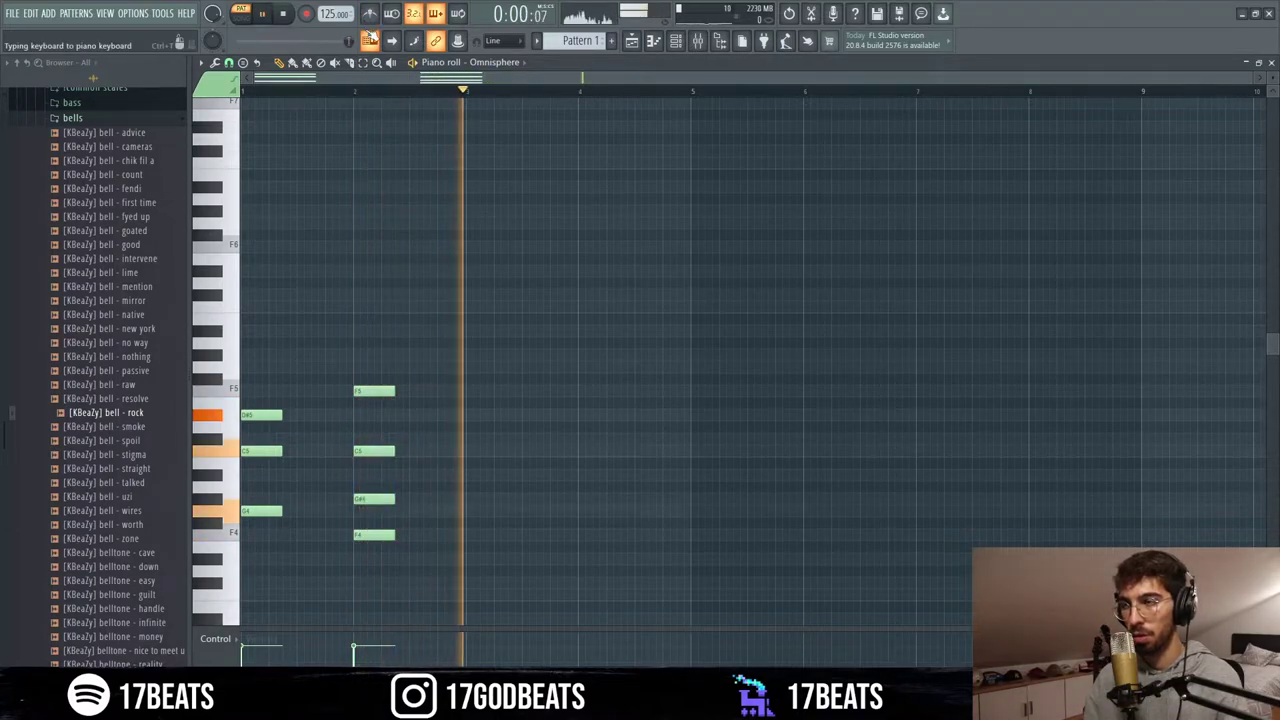
- Arpeggiate the first chord by staggering the starts of C5 and D#5 and adding a G5 aligned with the D#5
{"action": "key", "text": "space"}
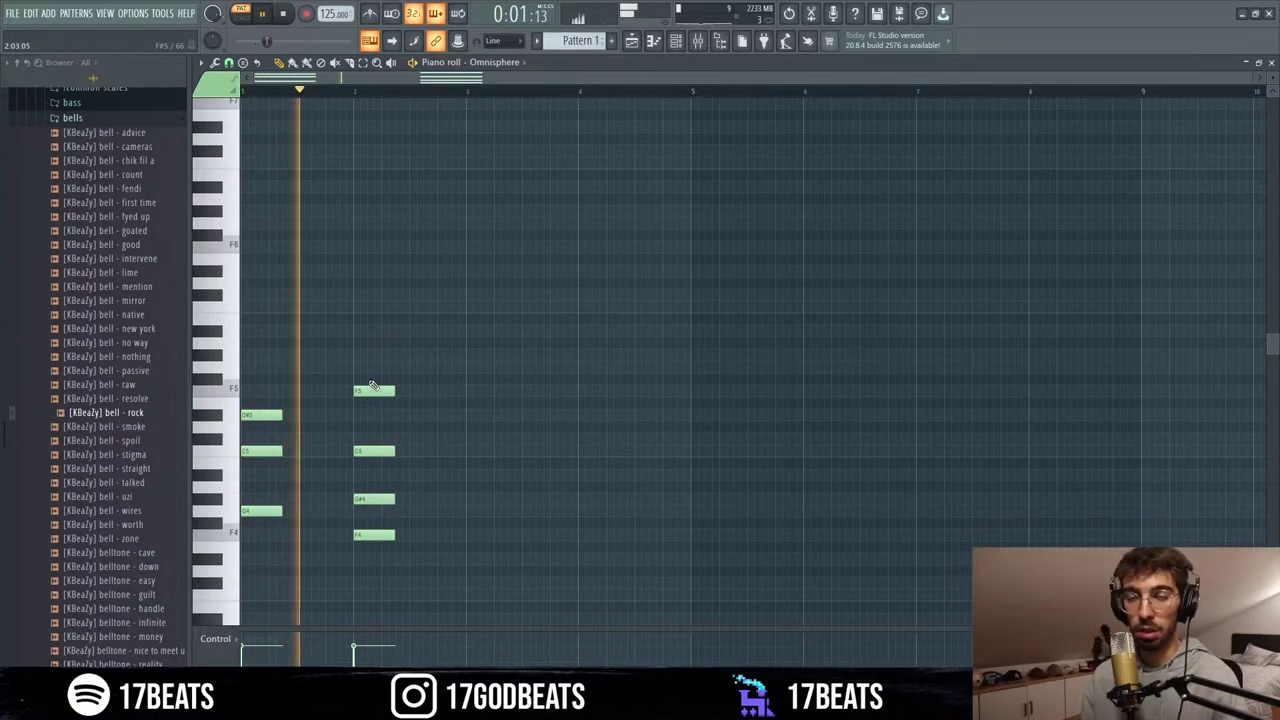
{"action": "key", "text": "space"}
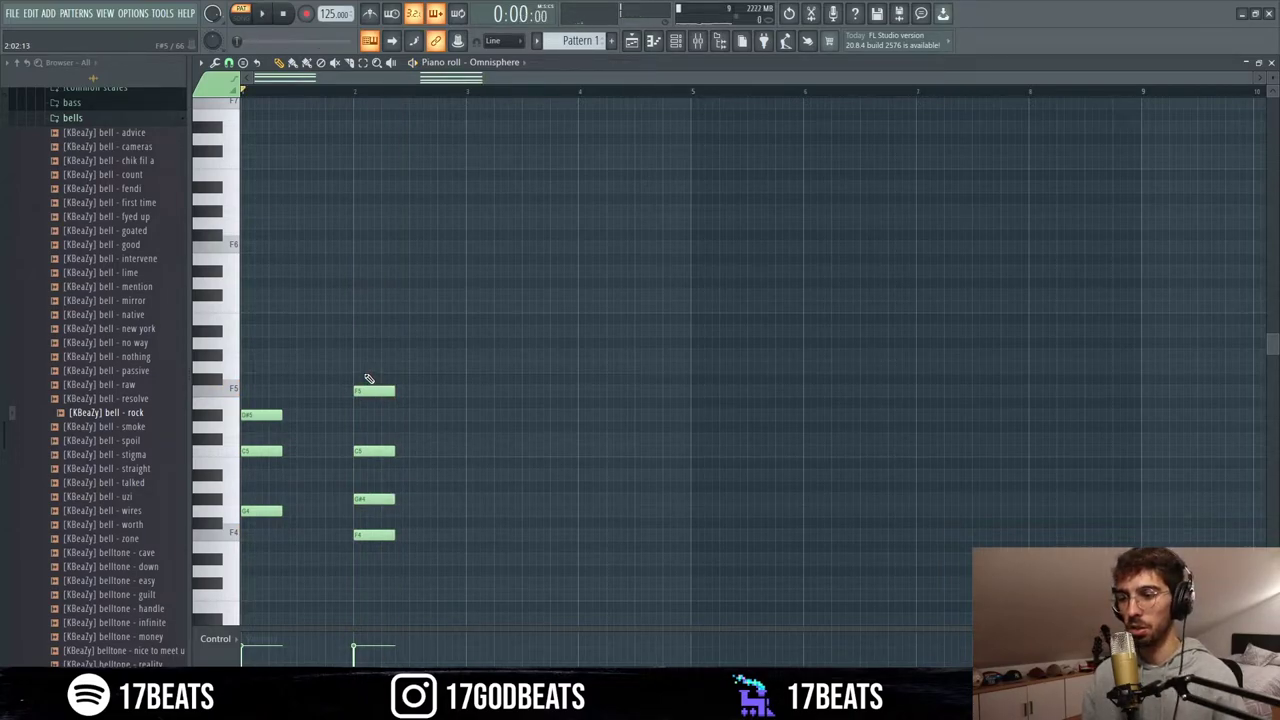
{"action": "left_click_drag", "start_coordinate": [254, 452], "coordinate": [262, 454]}
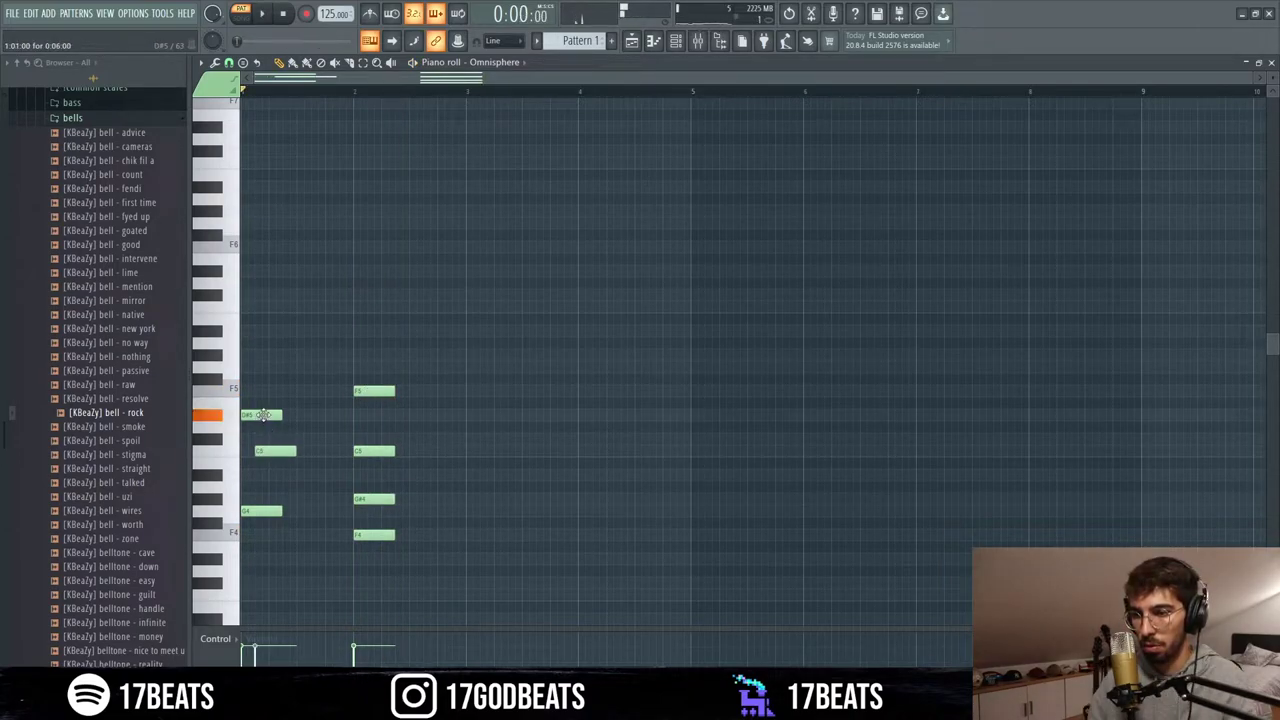
{"action": "key", "text": "space"}
{"action": "left_click", "coordinate": [293, 367]}
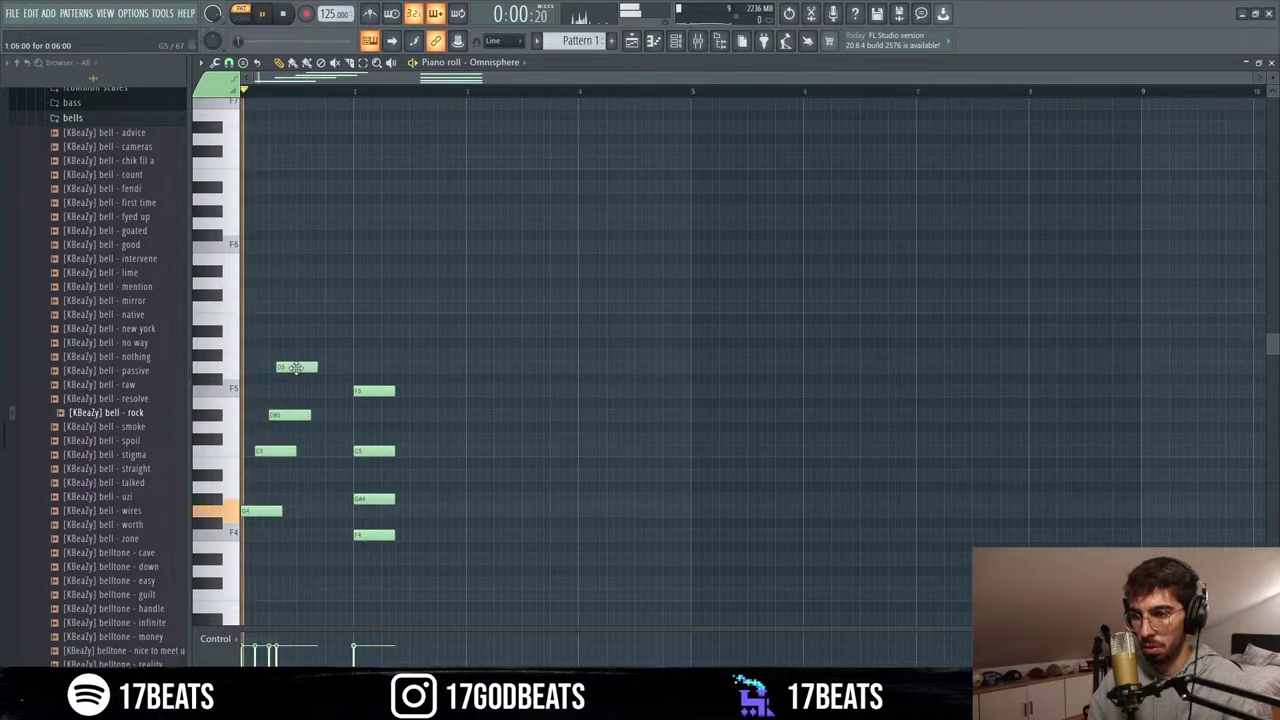
{"action": "left_click_drag", "start_coordinate": [296, 367], "coordinate": [289, 367]}
- Lengthen the first chord's C5 note and extend its G4 note to the start of bar 2
{"action": "left_click_drag", "start_coordinate": [295, 451], "coordinate": [344, 451]}
{"action": "left_click_drag", "start_coordinate": [281, 511], "coordinate": [351, 511]}
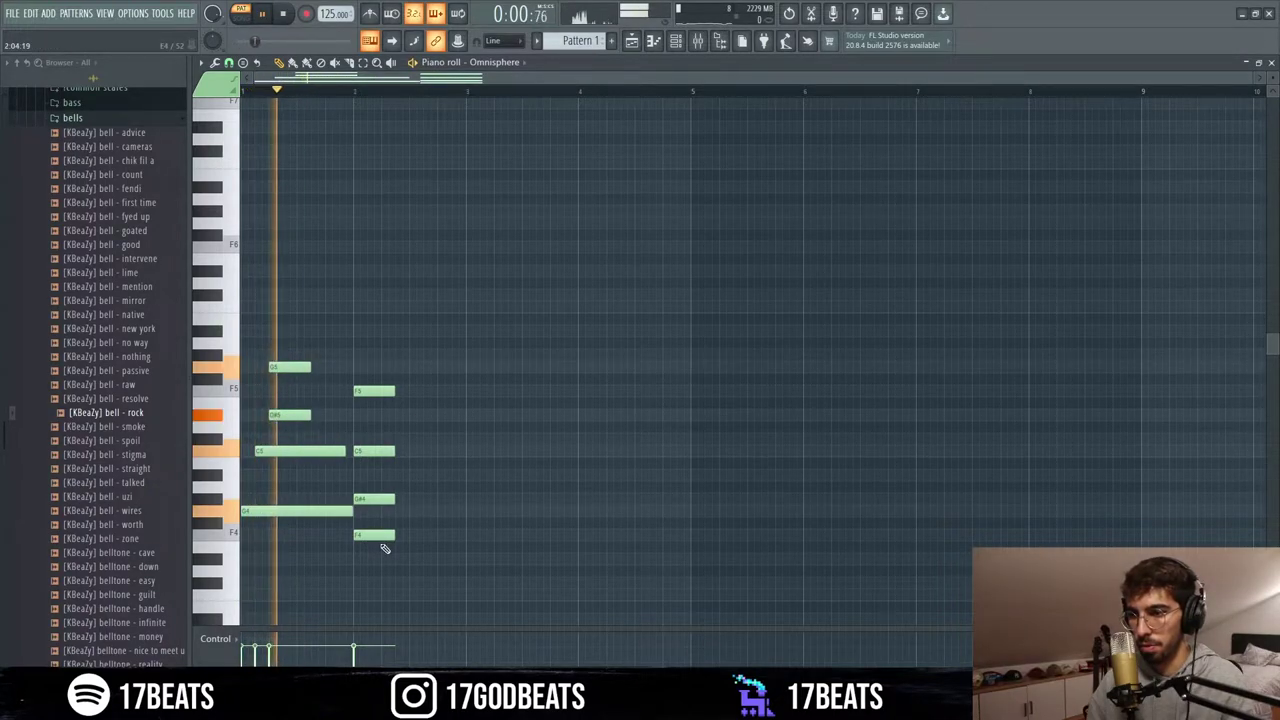
{"action": "key", "text": "space"}
- Move the second chord to bar 3 and fill the gap with staggered G4–C5–D#5 and F4–C5–D#5 arpeggios
{"action": "left_click_drag", "start_coordinate": [395, 560], "coordinate": [532, 389]}
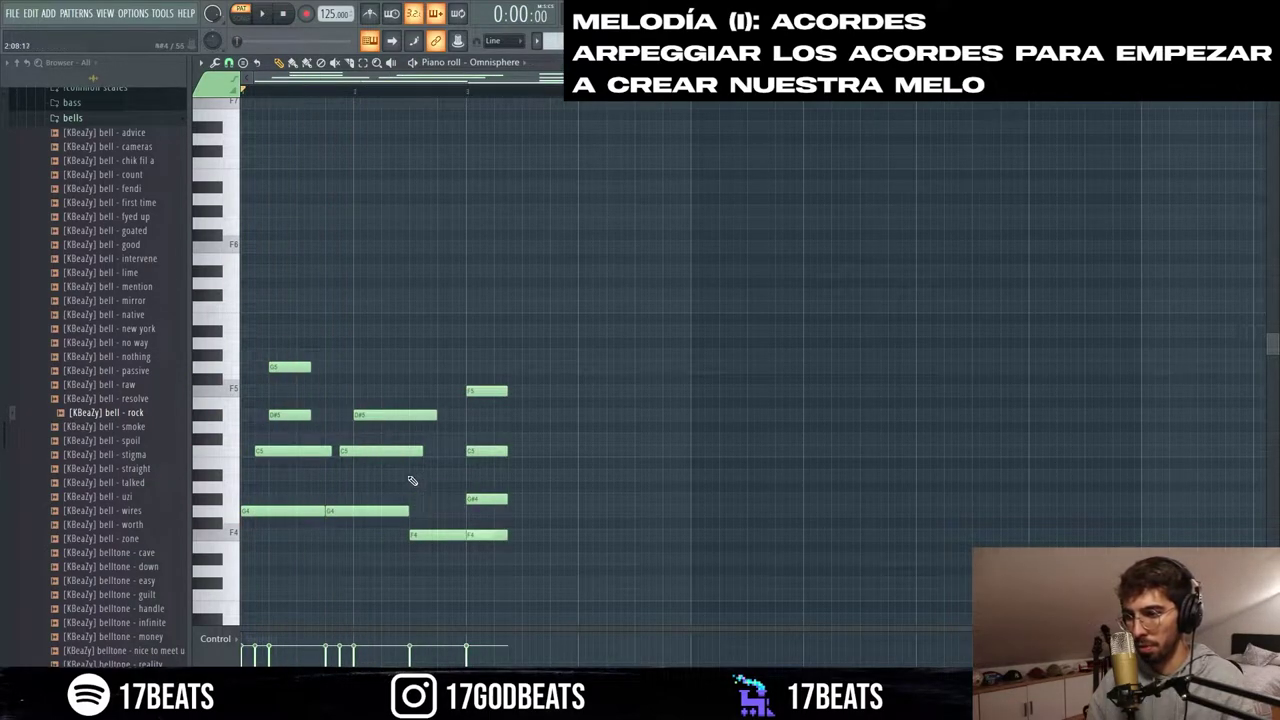
{"action": "left_click_drag", "start_coordinate": [450, 455], "coordinate": [443, 455]}
{"action": "key", "text": "space"}
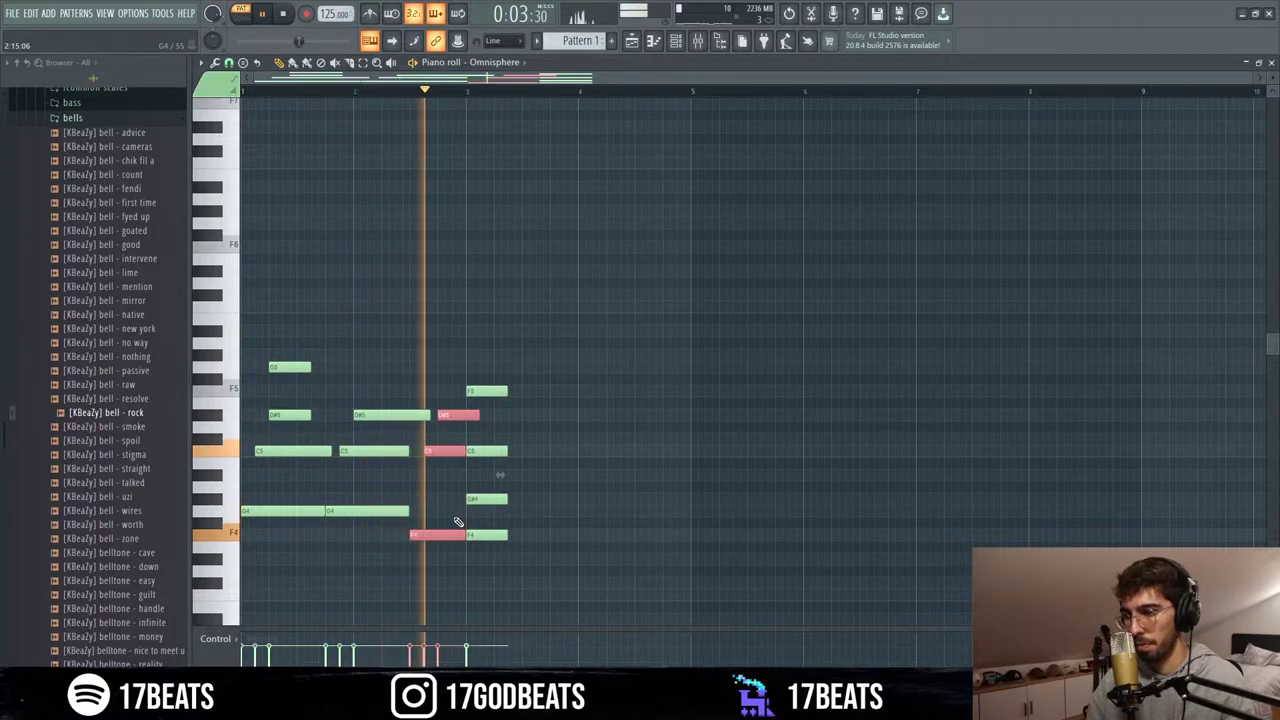
{"action": "key", "text": "space"}
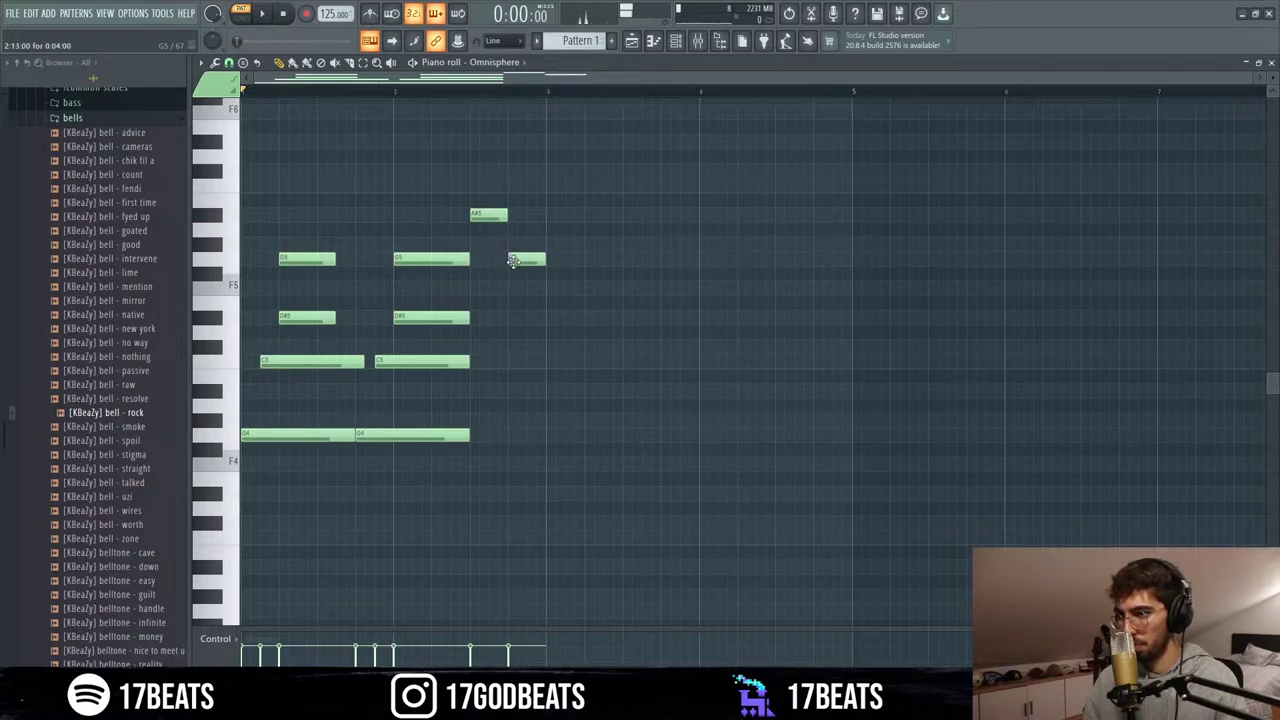
- Add short descending G#5 and G5 notes after the A#5 at the end of bar 2 and play them back
{"action": "left_click", "coordinate": [515, 244]}
{"action": "key", "text": "space"}
{"action": "left_click", "coordinate": [532, 259]}
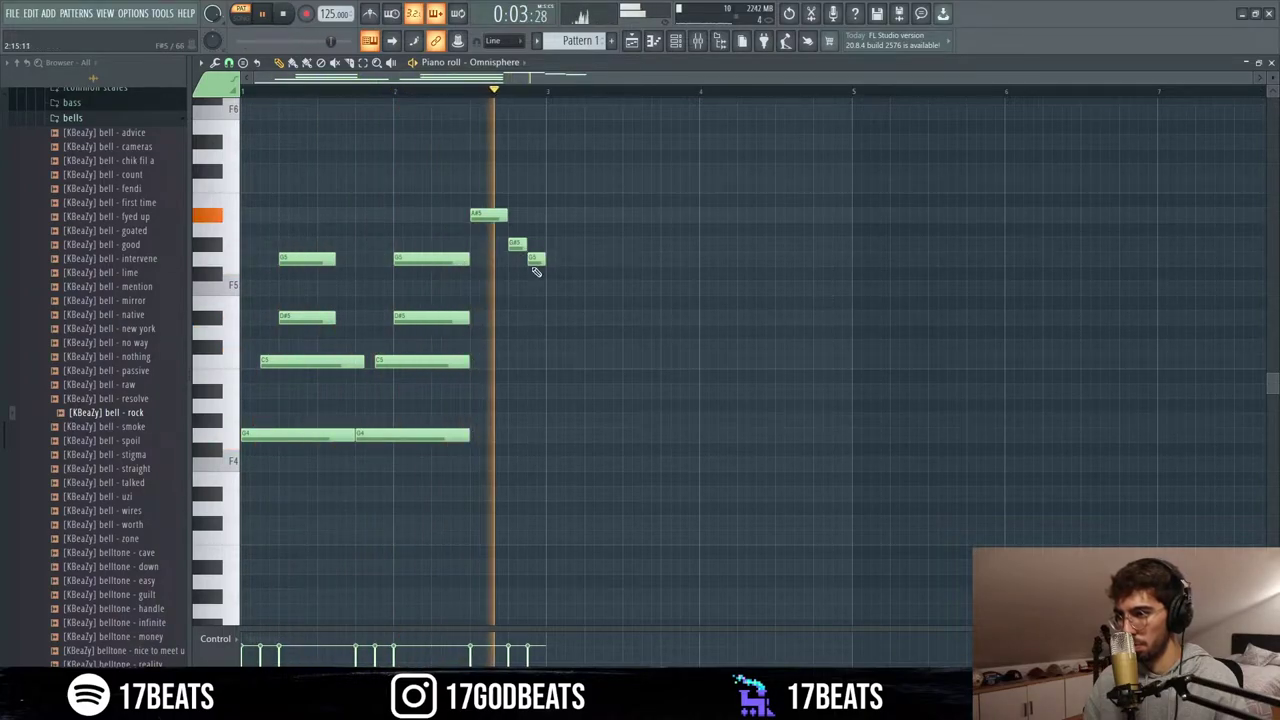
{"action": "key", "text": "space"}
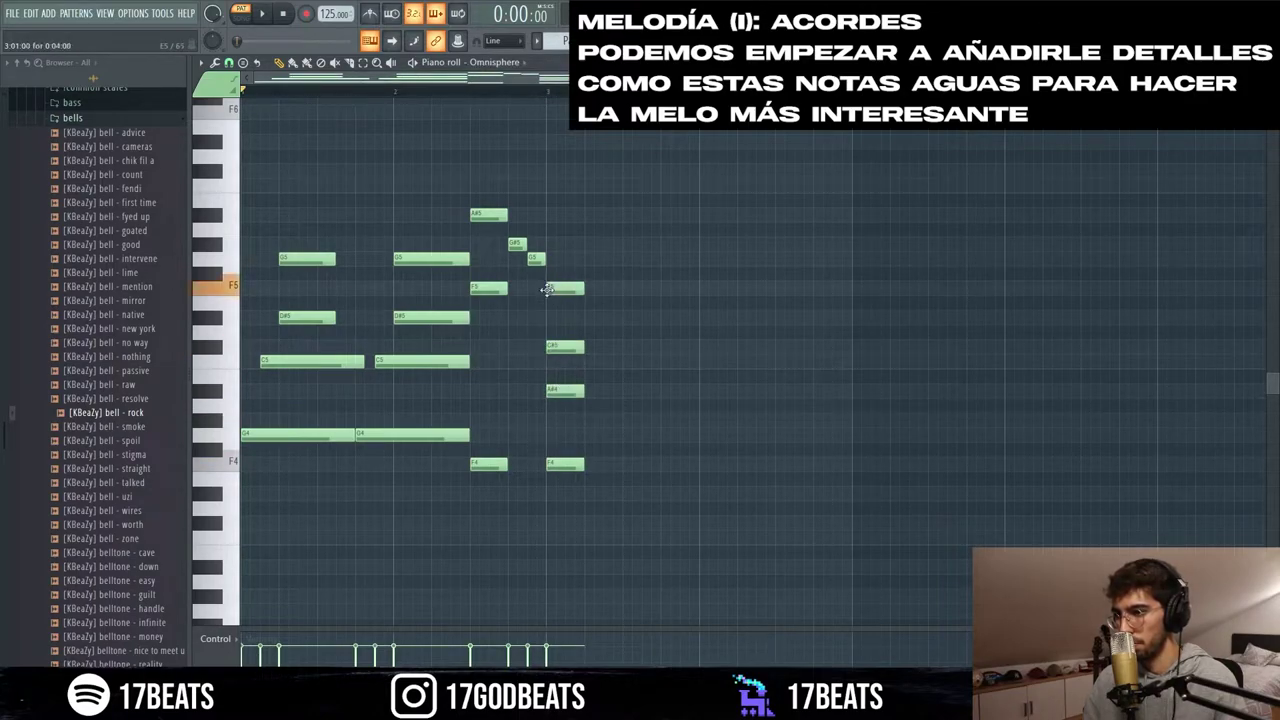
- Stagger the bar 3 chord by starting A#4 at step 3 and both C#5 and F5 at step 5
{"action": "left_click_drag", "start_coordinate": [565, 396], "coordinate": [584, 396]}
{"action": "left_click_drag", "start_coordinate": [568, 347], "coordinate": [606, 347]}
{"action": "left_click_drag", "start_coordinate": [570, 292], "coordinate": [608, 295]}
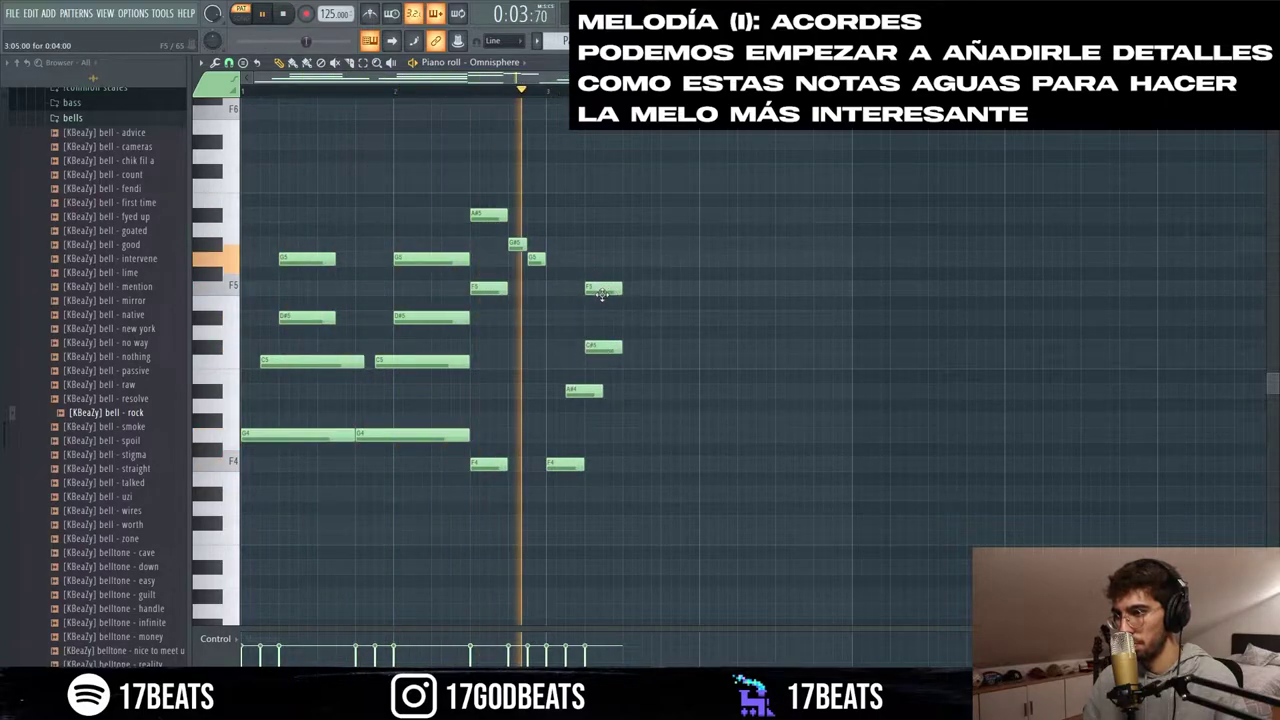
{"action": "key", "text": "space"}
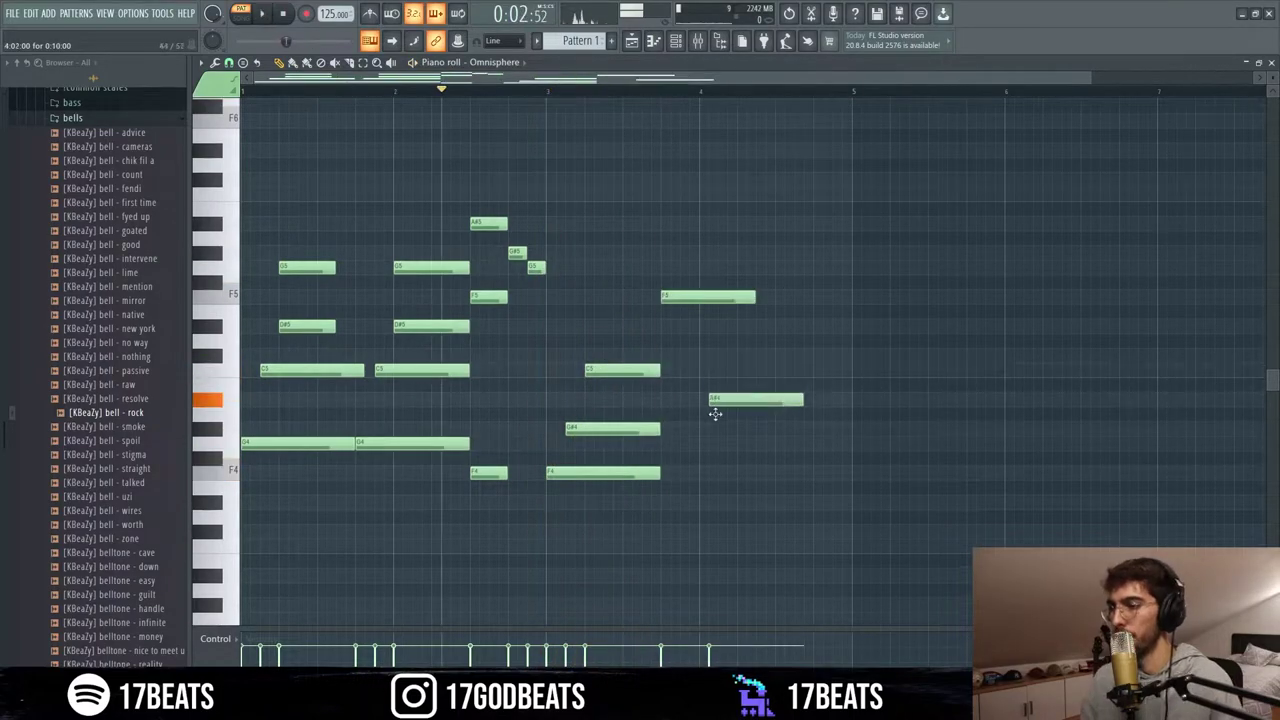
- Build the next arpeggio with G#4 at the end of bar 3 and C5 at bar 4, extending F5 and G#4 to end with C5
{"action": "mouse_move", "coordinate": [714, 408]}
{"action": "left_mouse_down"}
{"action": "mouse_move", "coordinate": [695, 426]}
{"action": "mouse_move", "coordinate": [717, 414]}
{"action": "mouse_move", "coordinate": [707, 430]}
{"action": "mouse_move", "coordinate": [686, 434]}
{"action": "left_mouse_up"}
{"action": "left_click", "coordinate": [717, 372]}
{"action": "key", "text": "space"}
{"action": "key", "text": "space"}
{"action": "left_click_drag", "start_coordinate": [755, 297], "coordinate": [792, 298]}
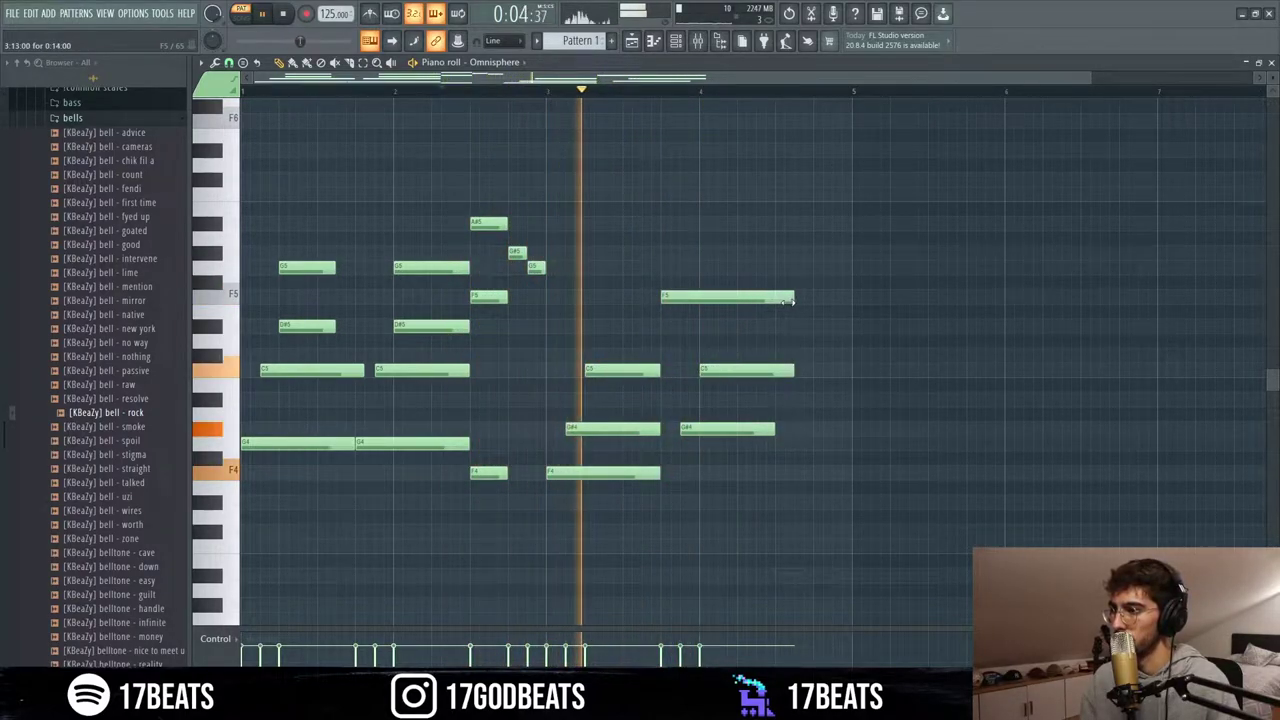
{"action": "left_click_drag", "start_coordinate": [773, 430], "coordinate": [792, 431]}
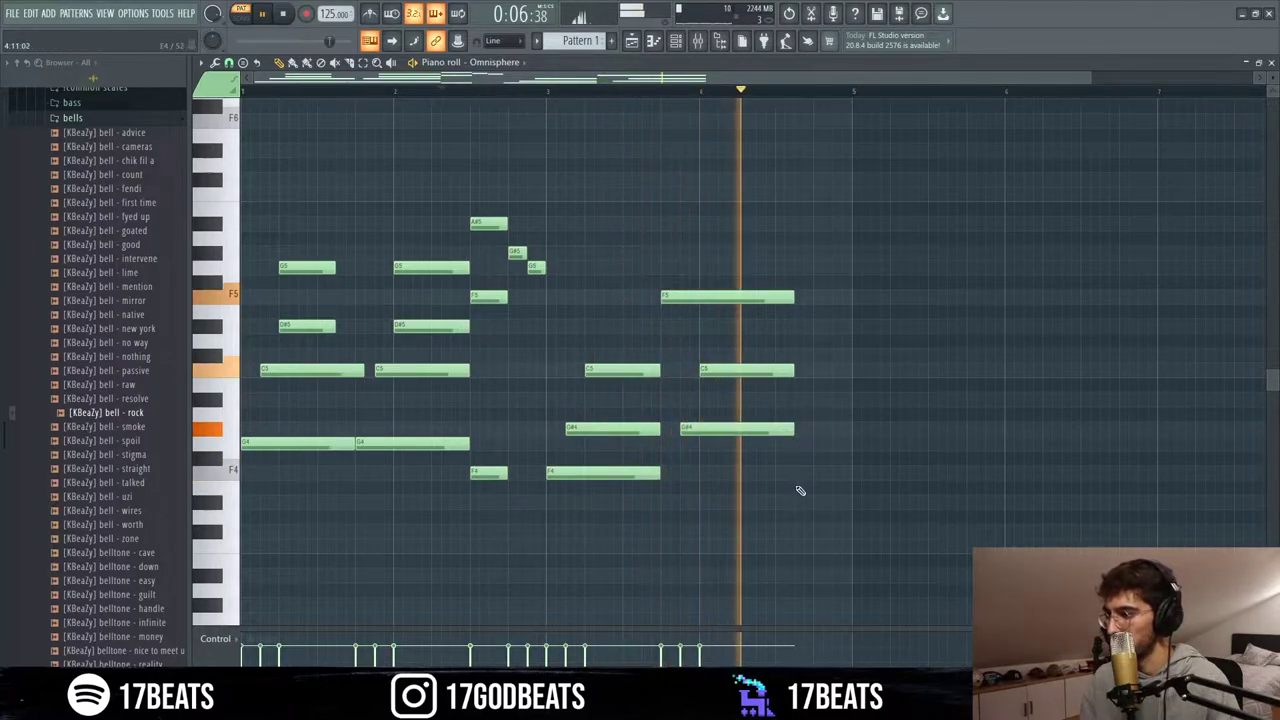
{"action": "key", "text": "space"}
- Add a closing group of staggered F4, G#4 and D#5 notes at the end of bar 4
{"action": "left_click", "coordinate": [797, 476]}
{"action": "left_click", "coordinate": [815, 430]}
{"action": "key", "text": "space"}
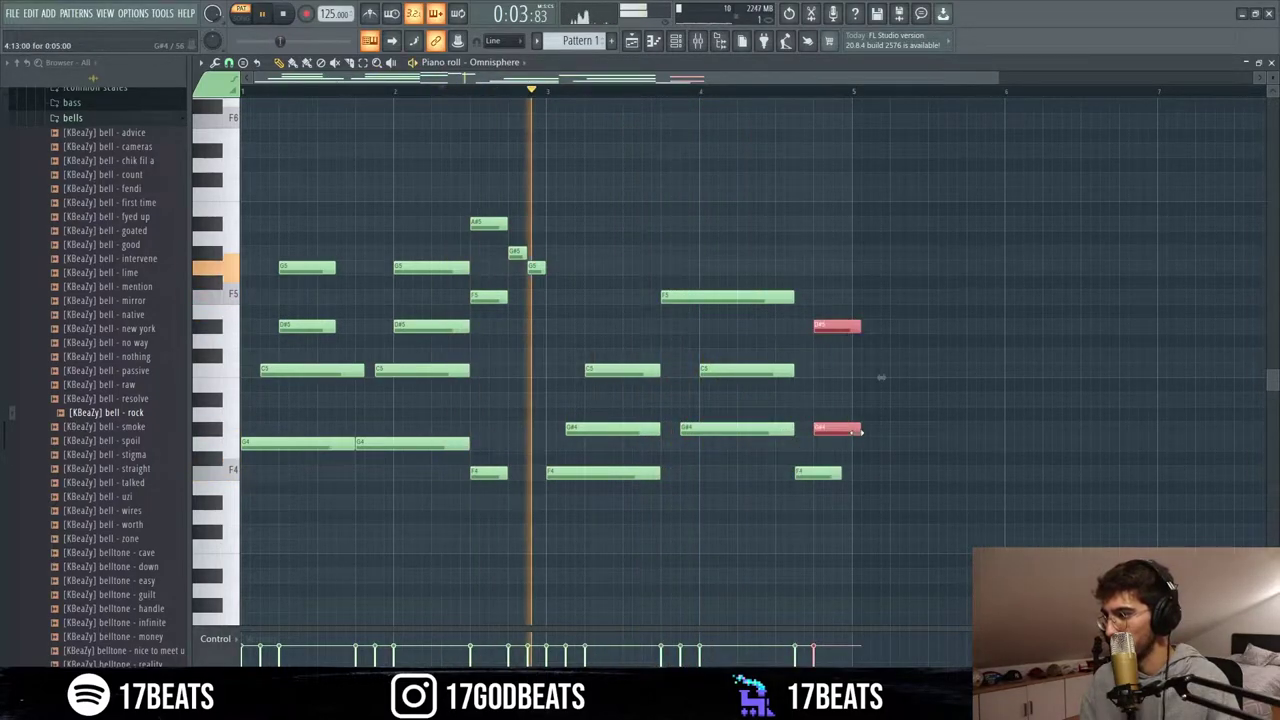
{"action": "key", "text": "space"}
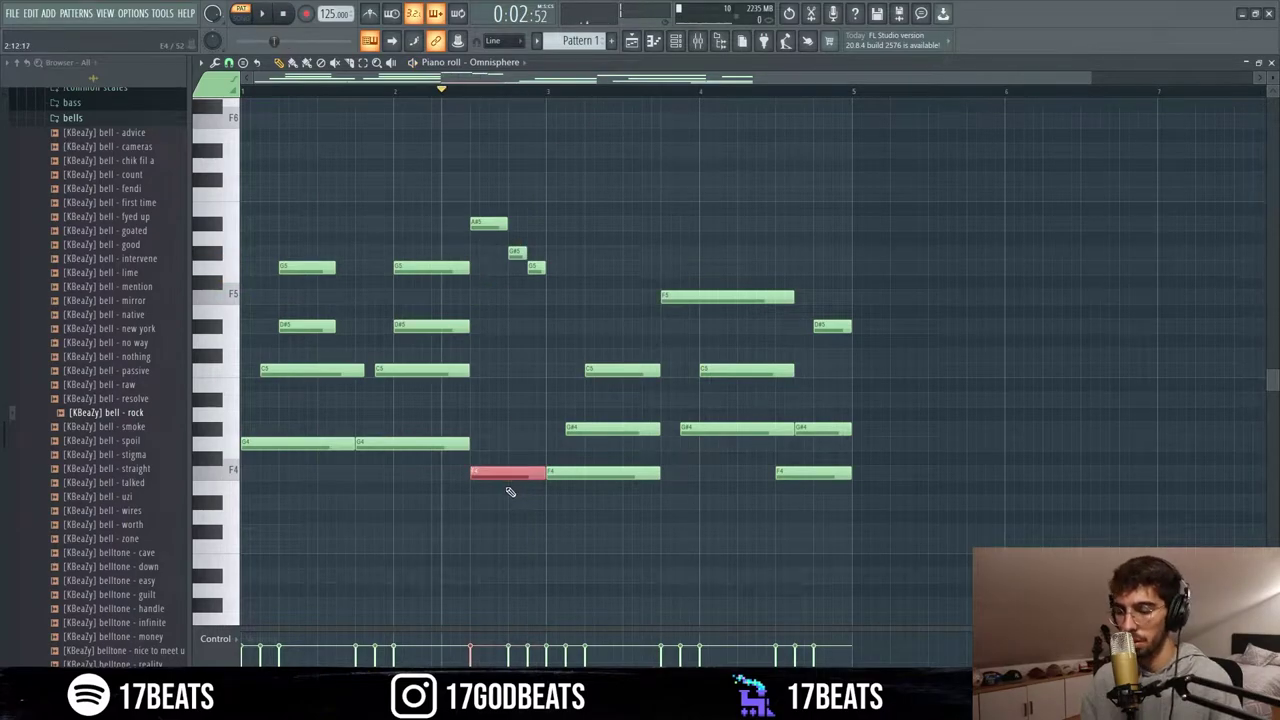
- Extend the high A#5 note in bar 2 to the start of bar 3 and audition the melody
{"action": "key", "text": "space"}
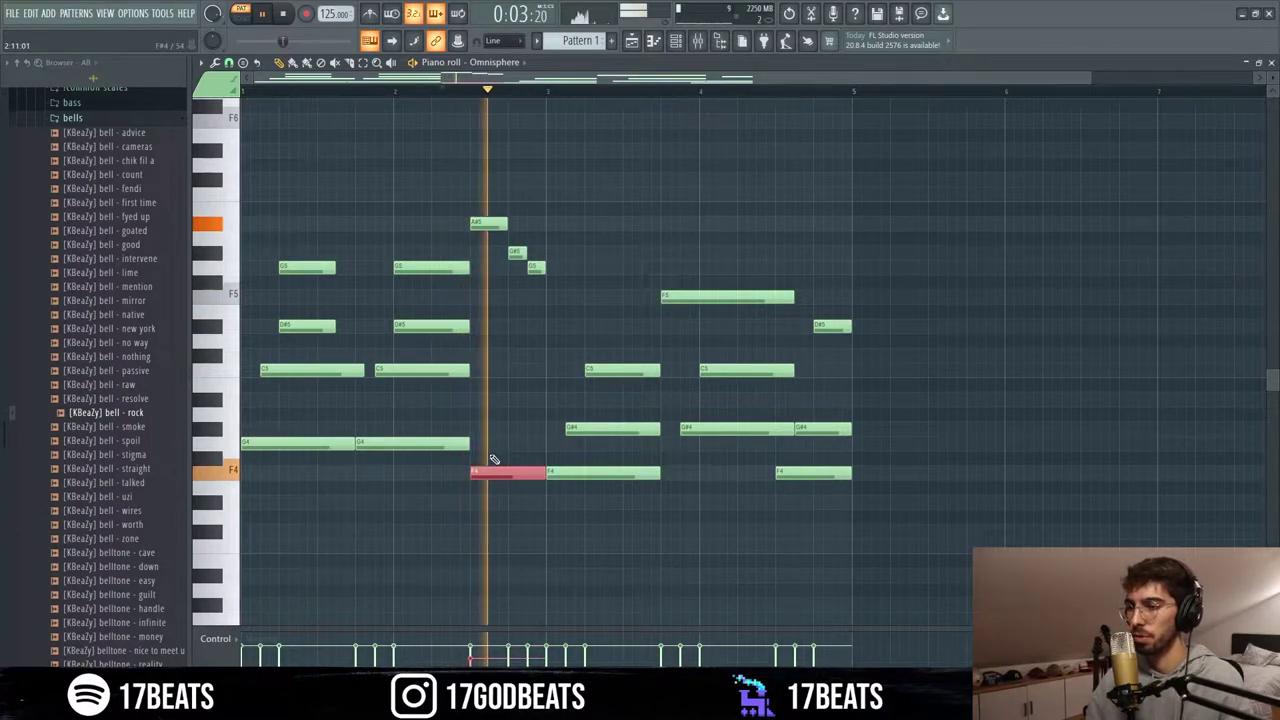
{"action": "key", "text": "space"}
{"action": "key", "text": "space"}
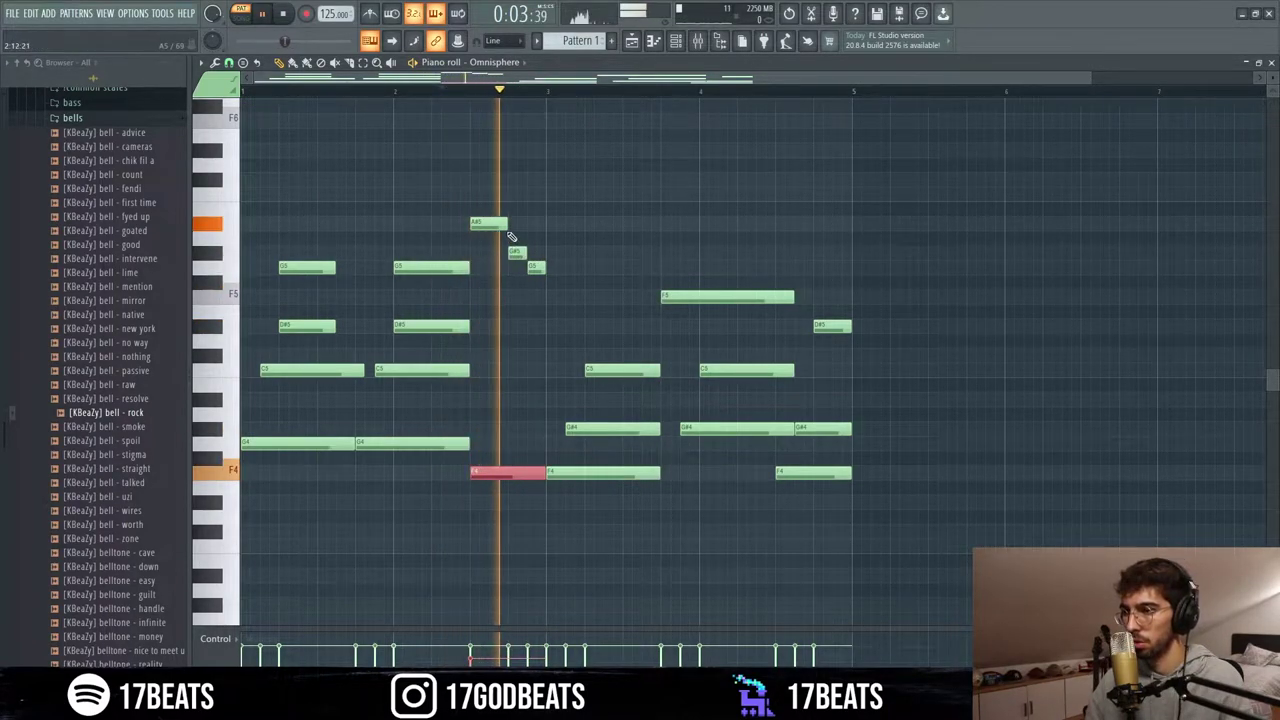
{"action": "left_click_drag", "start_coordinate": [506, 223], "coordinate": [545, 223]}
{"action": "key", "text": "space"}
{"action": "key", "text": "space"}
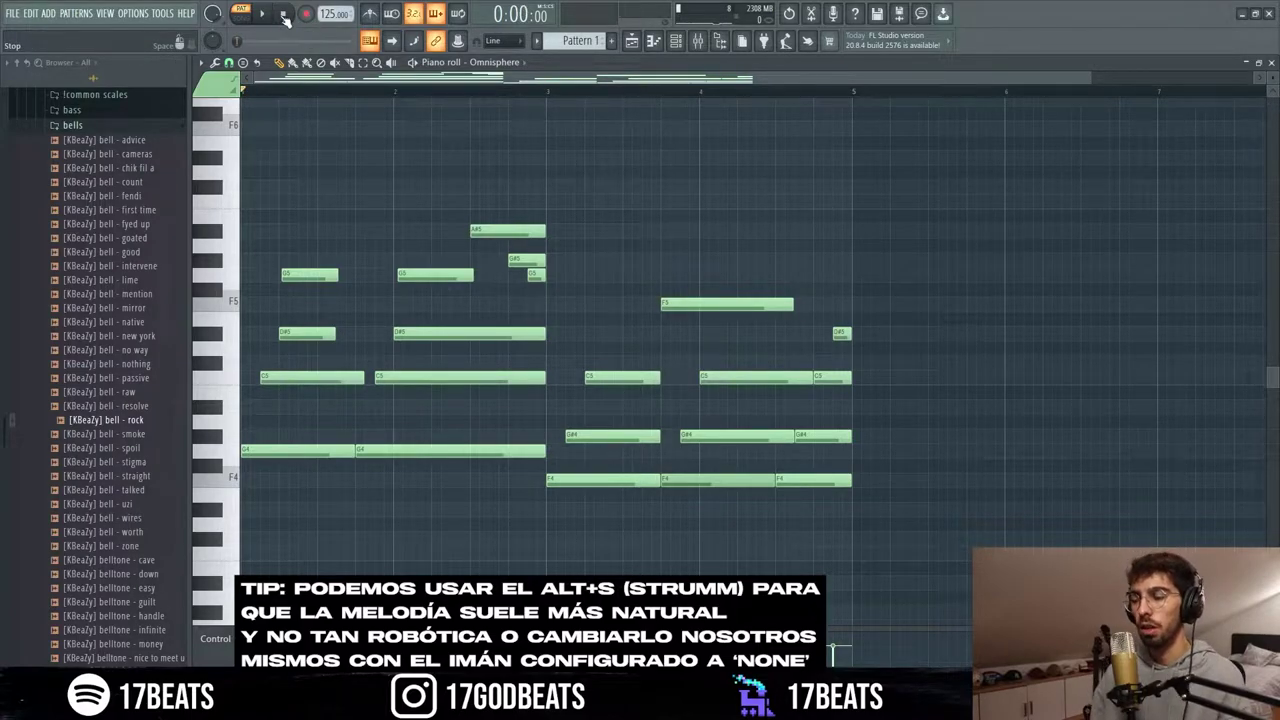
{"action": "key", "text": "space"}
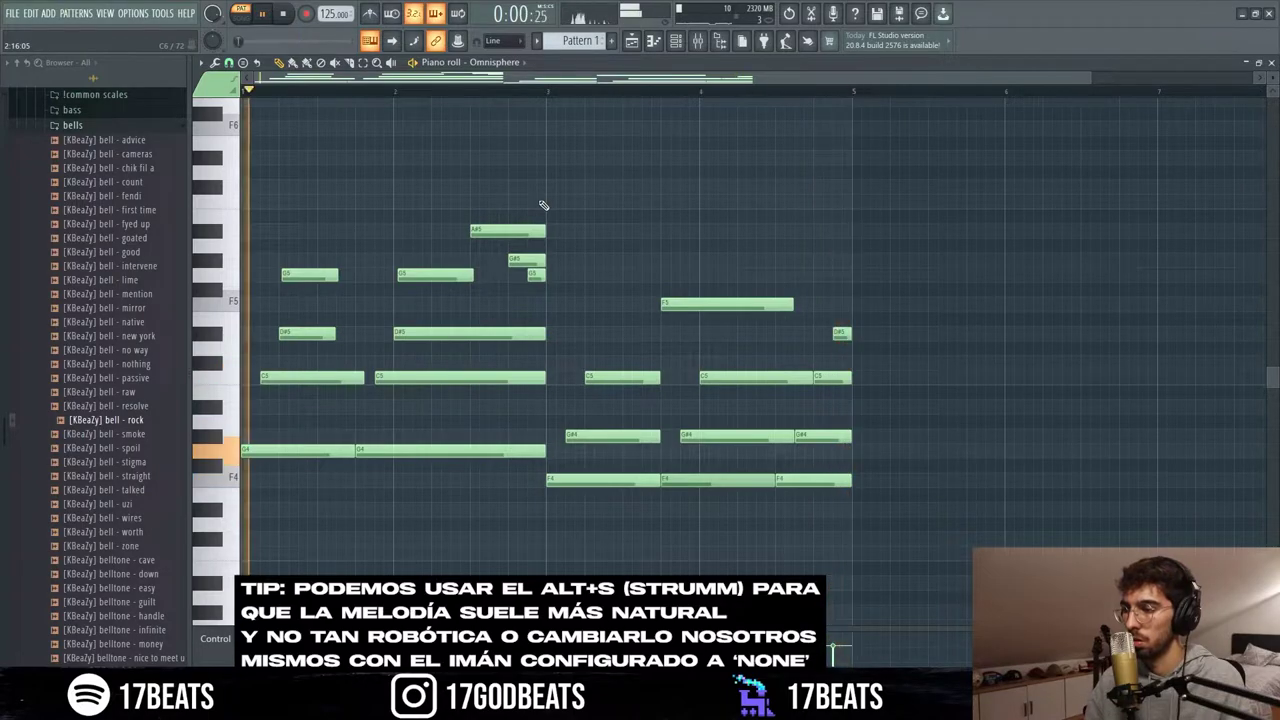
{"action": "key", "text": "space"}
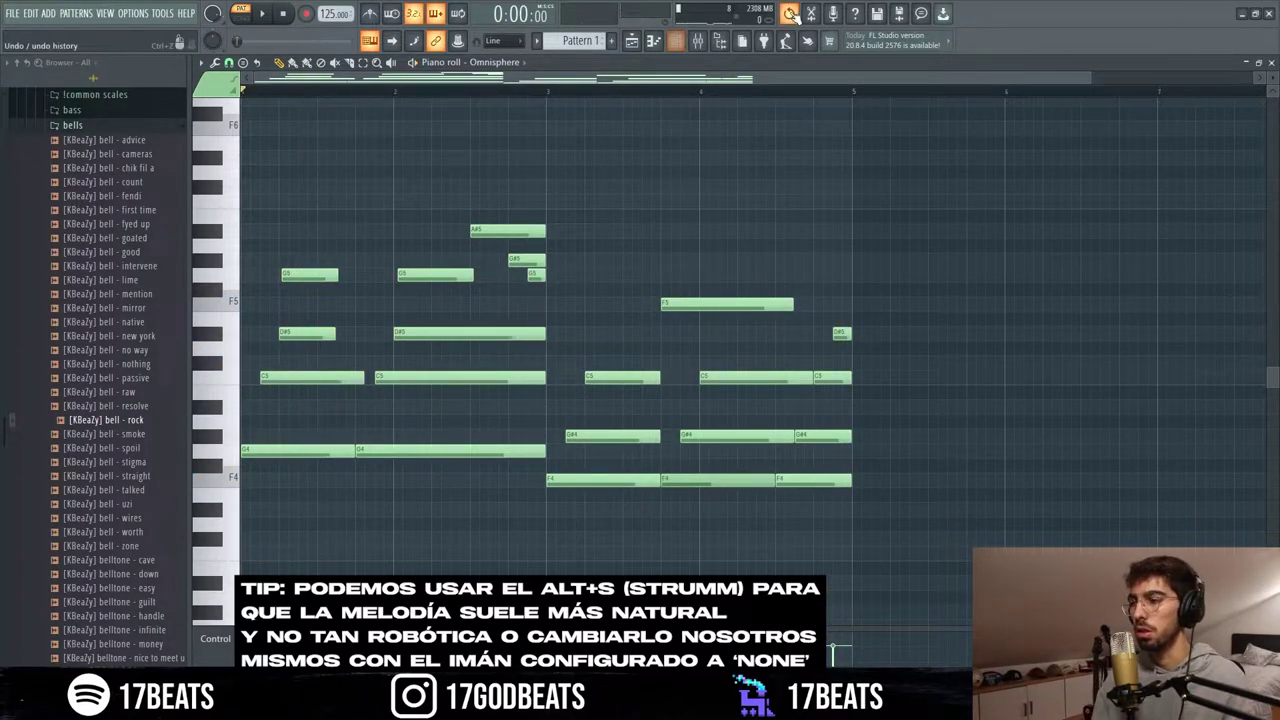
- Load ValhallaUberMod in the first effect slot of the Kalimba 1 mixer insert and choose the MovingInStereo preset
{"action": "key", "text": "F9"}
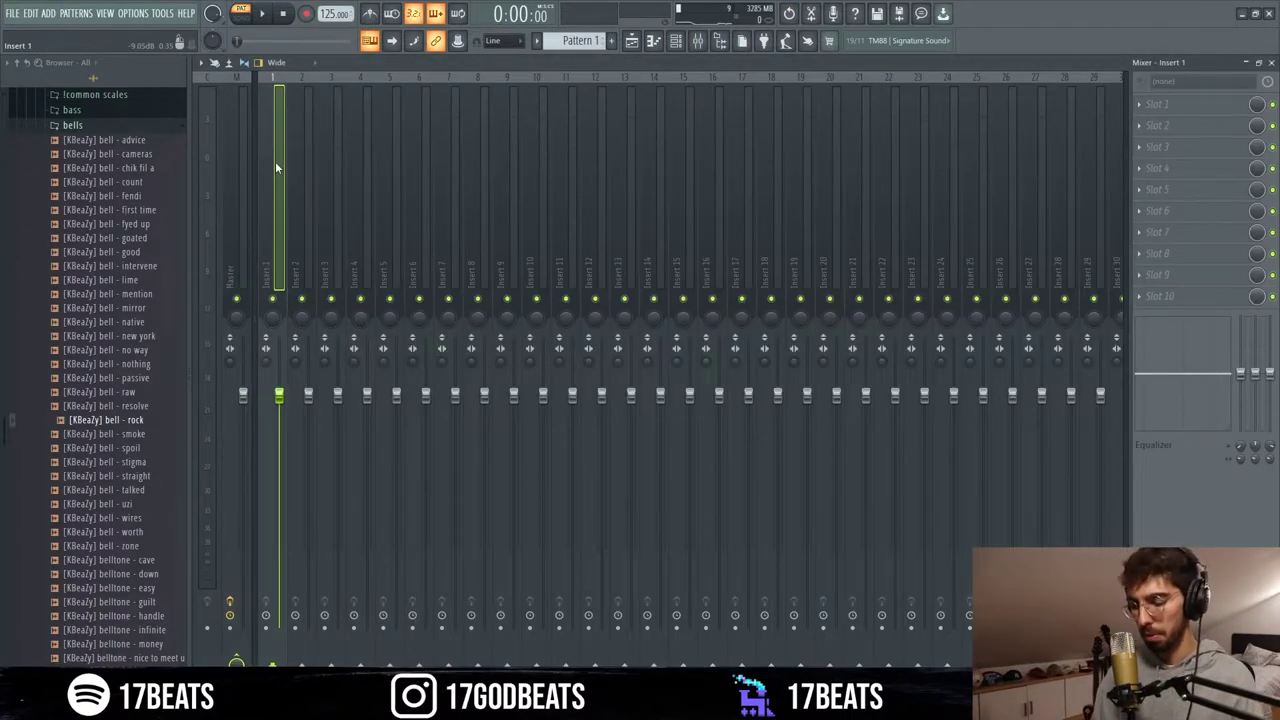
{"action": "left_click", "coordinate": [1156, 104]}
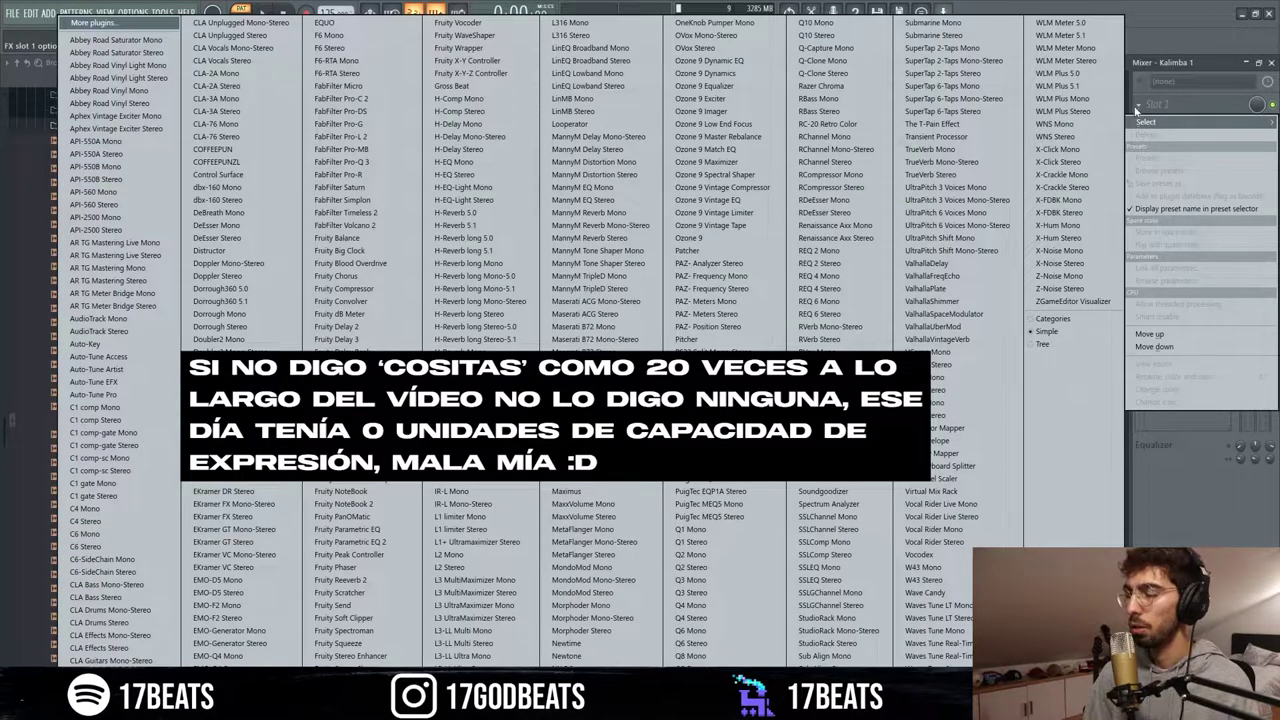
{"action": "left_click", "coordinate": [969, 328]}
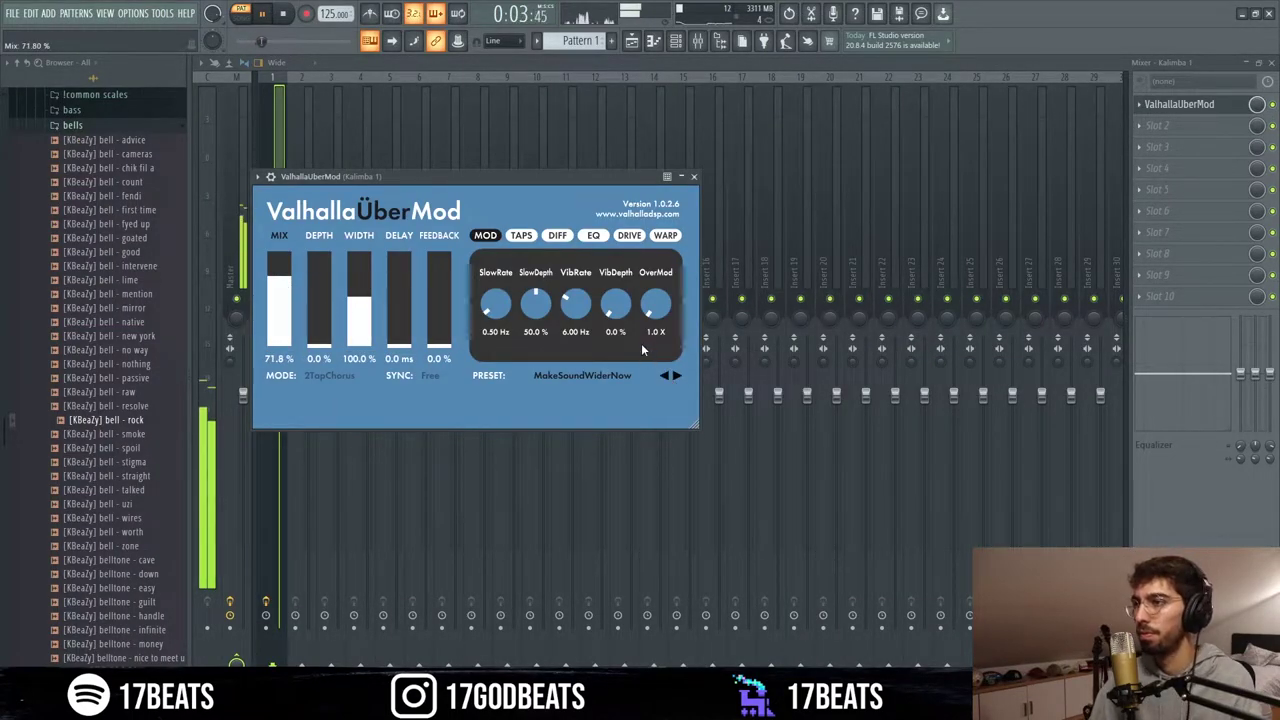
{"action": "left_click", "coordinate": [678, 376]}
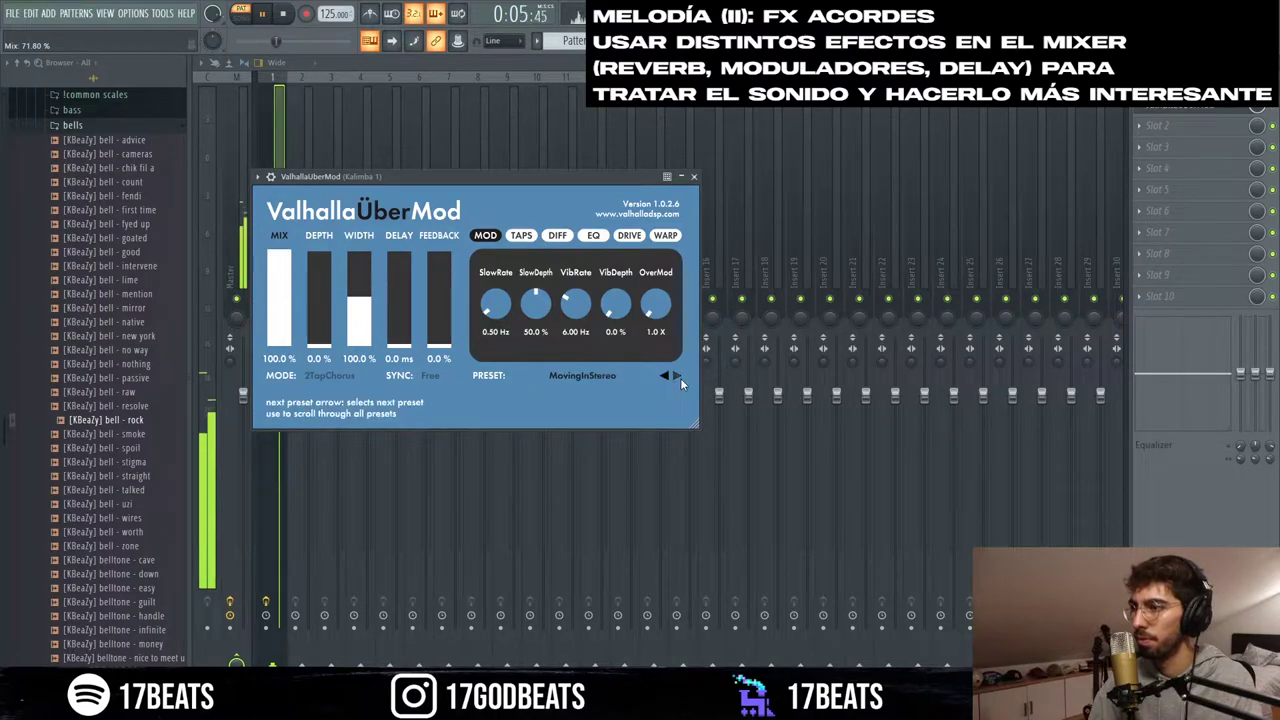
{"action": "left_click", "coordinate": [694, 177]}
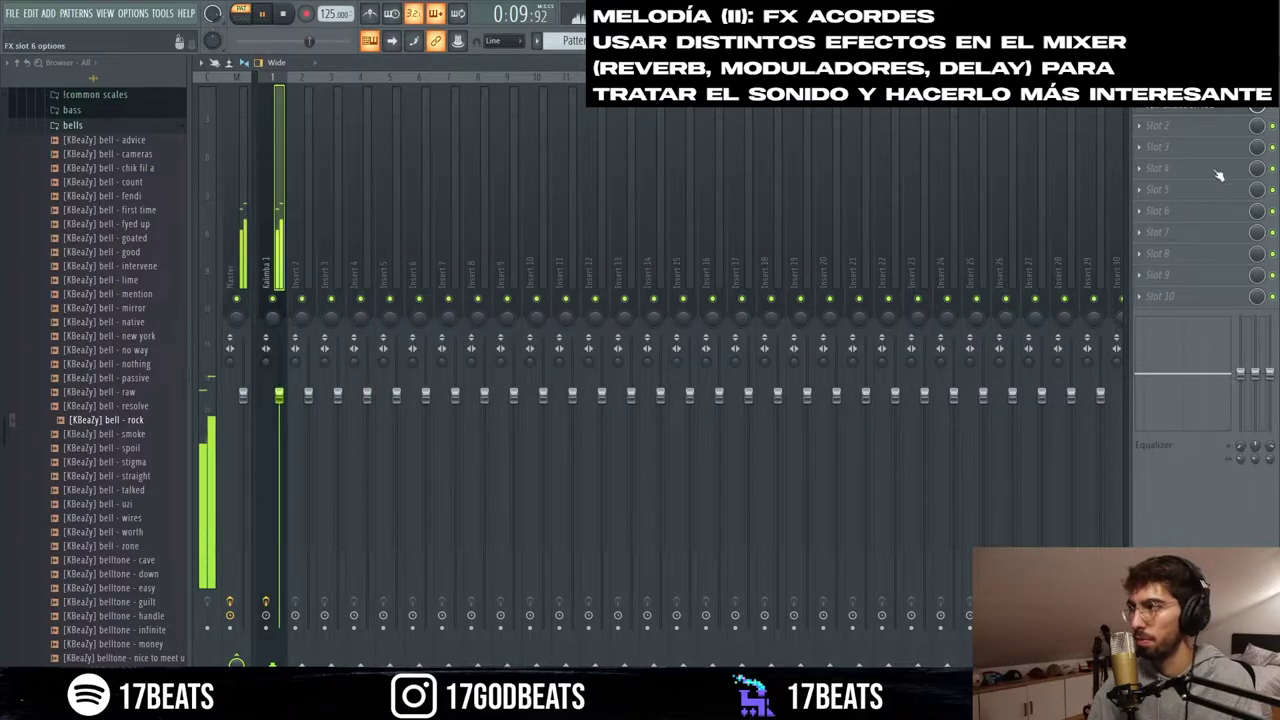
- Load FabFilter Pro-Q 3 in slot 2 of the Kalimba 1 insert and add a low-cut band
{"action": "left_click", "coordinate": [1170, 132]}
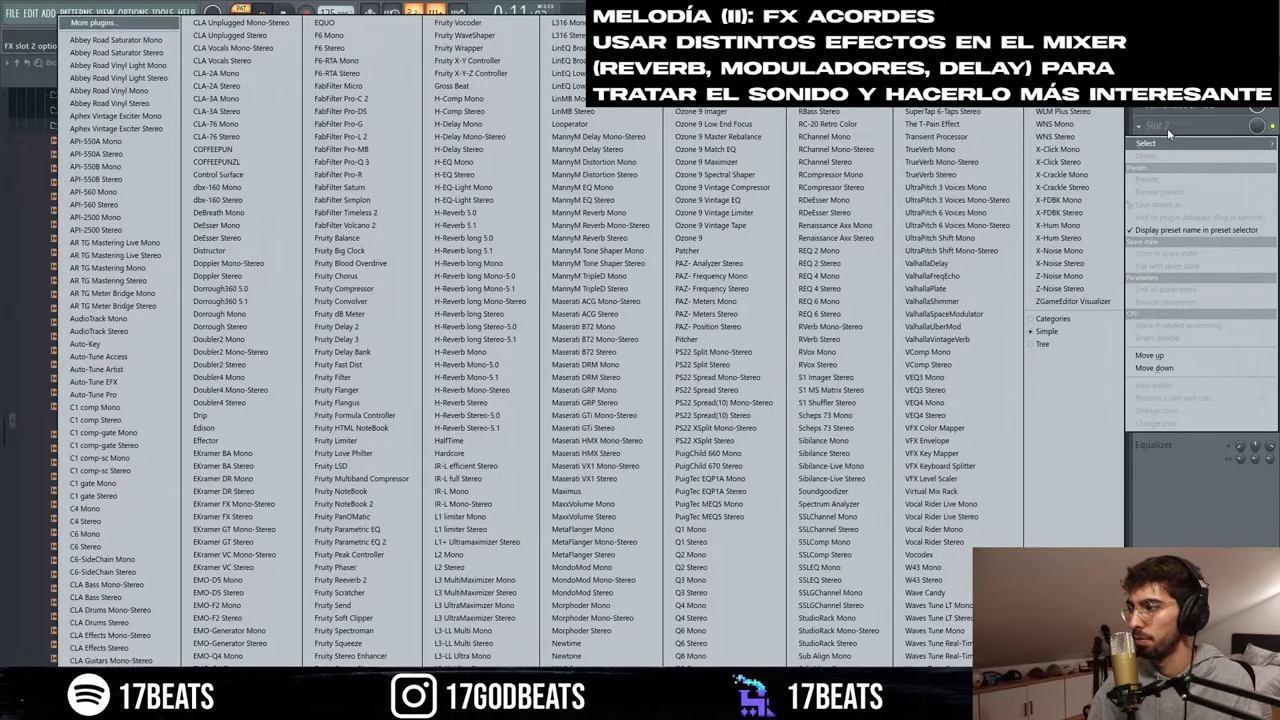
{"action": "left_click", "coordinate": [322, 161]}
{"action": "left_click", "coordinate": [446, 356]}
- Add a second bell band in the equalizer, boosted about 22 dB near 916 Hz, and adjust its Q
{"action": "left_click_drag", "start_coordinate": [607, 355], "coordinate": [613, 188]}
{"action": "scroll", "coordinate": [680, 508], "scroll_direction": "up", "scroll_amount": 3}
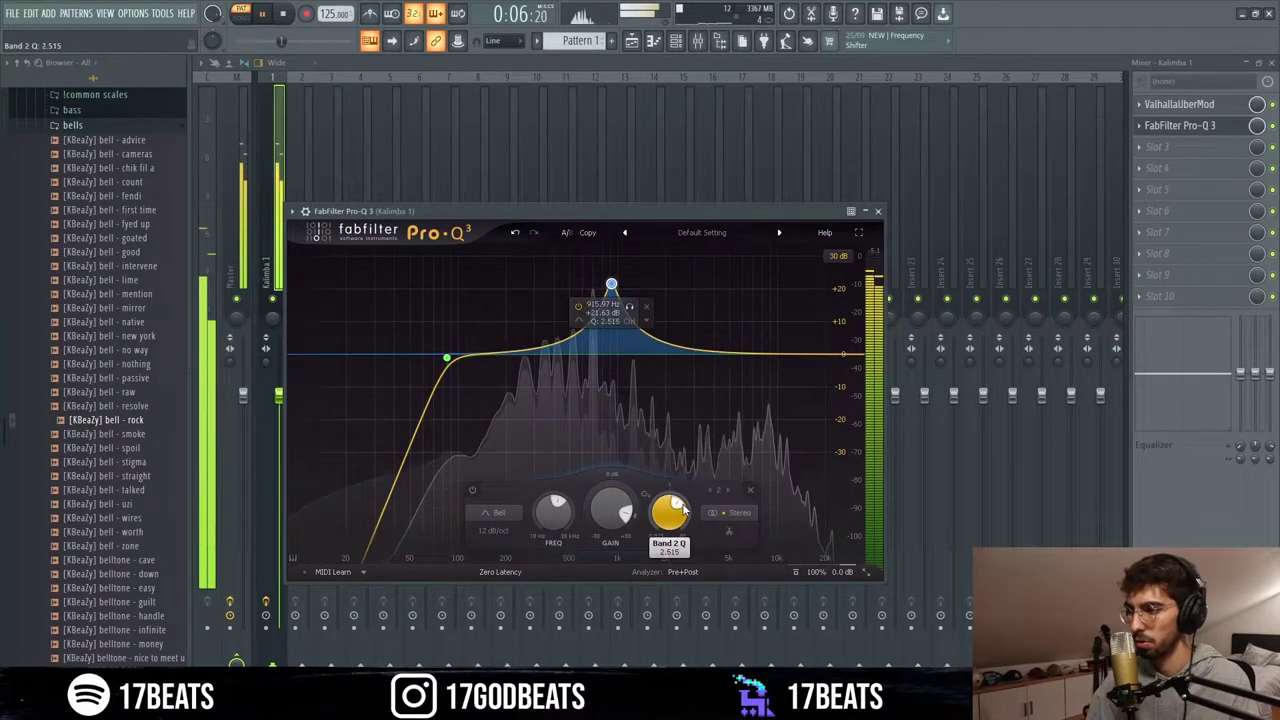
{"action": "scroll", "coordinate": [680, 508], "scroll_direction": "up", "scroll_amount": 5}
{"action": "scroll", "coordinate": [615, 500], "scroll_direction": "down", "scroll_amount": 10}
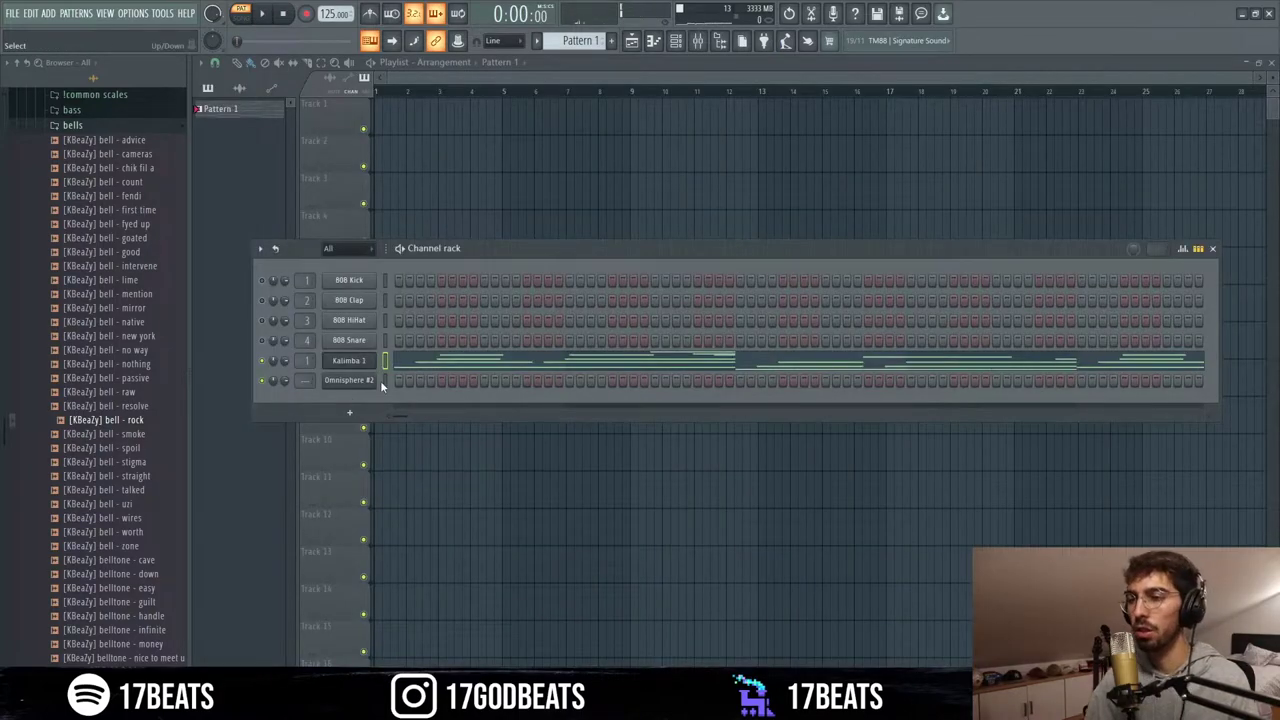
- Rename the Omnisphere #2 channel to Kalimba 2 and open its piano roll
{"action": "right_click", "coordinate": [380, 380]}
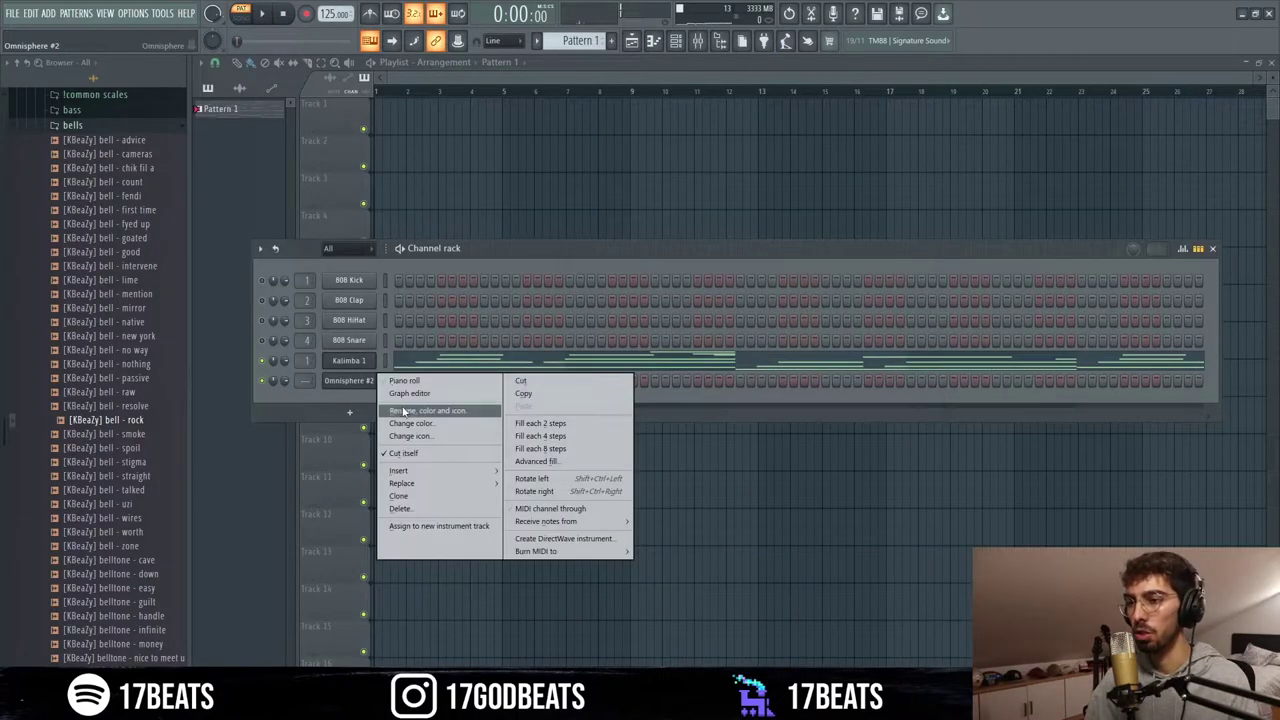
{"action": "left_click", "coordinate": [404, 411]}
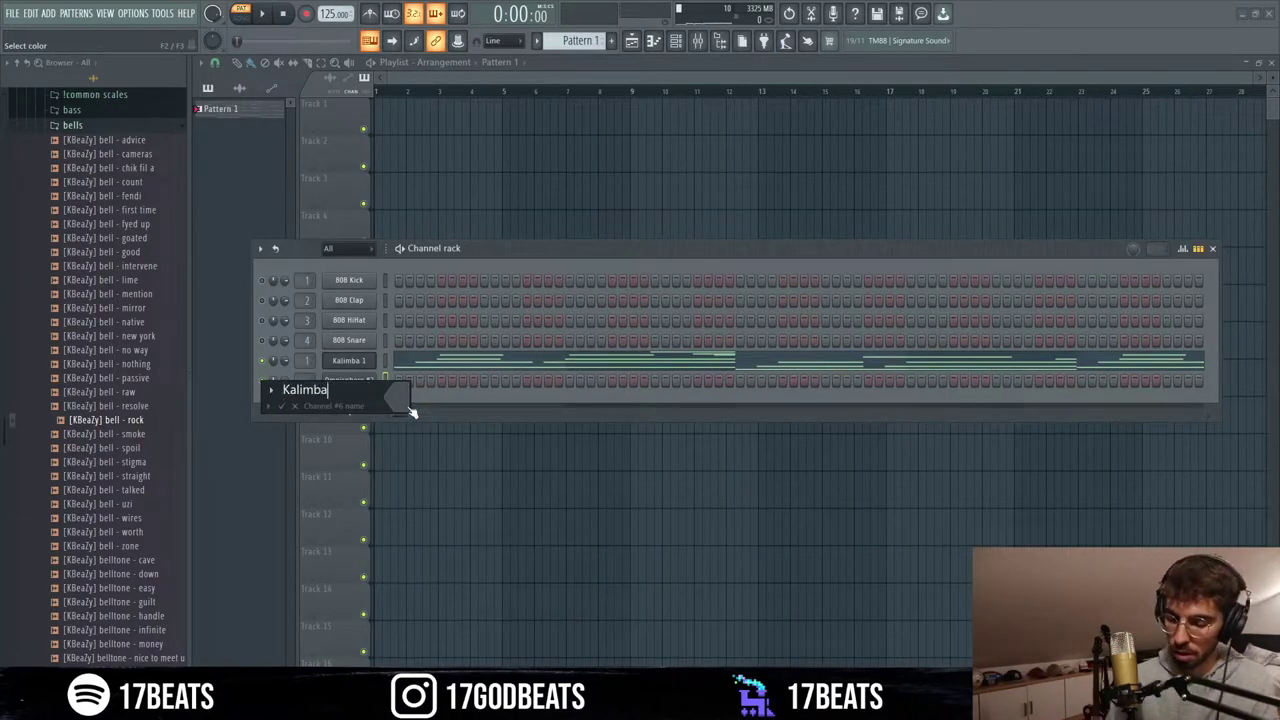
{"action": "key", "text": "Return"}
{"action": "right_click", "coordinate": [383, 378]}
{"action": "left_click", "coordinate": [400, 384]}
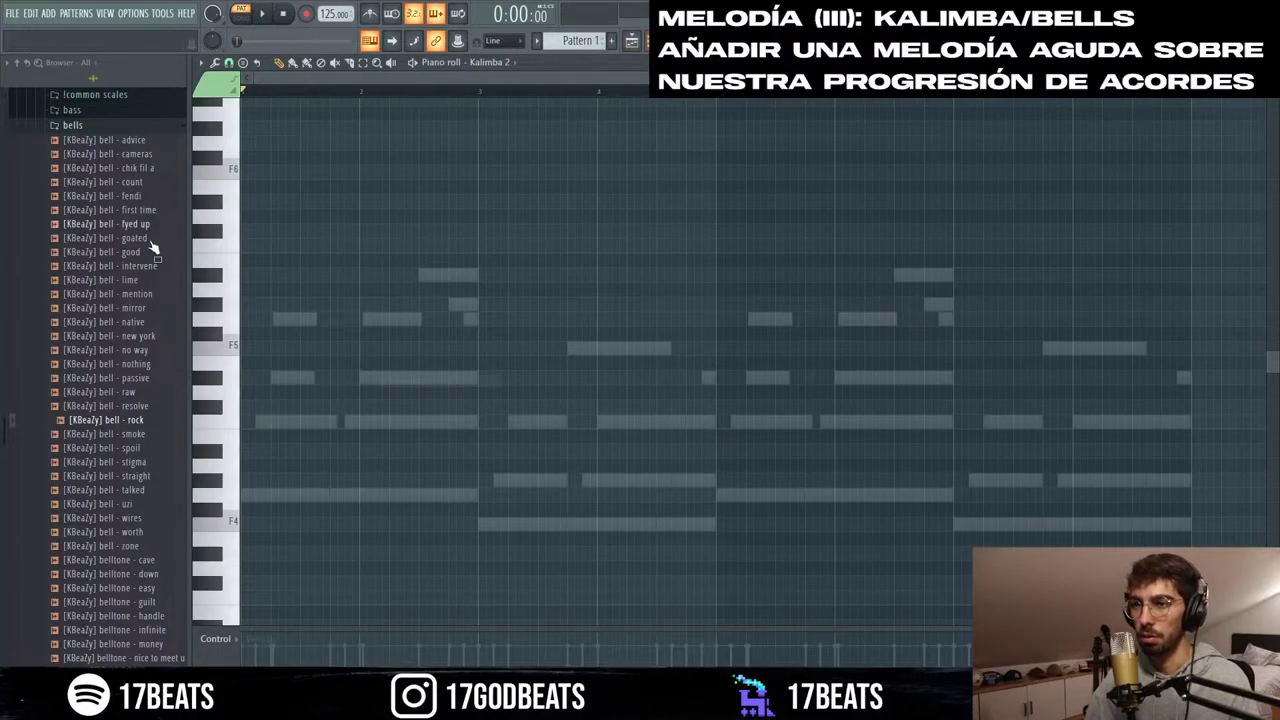
- Write a high Kalimba 2 melody with F6, D#6, D#6, C6 in bar 1 and F6, G6, G#6, G6 in bar 2
{"action": "key", "text": "space"}
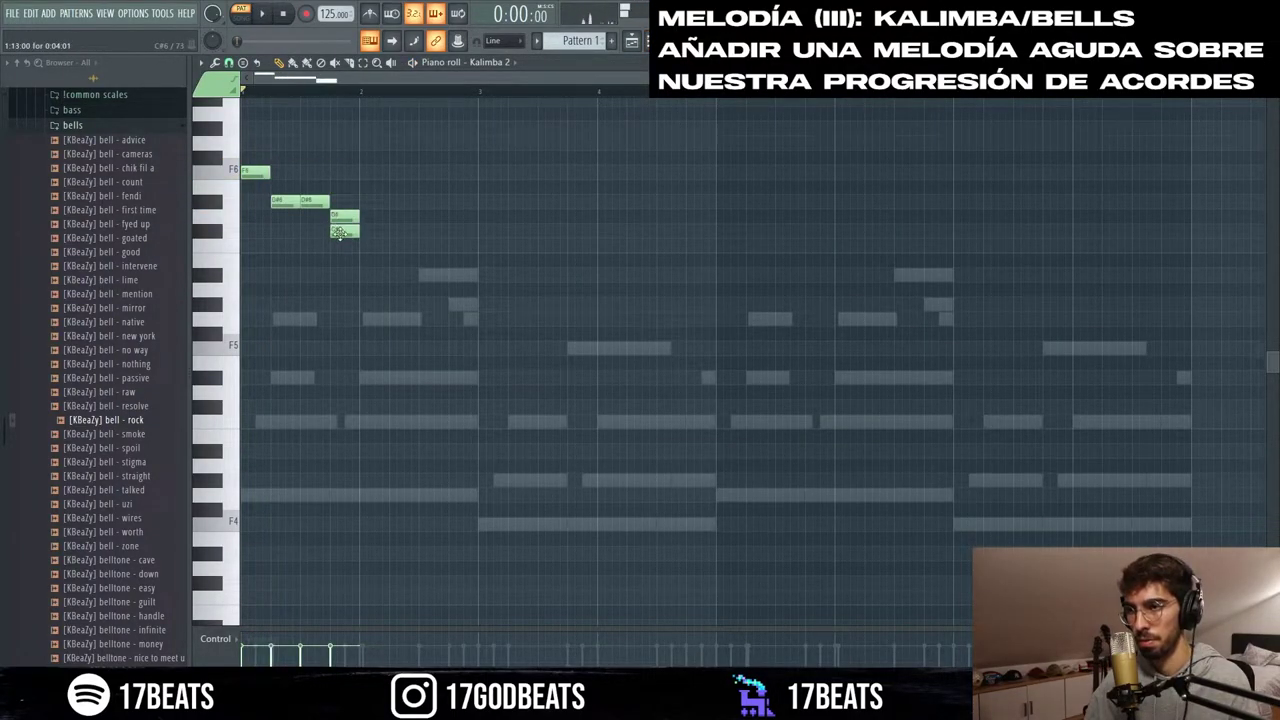
{"action": "left_click_drag", "start_coordinate": [340, 233], "coordinate": [355, 245]}
{"action": "key", "text": "space"}
{"action": "left_click", "coordinate": [372, 171]}
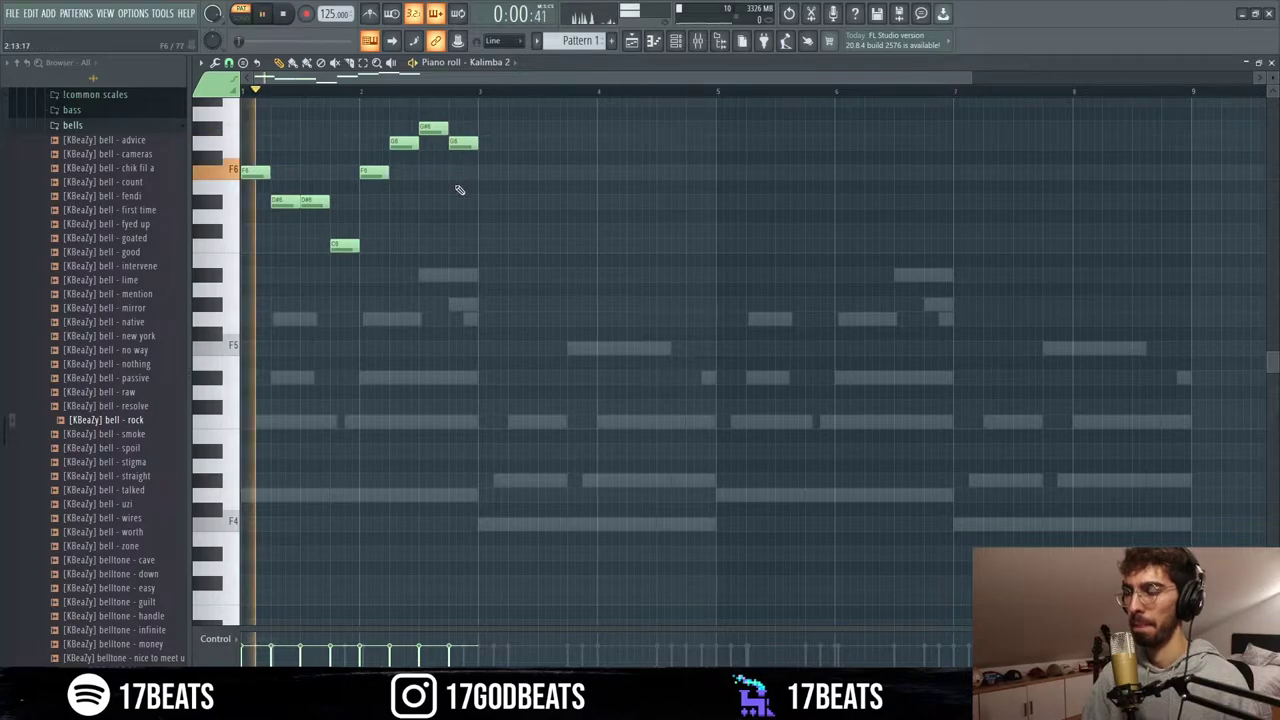
- Write bar 3 of the Kalimba 2 melody as D#6, C6, C6, G#5, undoing the trial F6 note
{"action": "key", "text": "F6"}
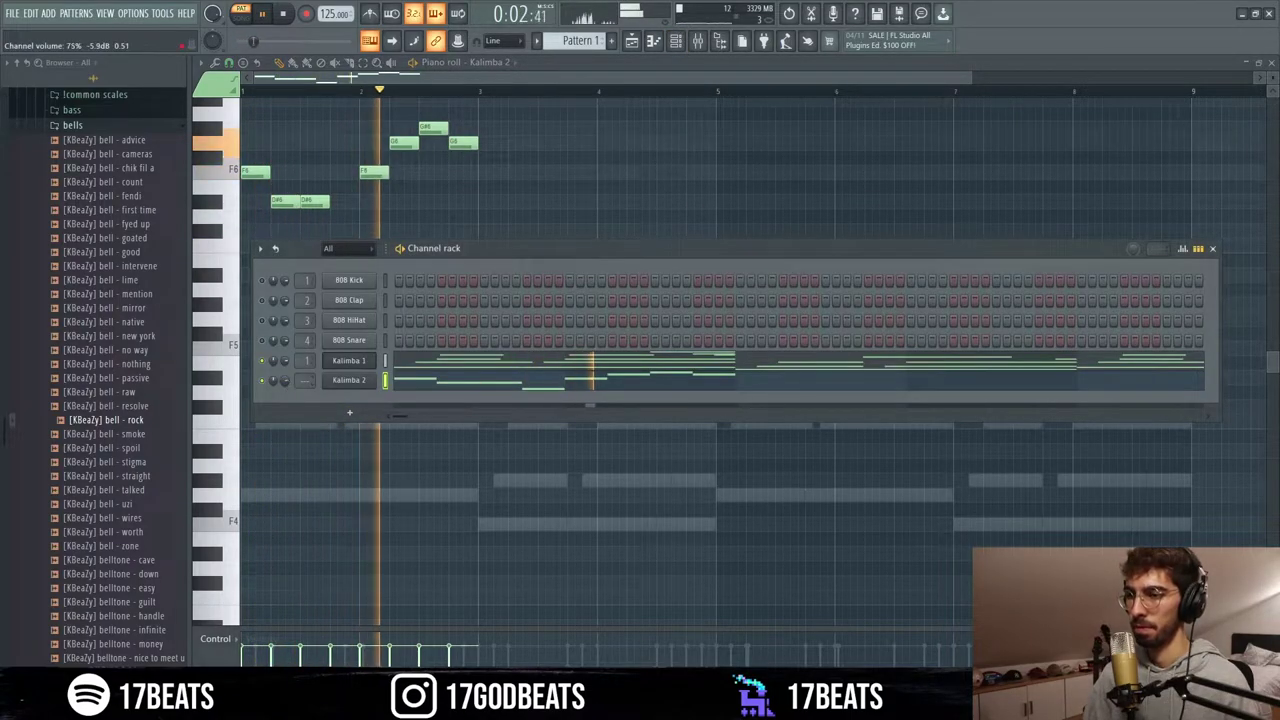
{"action": "left_click", "coordinate": [490, 201]}
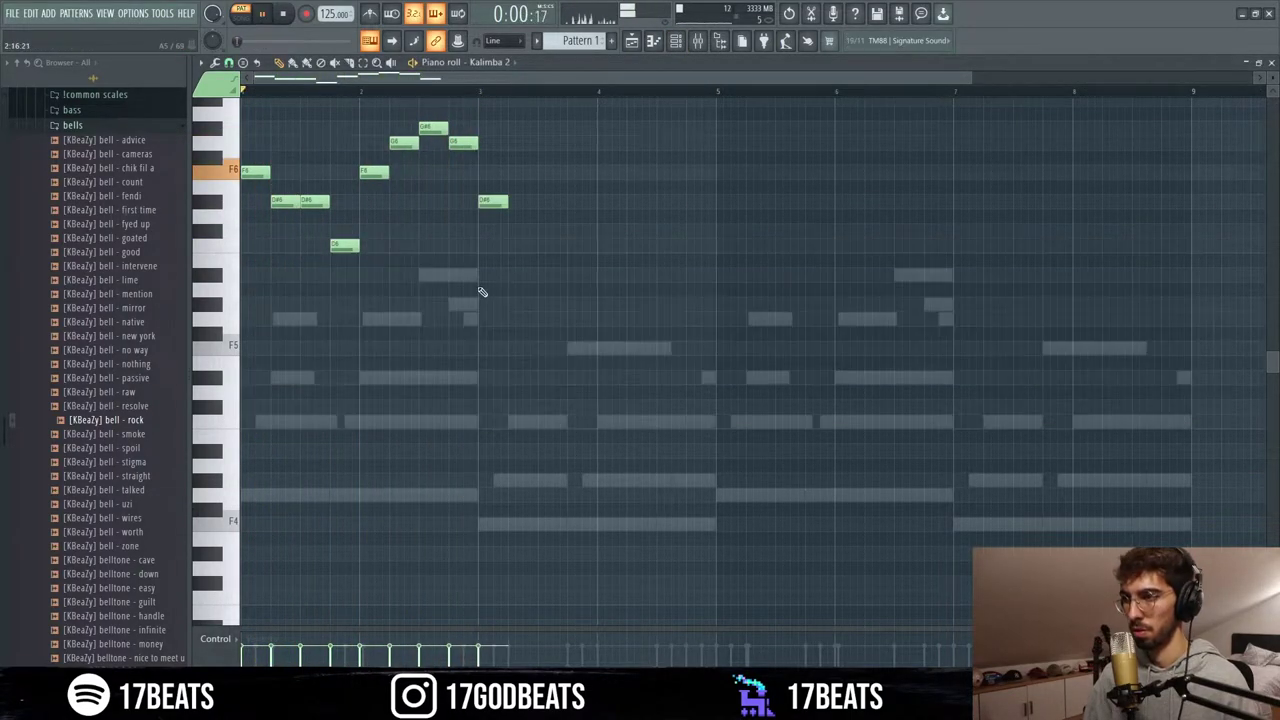
{"action": "left_click", "coordinate": [514, 230]}
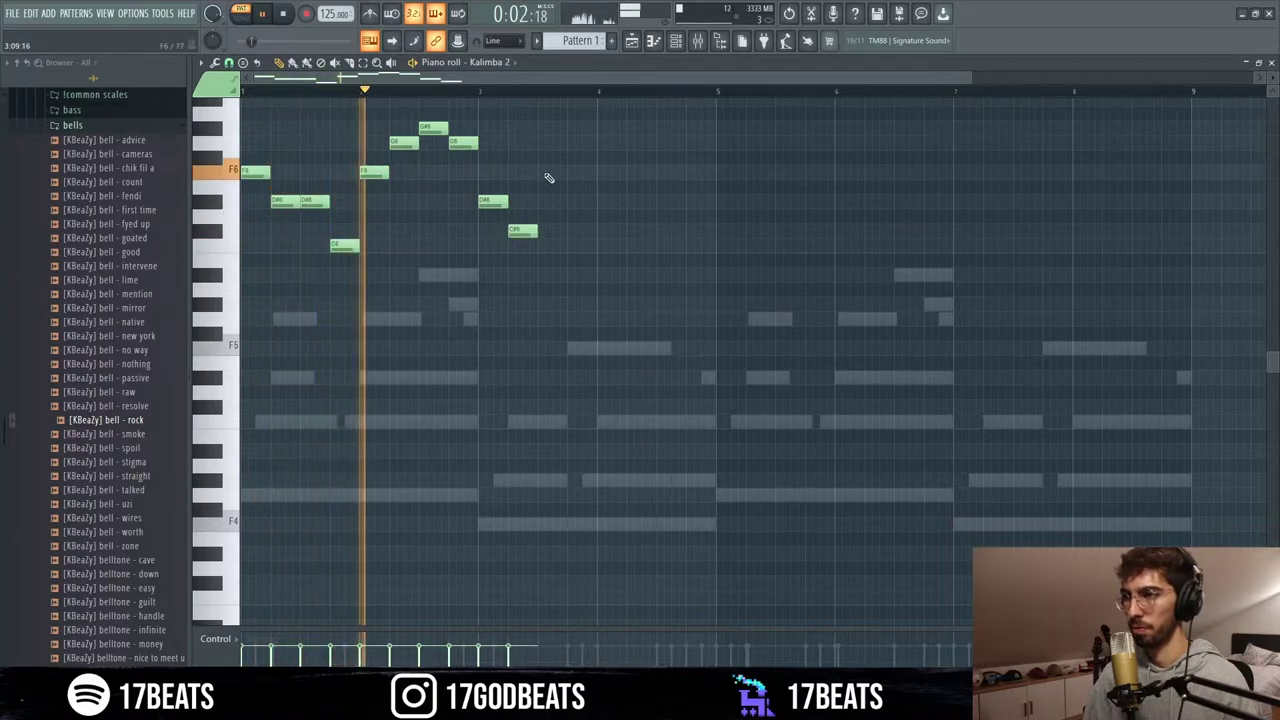
{"action": "left_click", "coordinate": [547, 173]}
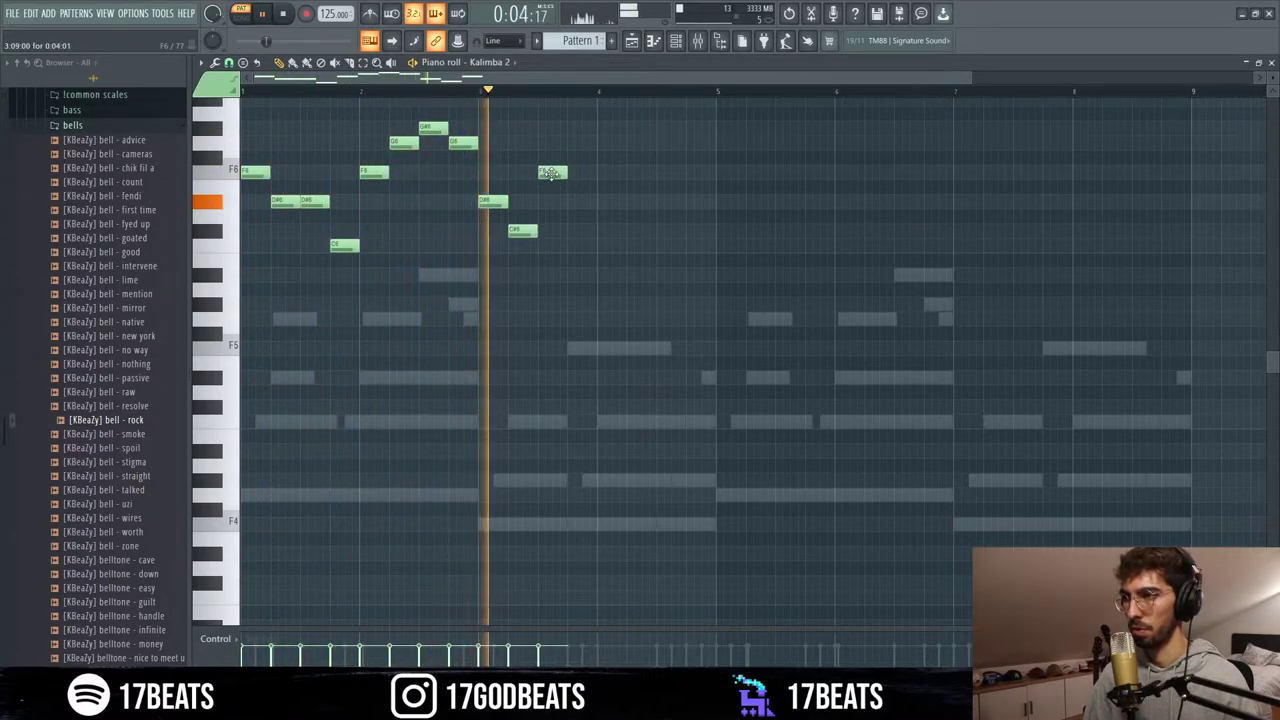
{"action": "key", "text": "space"}
{"action": "key", "text": "ctrl+z"}
{"action": "key", "text": "space"}
{"action": "left_click", "coordinate": [550, 245]}
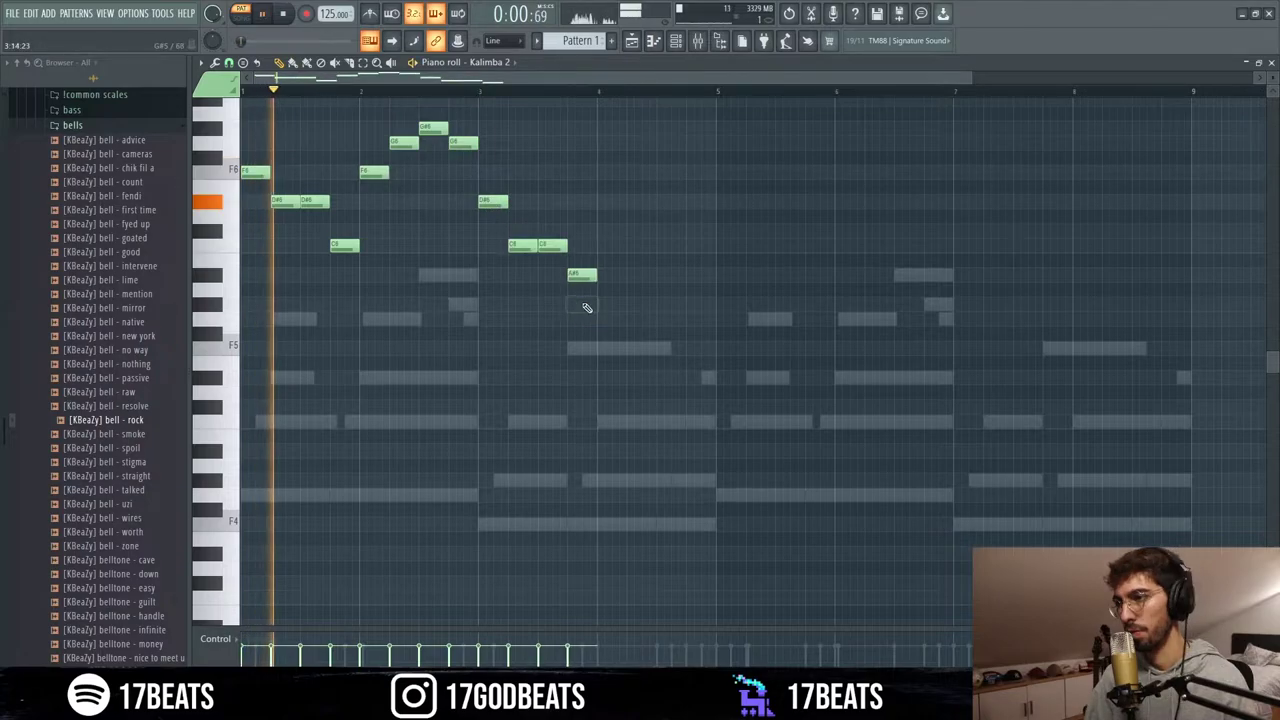
{"action": "left_click_drag", "start_coordinate": [580, 277], "coordinate": [580, 303]}
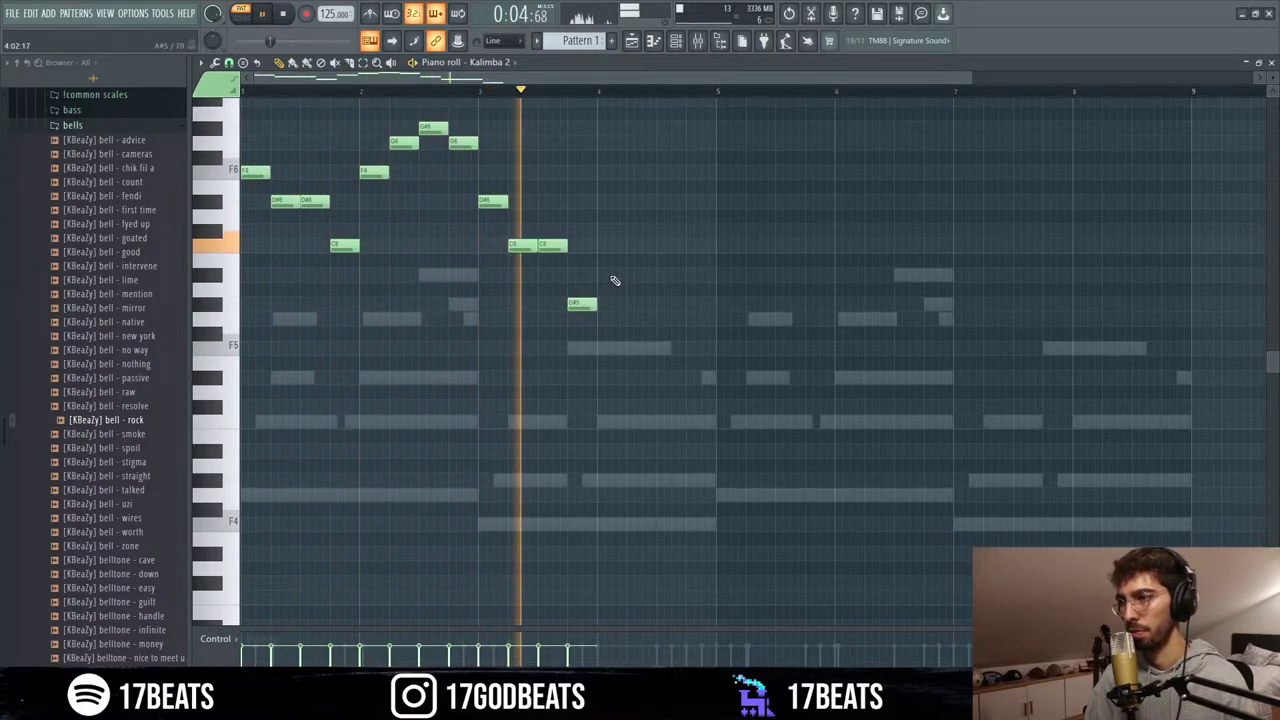
- Fill bar 4 of the Kalimba 2 melody with C6, G#5, A#5, G#6 and duplicate the four-bar phrase into bars 5 to 8
{"action": "key", "text": "space"}
{"action": "key", "text": "space"}
{"action": "left_click", "coordinate": [697, 126]}
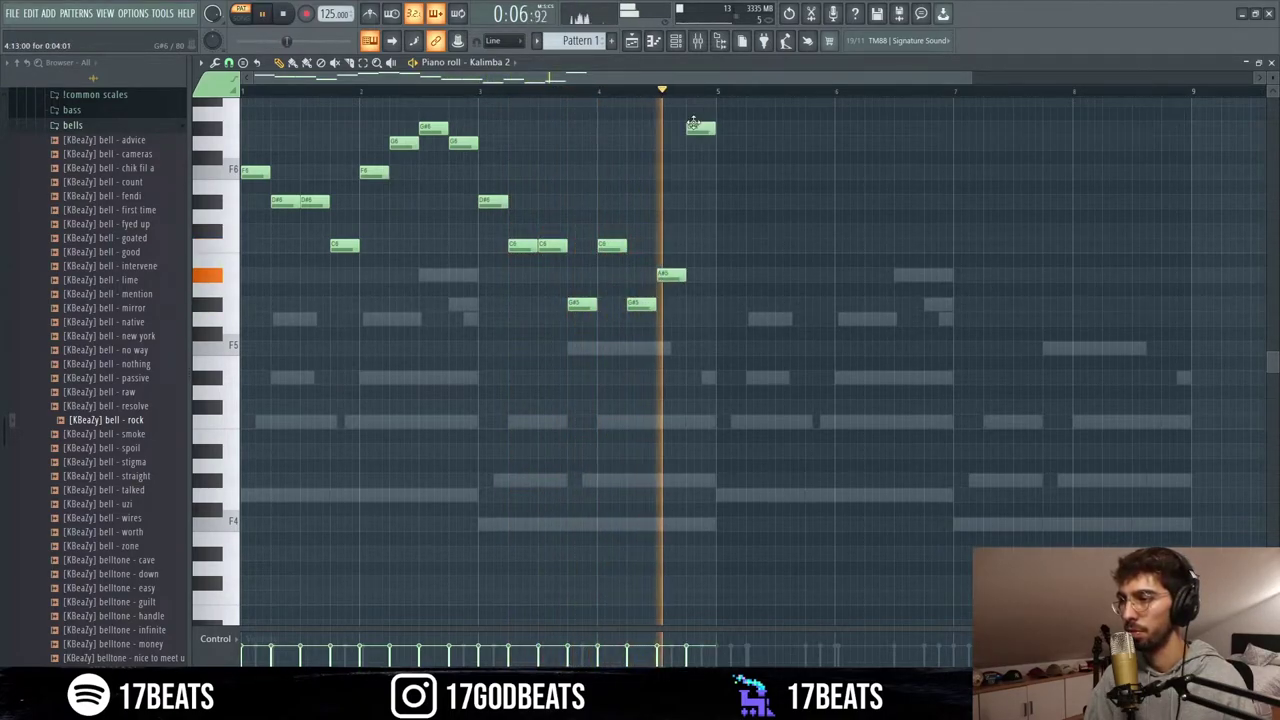
{"action": "key", "text": "space"}
{"action": "key", "text": "ctrl+b"}
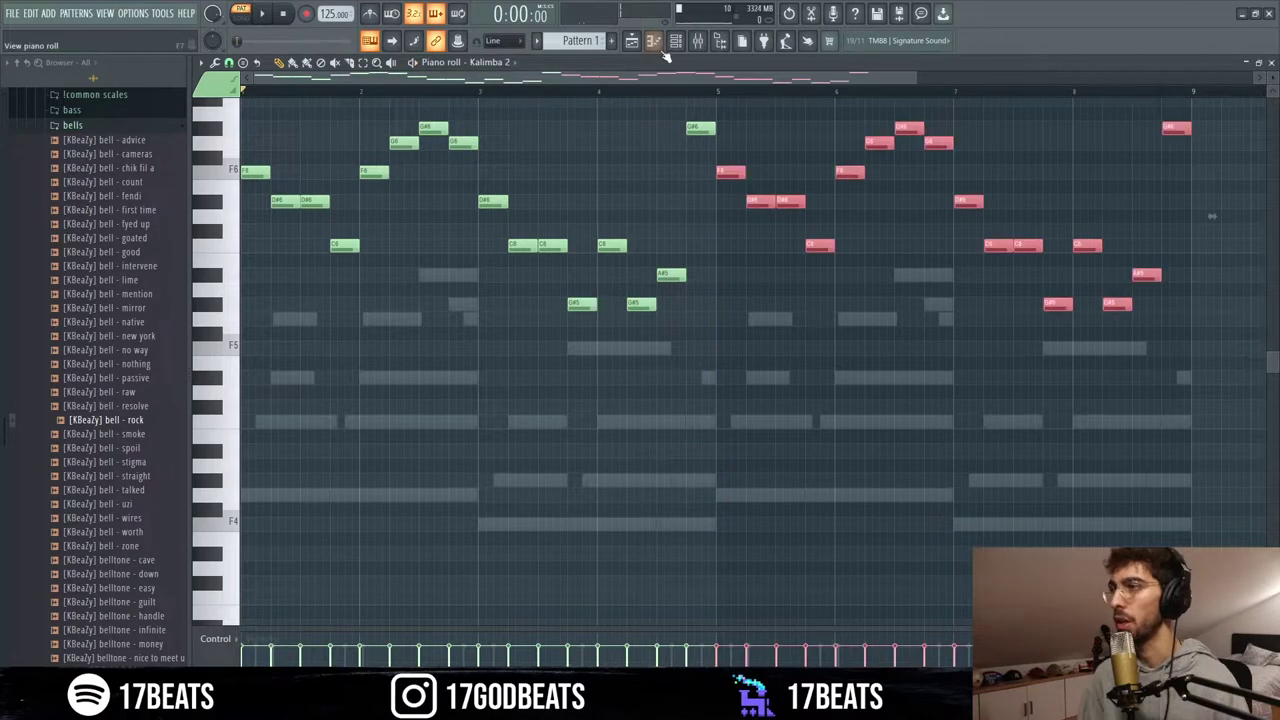
- Open the Kalimba 2 channel's Omnisphere instrument and audition its sound with the pattern playing
{"action": "key", "text": "F6"}
{"action": "left_click", "coordinate": [376, 381]}
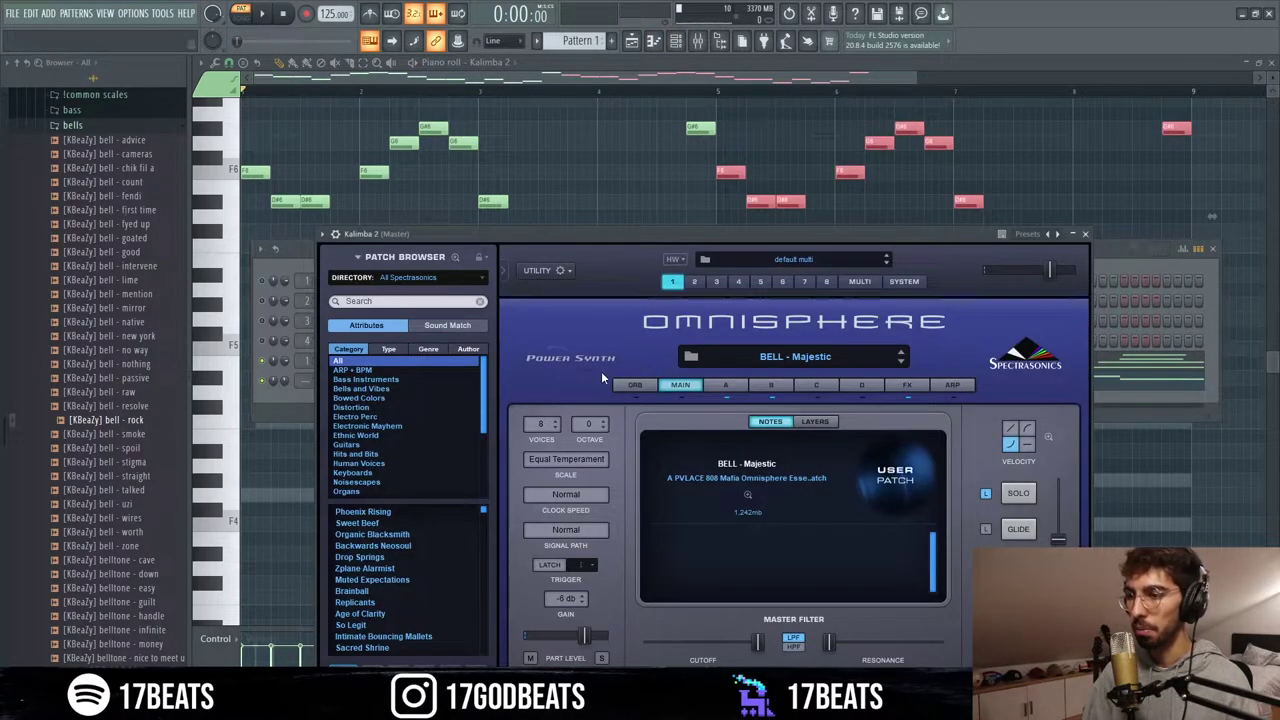
{"action": "key", "text": "Up"}
{"action": "mouse_move", "coordinate": [906, 243]}
{"action": "left_mouse_down"}
{"action": "mouse_move", "coordinate": [910, 266]}
{"action": "mouse_move", "coordinate": [918, 258]}
{"action": "left_mouse_up"}
{"action": "key", "text": "space"}
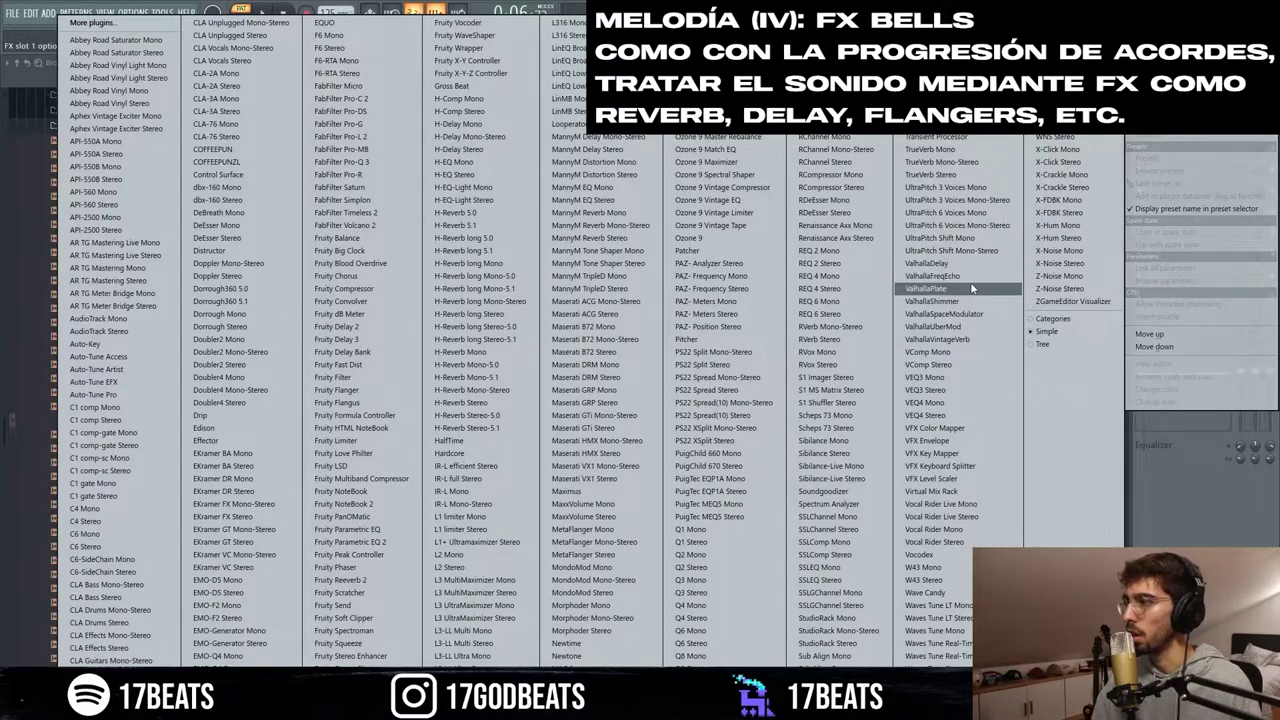
- Load ValhallaSpaceModulator in slot 1 and S1 Imager Stereo in slot 2 of the Own Bell insert, with gain -3.1 and width 2.11
{"action": "left_click", "coordinate": [968, 314]}
{"action": "left_click", "coordinate": [1172, 137]}
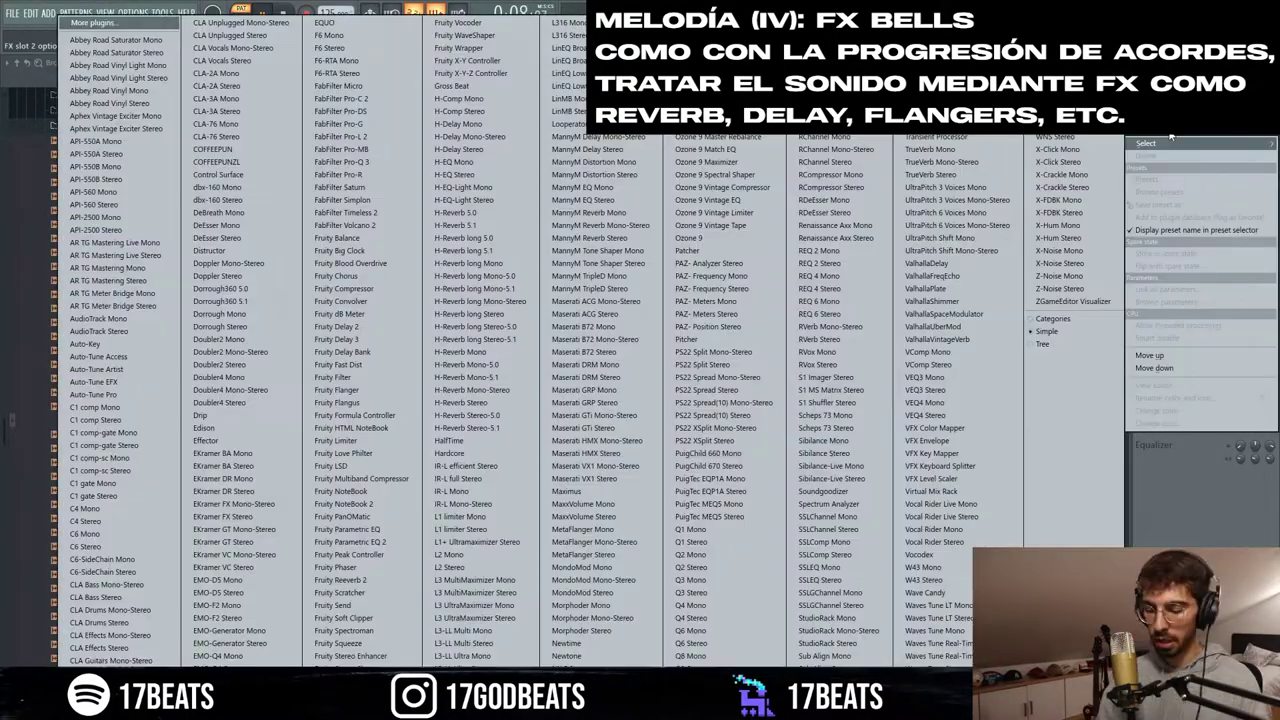
{"action": "left_click", "coordinate": [840, 377]}
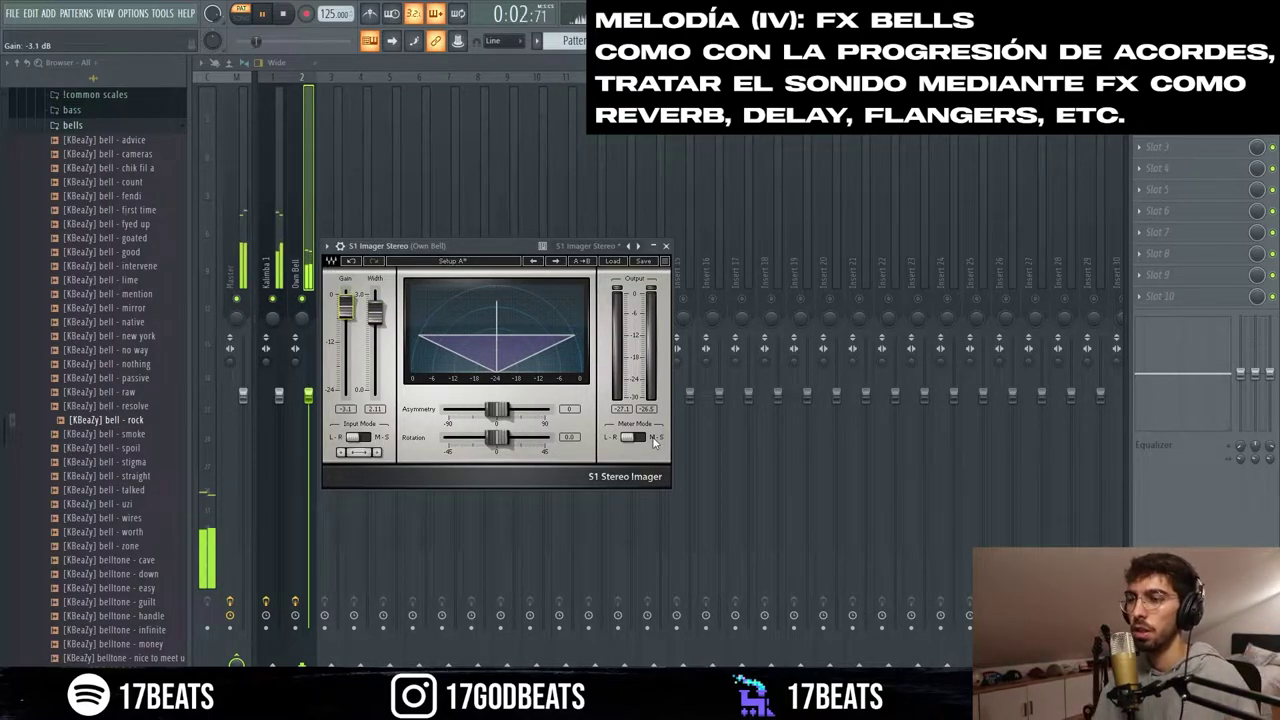
{"action": "left_click", "coordinate": [665, 245]}
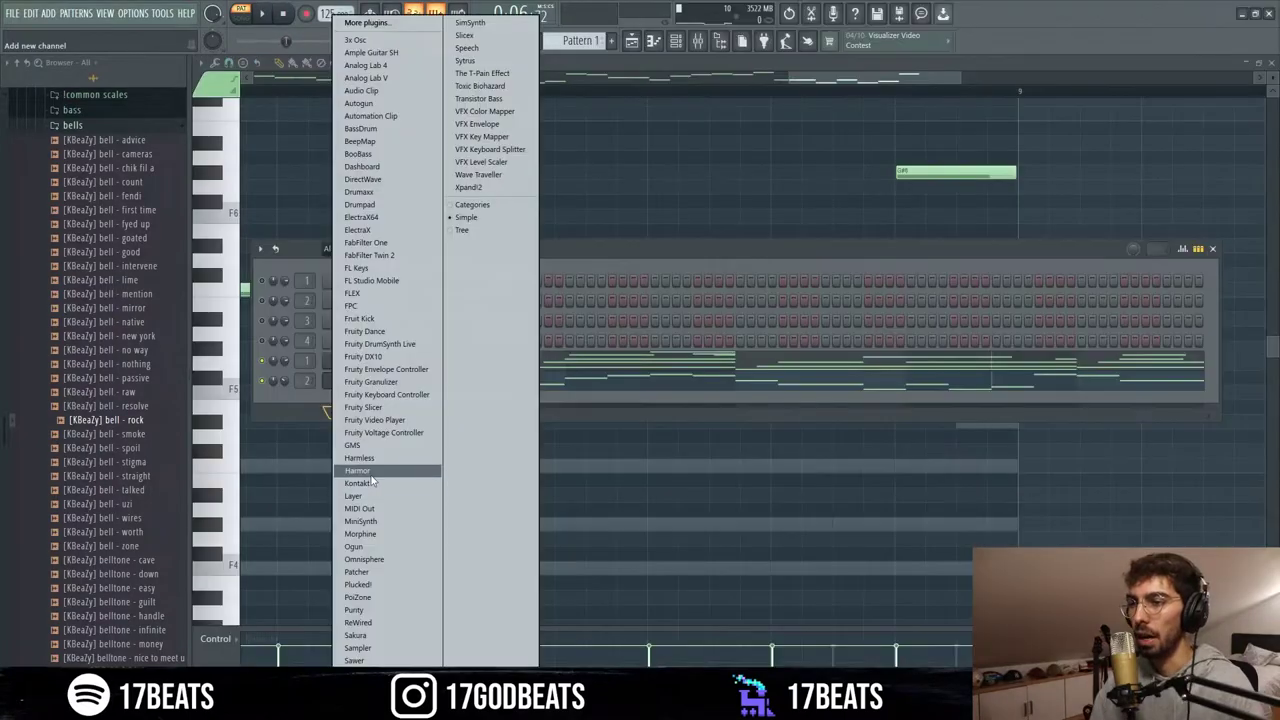
- Add a Kontakt channel and write a sustained string line of F6, D#6, F6, G6, G#6 across bars 1 to 4
{"action": "left_click", "coordinate": [370, 481]}
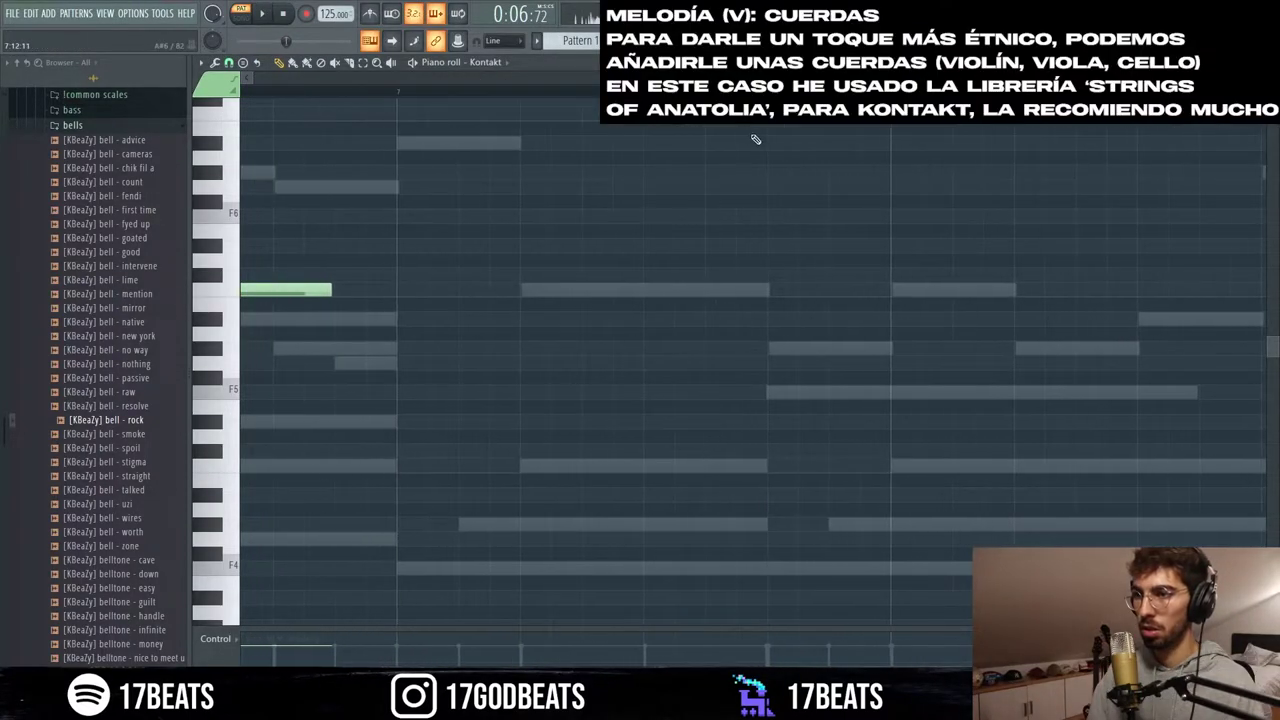
{"action": "scroll", "coordinate": [1261, 379], "scroll_direction": "down", "scroll_amount": 3}
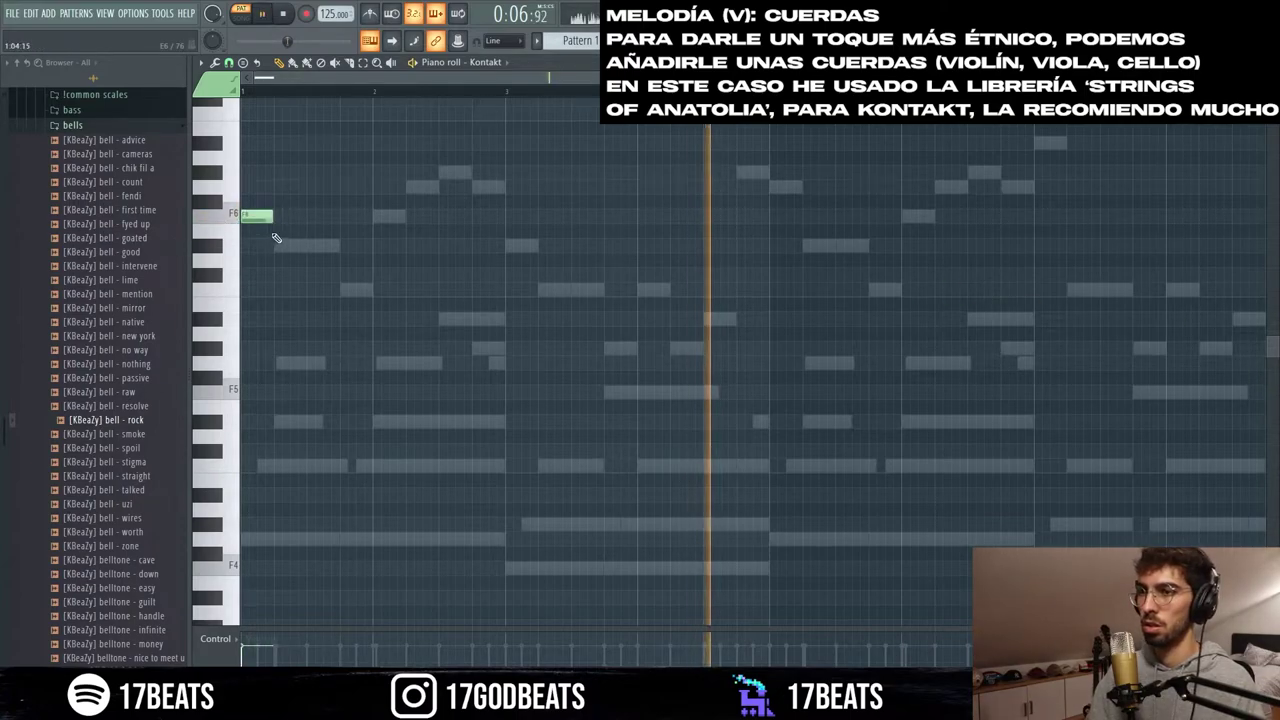
{"action": "key", "text": "space"}
{"action": "key", "text": "F6"}
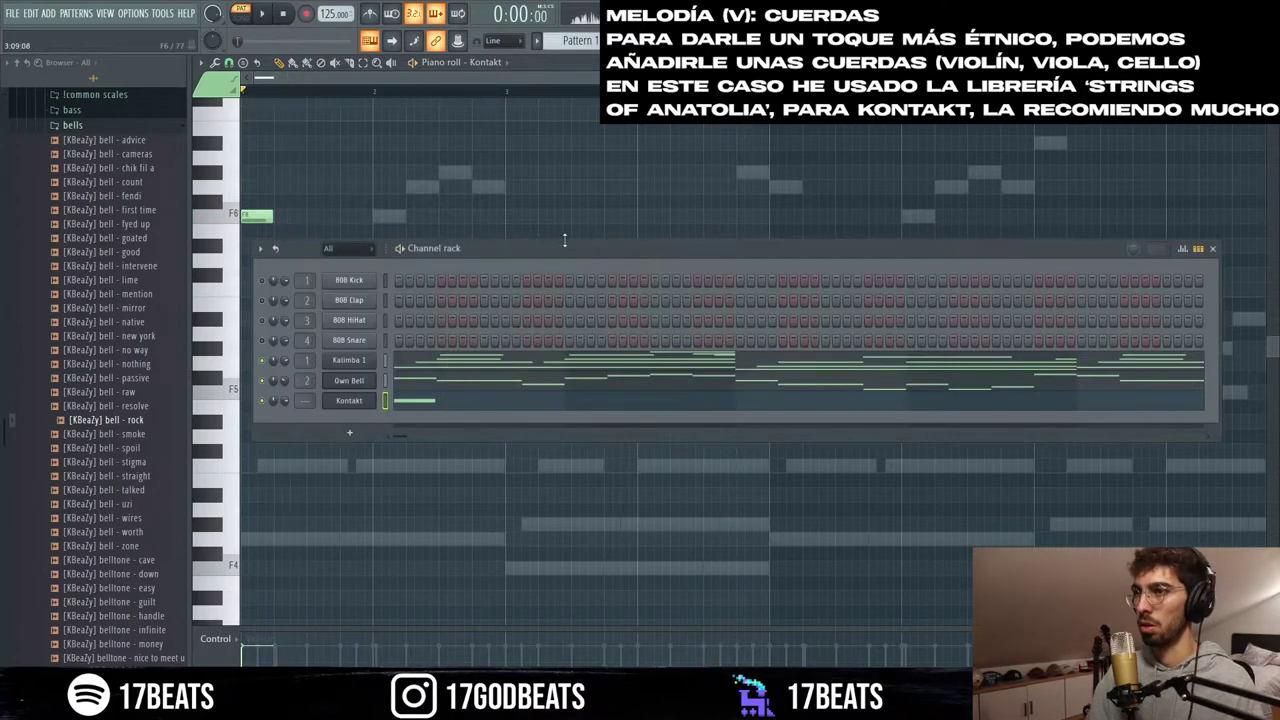
{"action": "key", "text": "F6"}
{"action": "scroll", "coordinate": [349, 432], "scroll_direction": "up", "scroll_amount": 3}
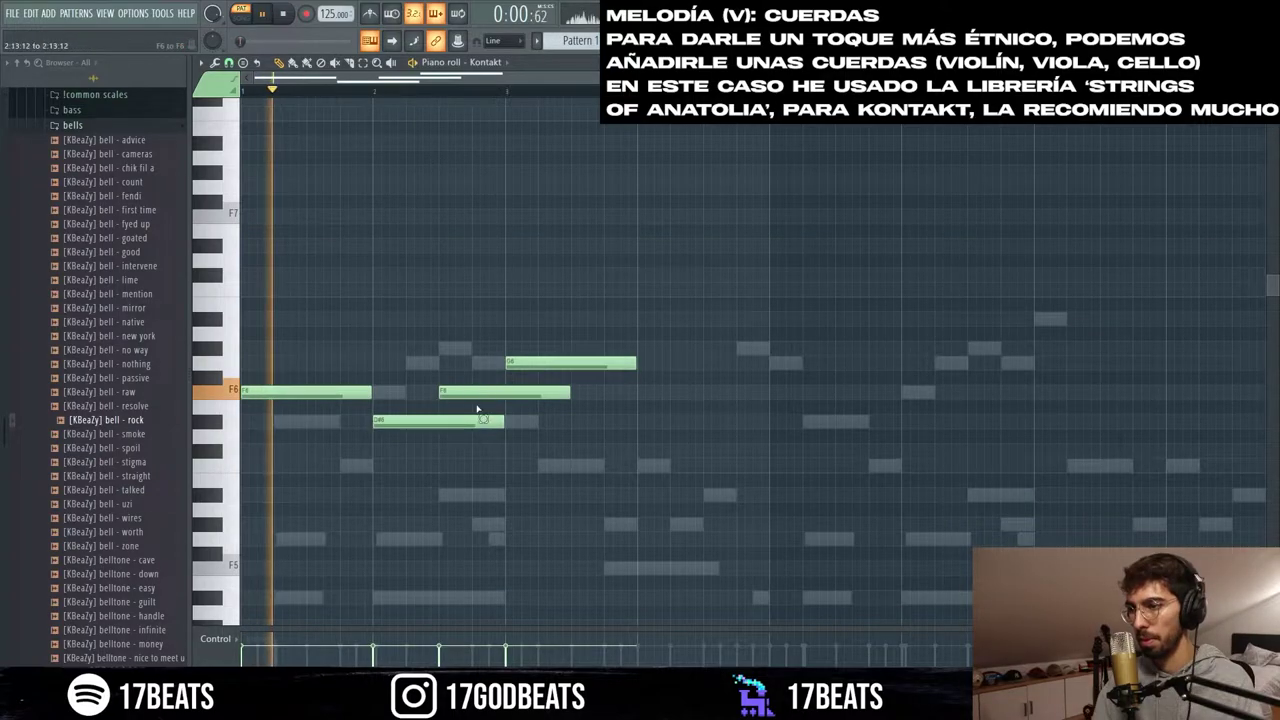
{"action": "key", "text": "space"}
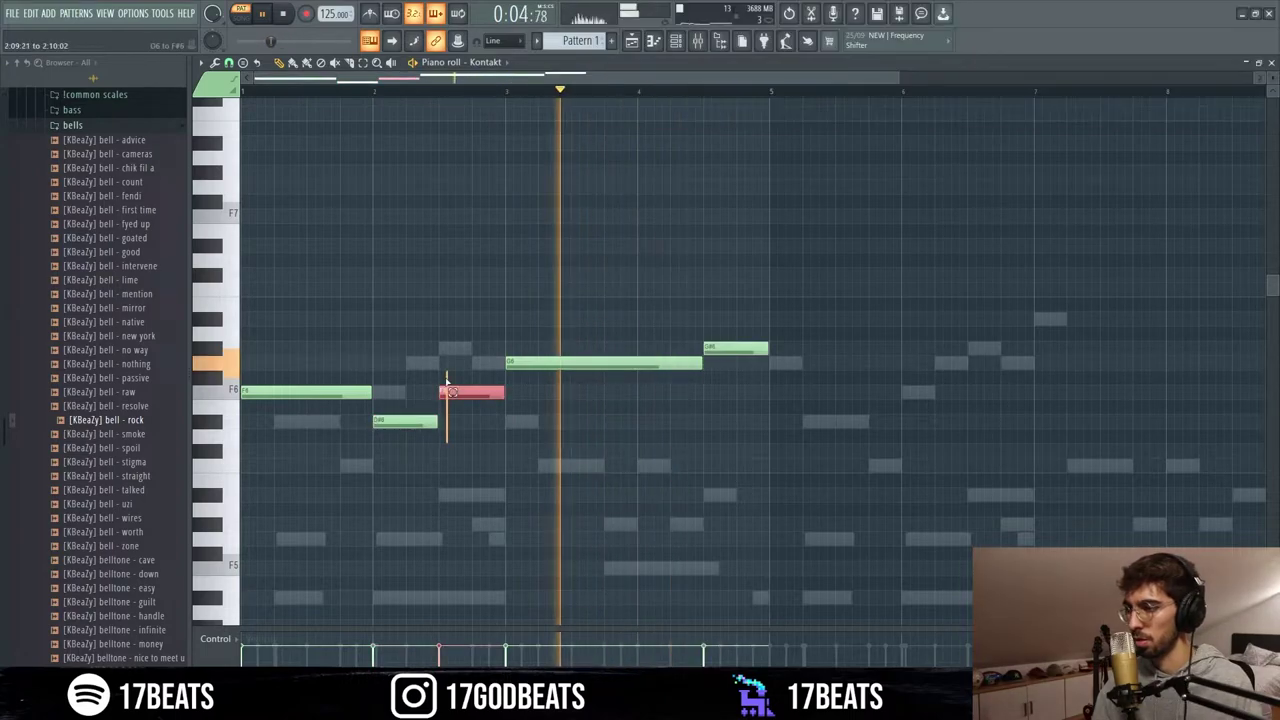
- Slightly lengthen the D#6 and F6 string notes in bar 2 and the long G6 from bar 3 to overlap the following notes
{"action": "left_click_drag", "start_coordinate": [428, 372], "coordinate": [446, 442]}
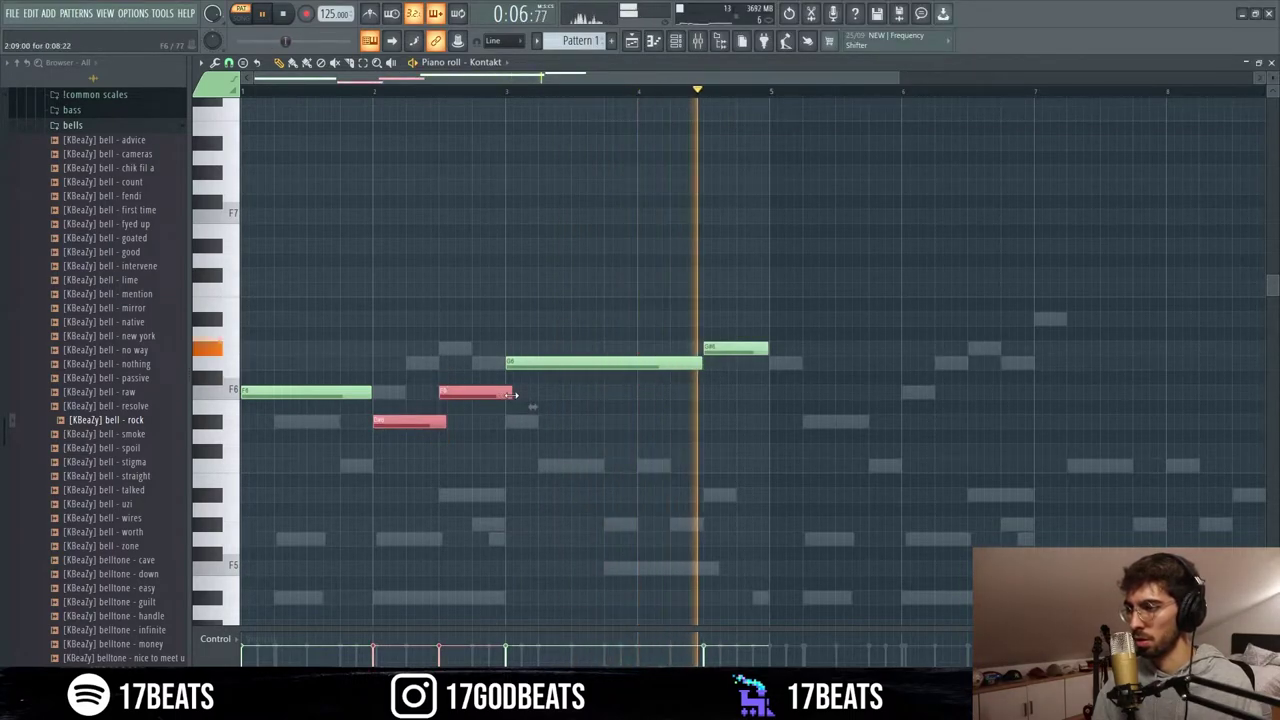
{"action": "left_click", "coordinate": [703, 366]}
{"action": "left_click_drag", "start_coordinate": [705, 366], "coordinate": [710, 366]}
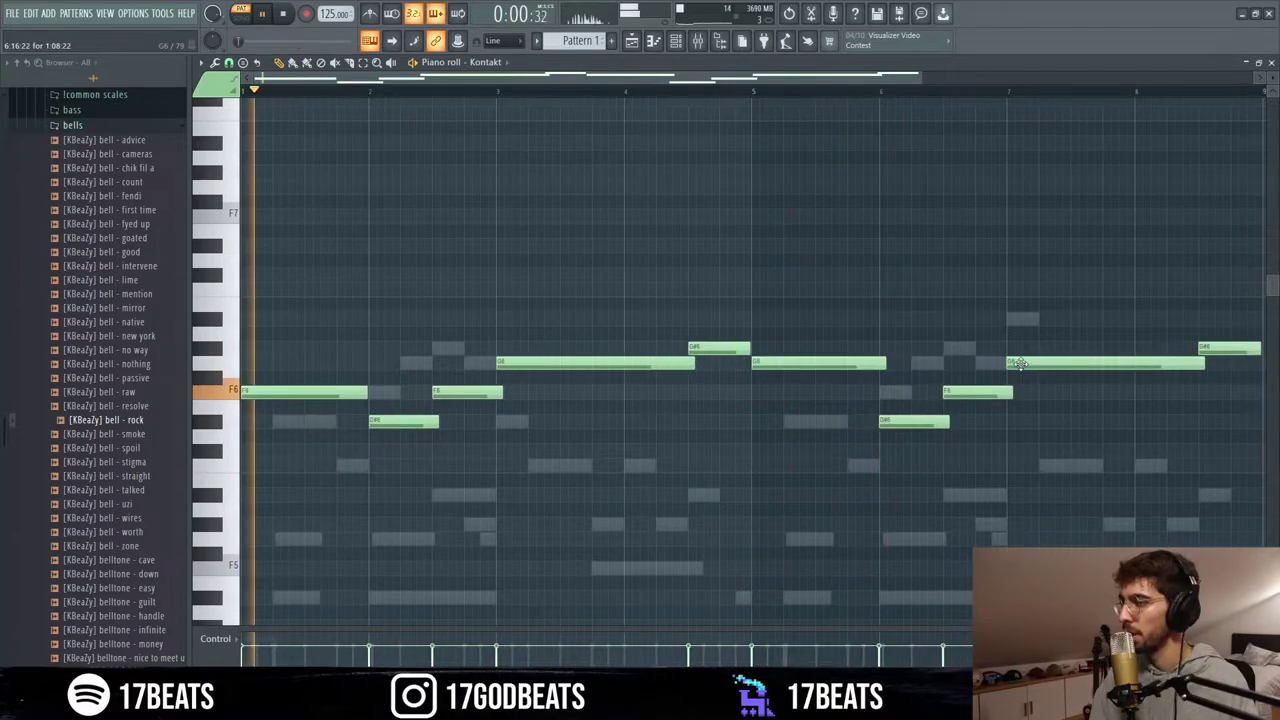
- Vary the repeated string phrase by moving the long bar 7 note down to C6 and the final bar 8 note up to C7
{"action": "left_click_drag", "start_coordinate": [1023, 363], "coordinate": [1023, 465]}
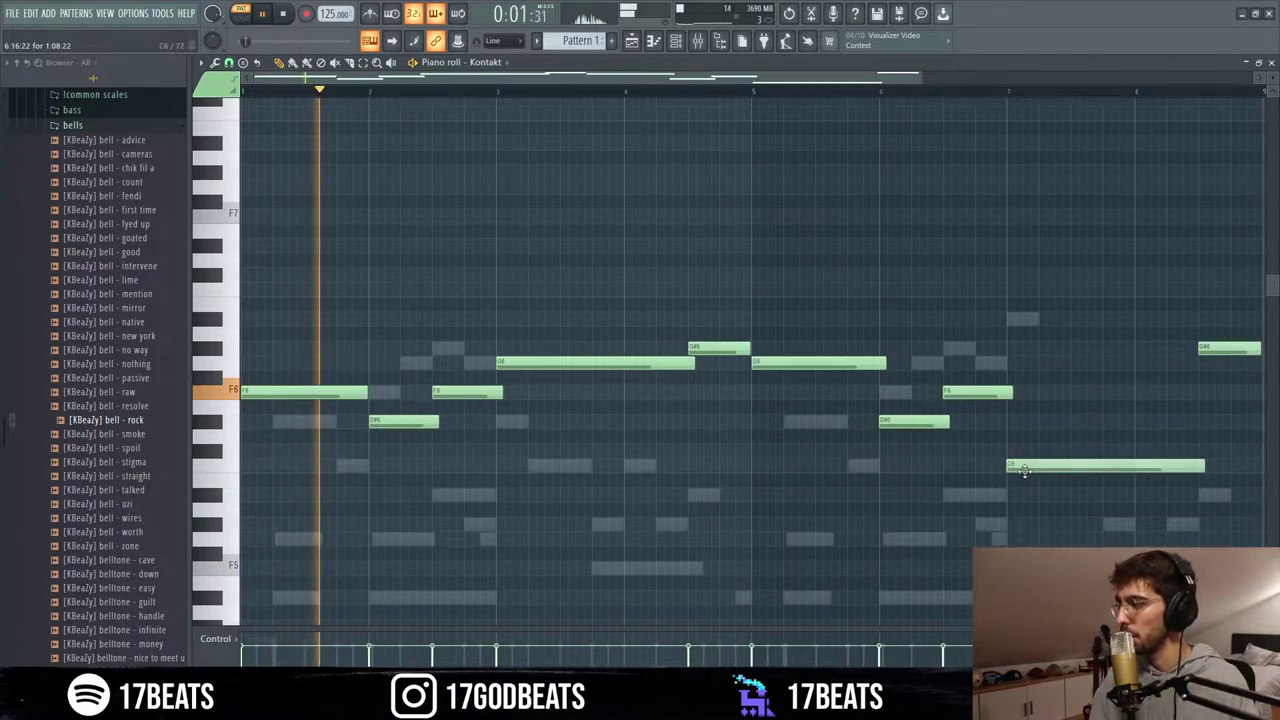
{"action": "left_click", "coordinate": [760, 91]}
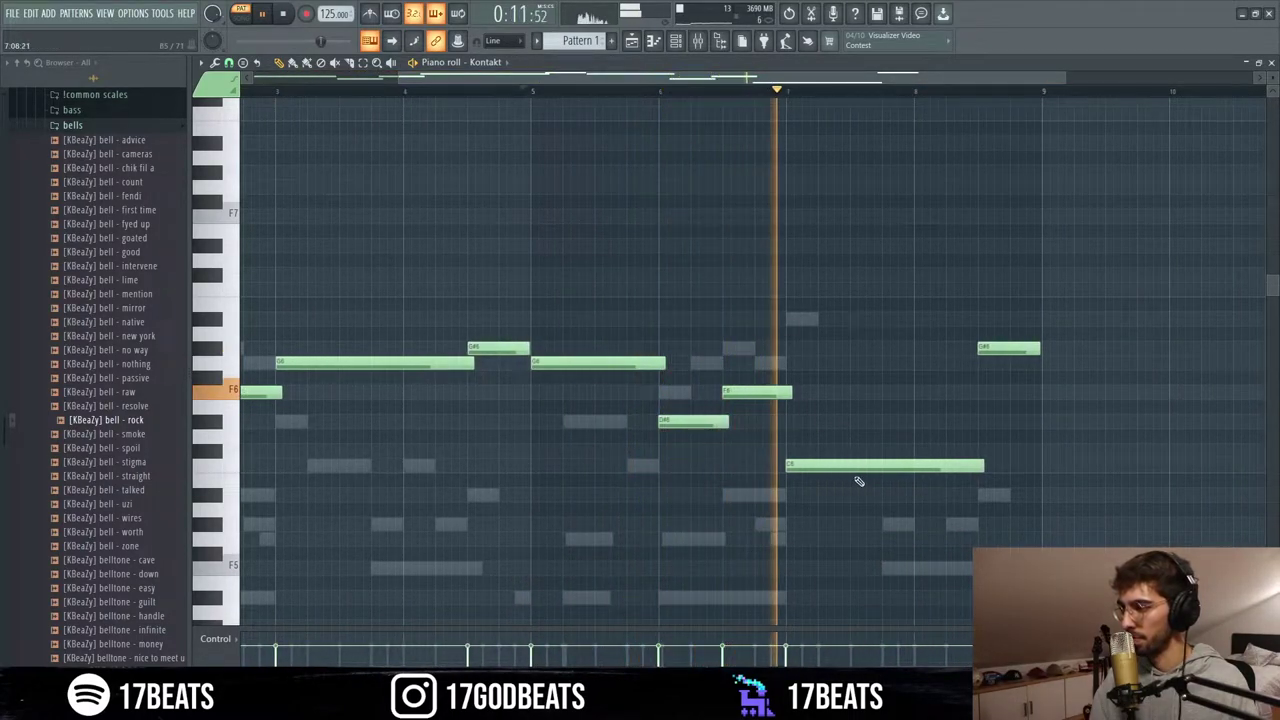
{"action": "left_click_drag", "start_coordinate": [1000, 348], "coordinate": [1000, 289]}
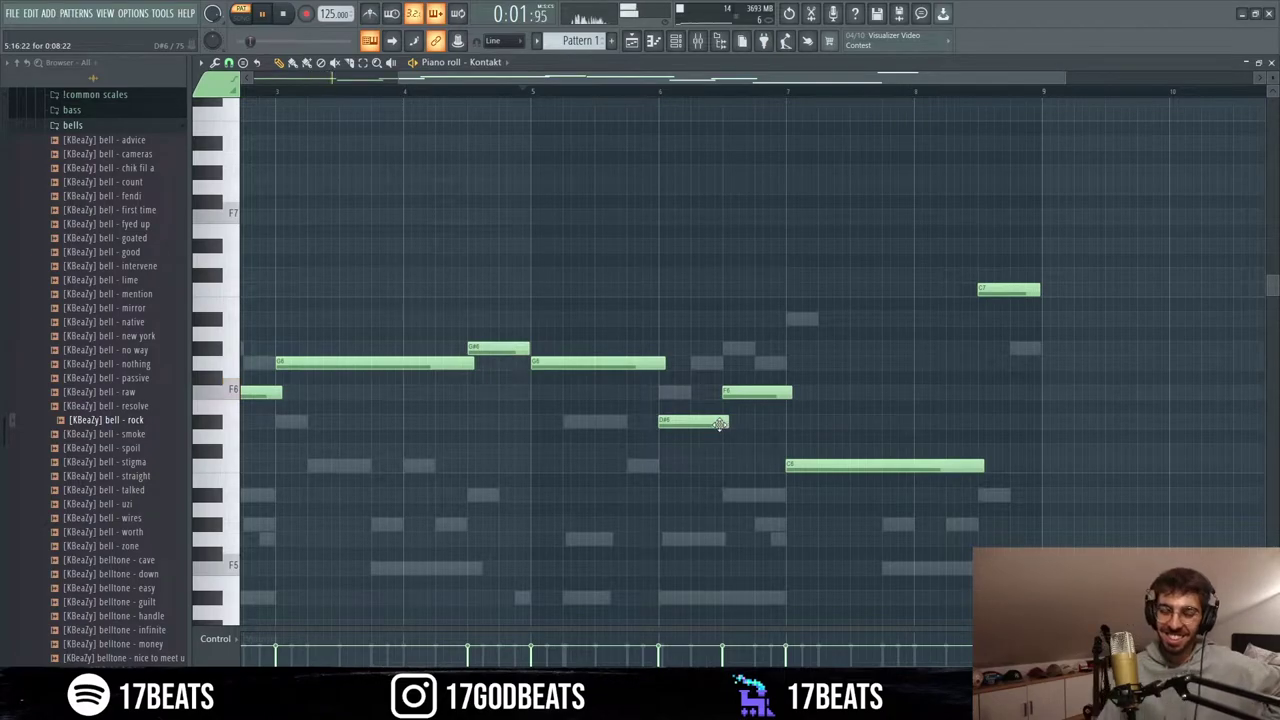
- Add an Omnisphere flute channel and write the run G5, C6, D#6, F6, D#6, C6, A#5, C6, D#6, F6 from late bar 1 through bar 2
{"action": "key", "text": "F6"}
{"action": "left_click", "coordinate": [322, 430]}
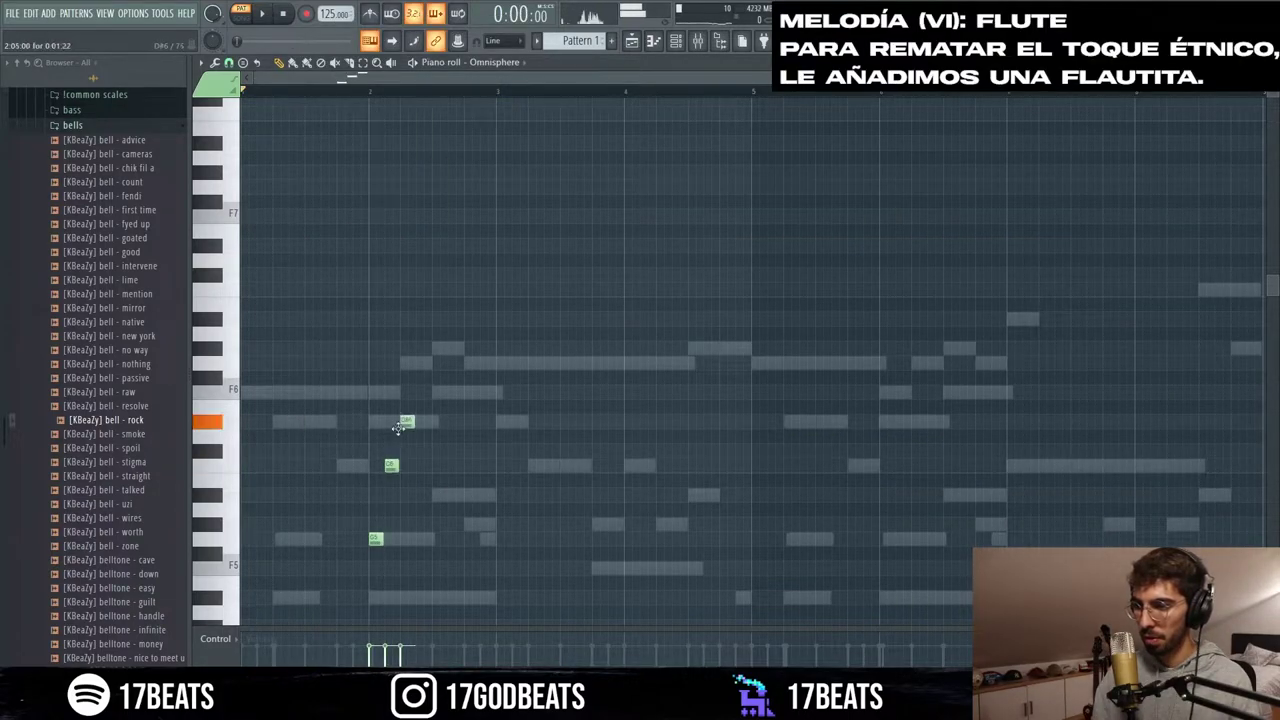
{"action": "key", "text": "space"}
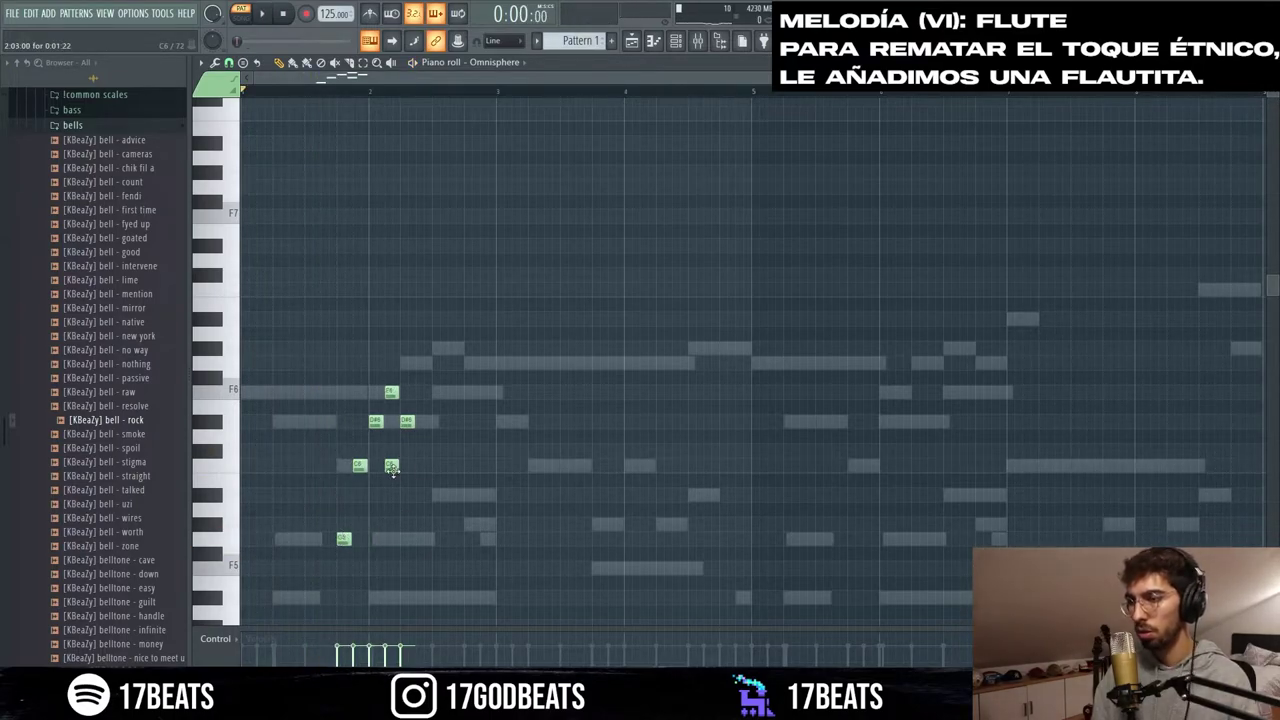
{"action": "key", "text": "space"}
{"action": "key", "text": "ctrl+z"}
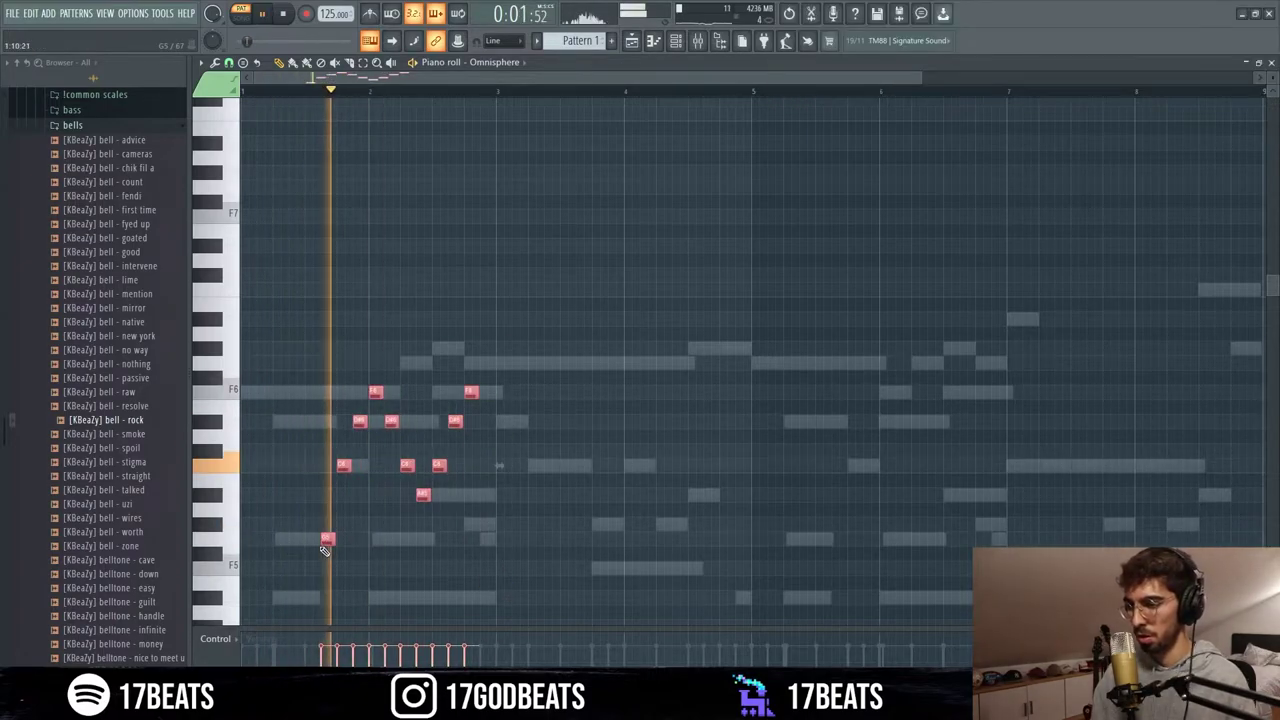
{"action": "key", "text": "space"}
- Set the Omnisphere flute channel's volume to 49% in the channel rack
{"action": "key", "text": "F6"}
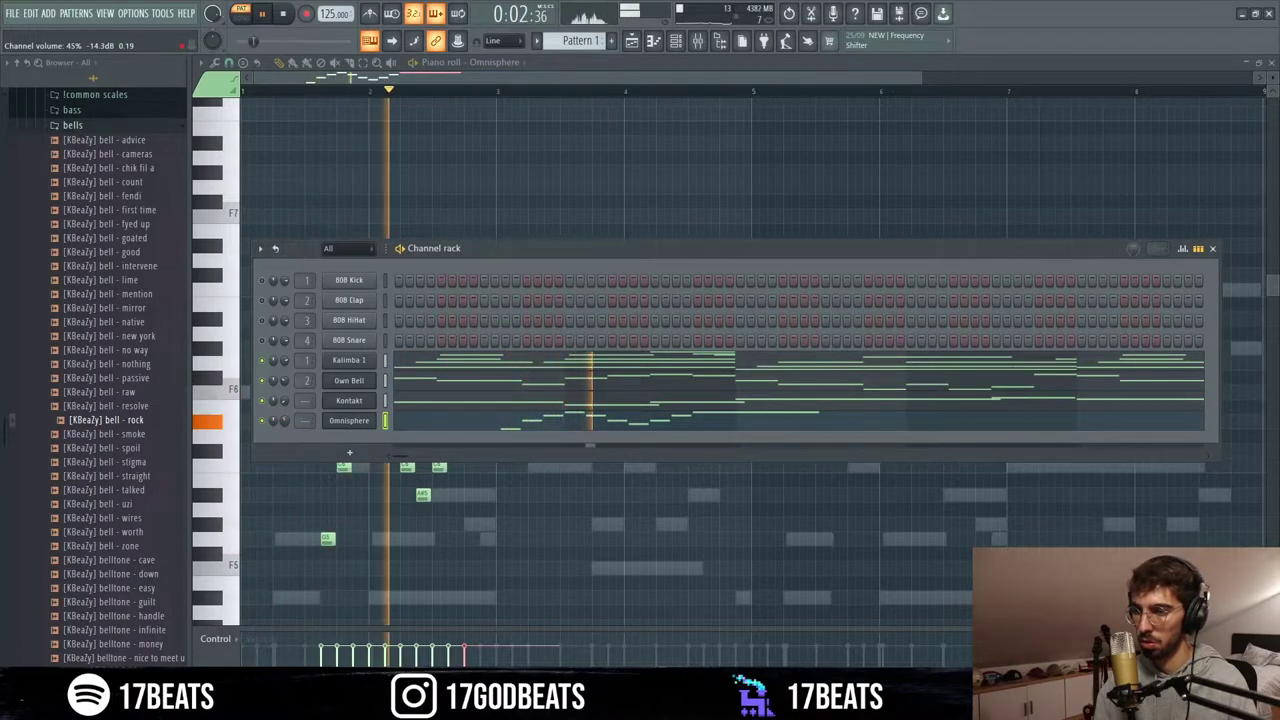
{"action": "left_click_drag", "start_coordinate": [285, 420], "coordinate": [289, 424]}
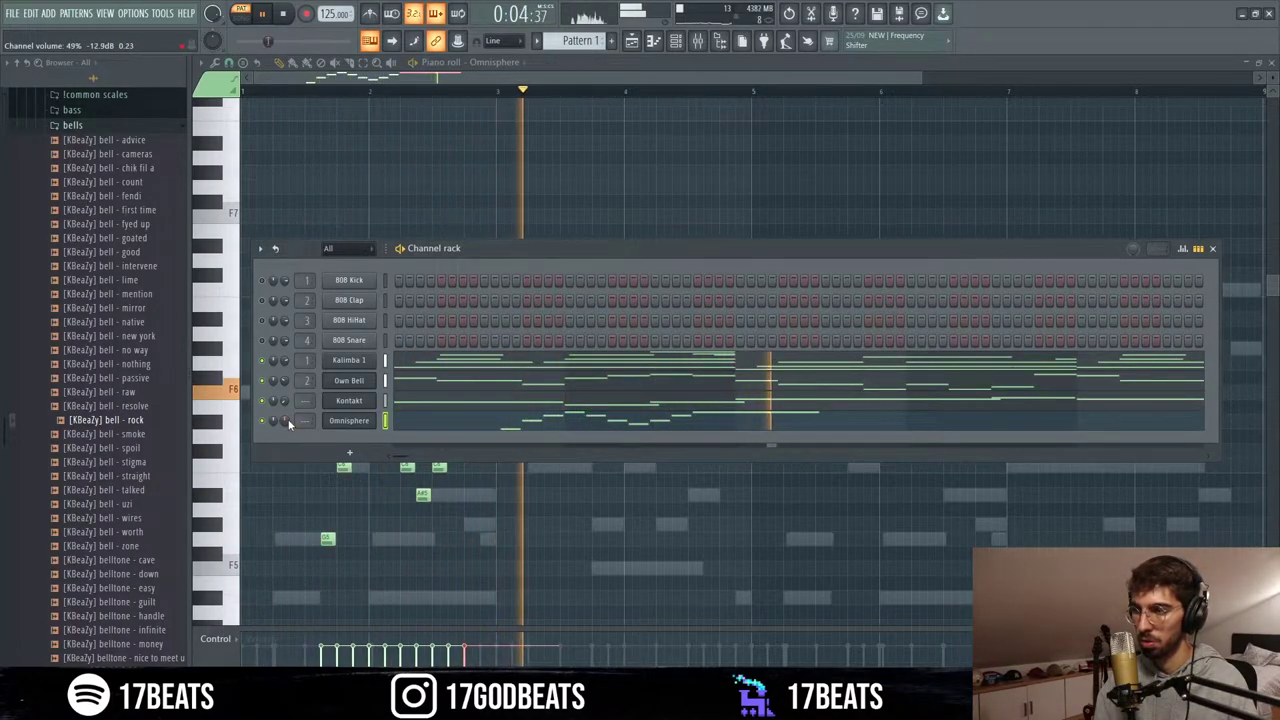
{"action": "key", "text": "F6"}
- Extend the flute melody across bars 4 and 5, trimming a G6 note and placing a D#6 stretched to the end of bar 5
{"action": "key", "text": "space"}
{"action": "key", "text": "space"}
{"action": "left_click_drag", "start_coordinate": [698, 364], "coordinate": [691, 364]}
{"action": "left_click", "coordinate": [760, 421]}
{"action": "left_click_drag", "start_coordinate": [782, 422], "coordinate": [879, 422]}
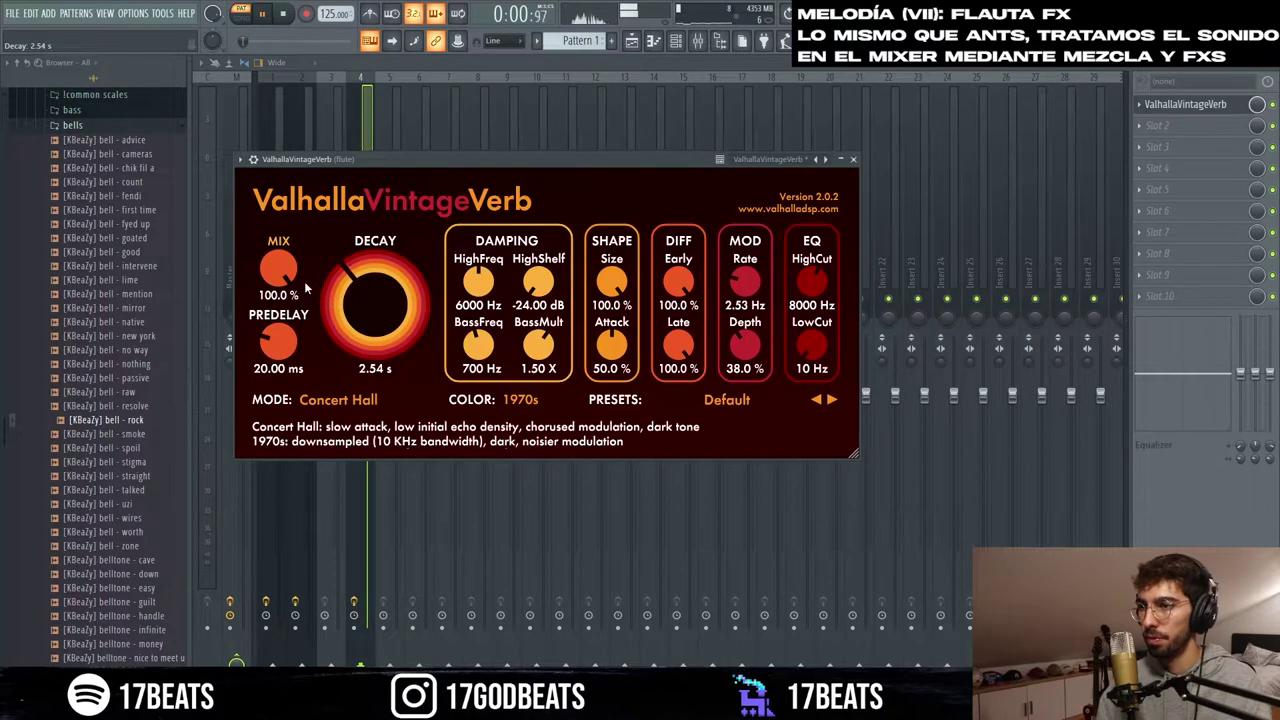
- Lower the ValhallaVintageVerb mix on the flute insert to about 78% and fine-tune the reverb
{"action": "left_click_drag", "start_coordinate": [280, 270], "coordinate": [287, 320]}
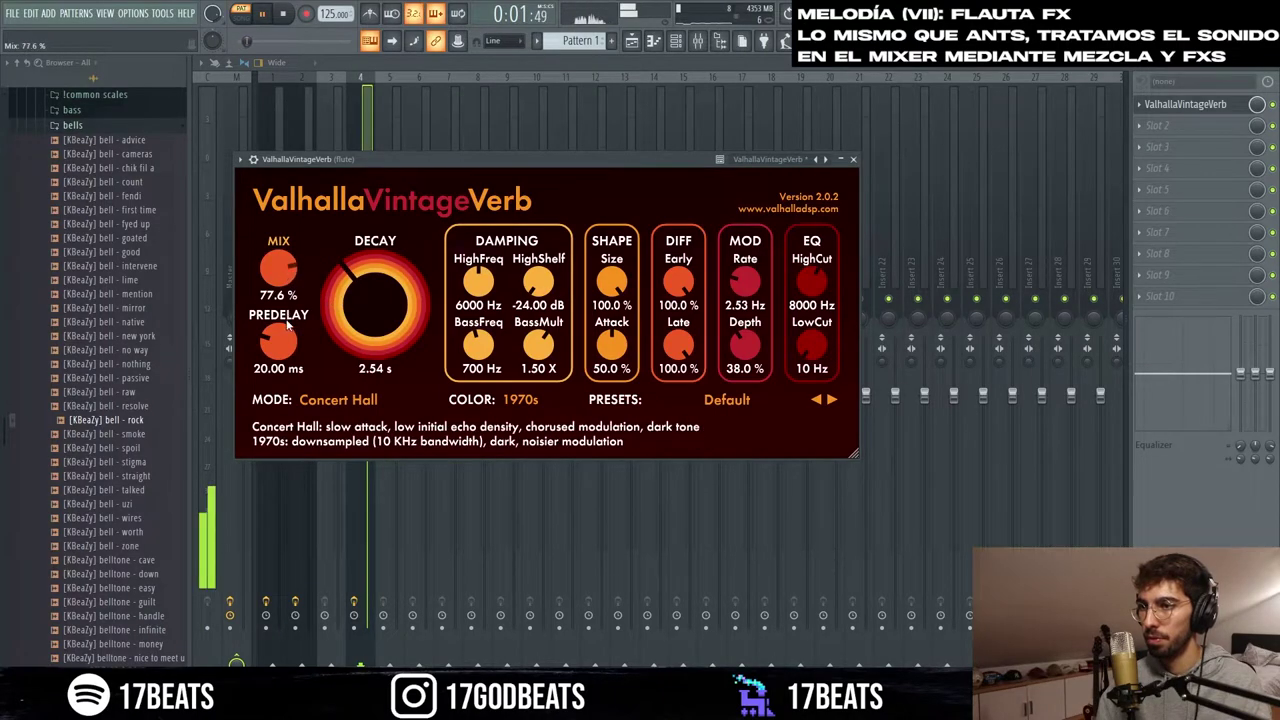
{"action": "left_click_drag", "start_coordinate": [307, 378], "coordinate": [305, 370]}
{"action": "left_click", "coordinate": [853, 159]}
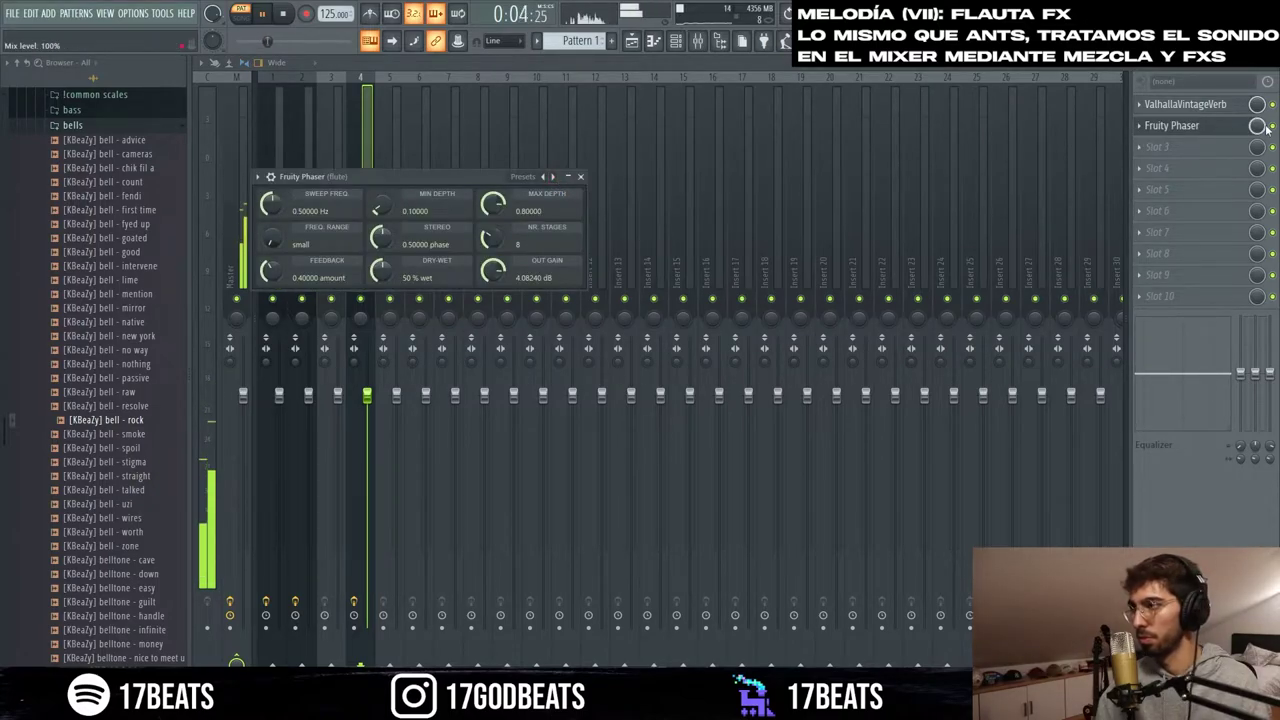
- Reduce the mix level of Fruity Phaser in slot 2 of the flute insert and load S1 Imager Stereo in slot 4
{"action": "left_click_drag", "start_coordinate": [1258, 125], "coordinate": [1260, 165]}
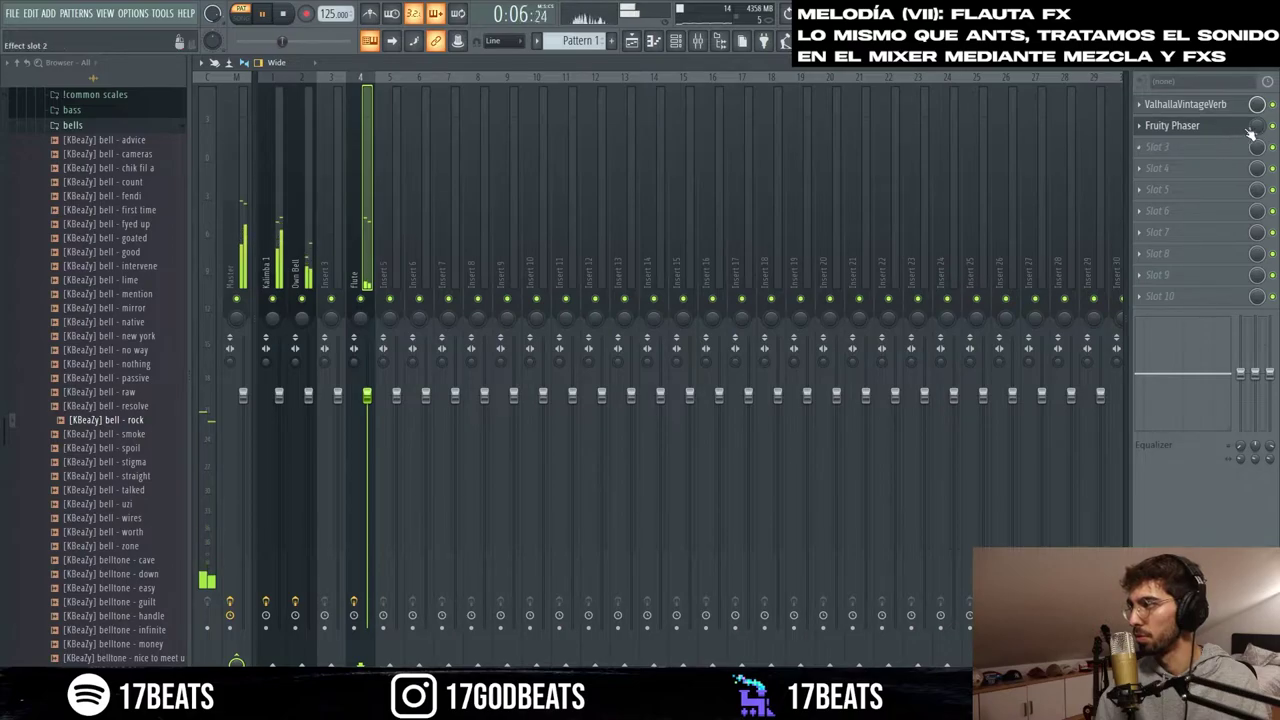
{"action": "left_click", "coordinate": [1189, 178]}
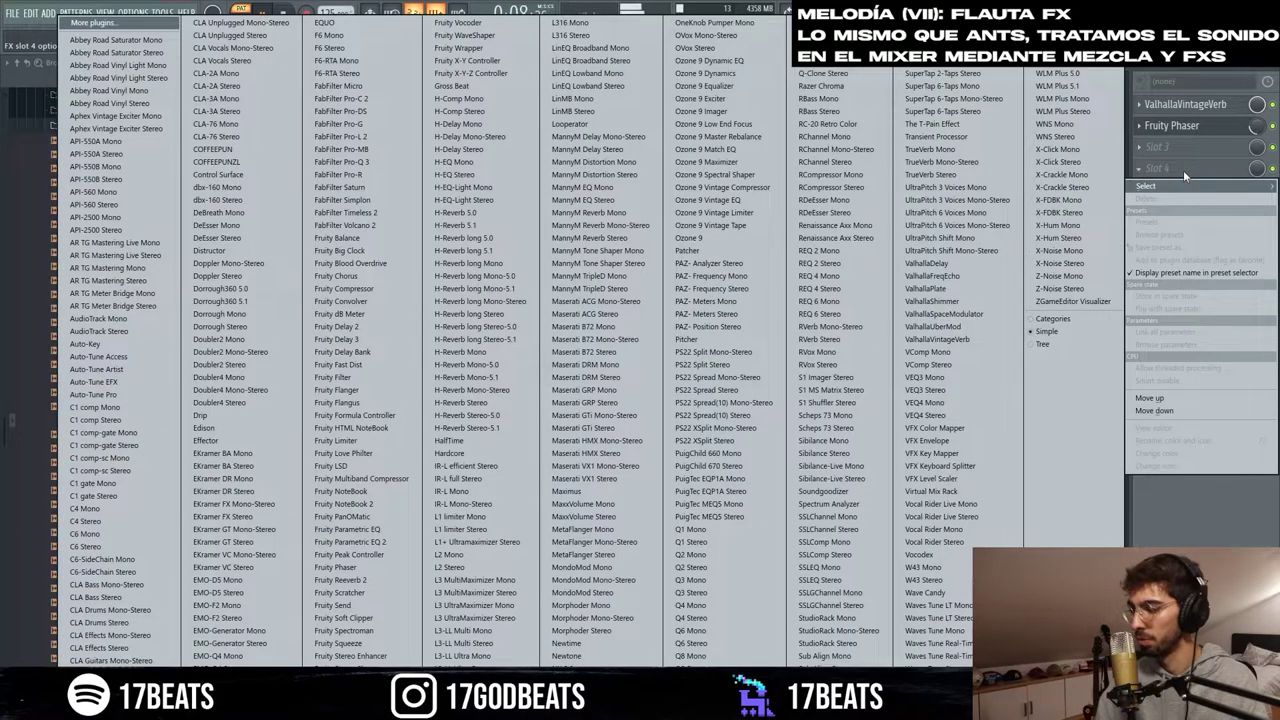
{"action": "left_click", "coordinate": [840, 377]}
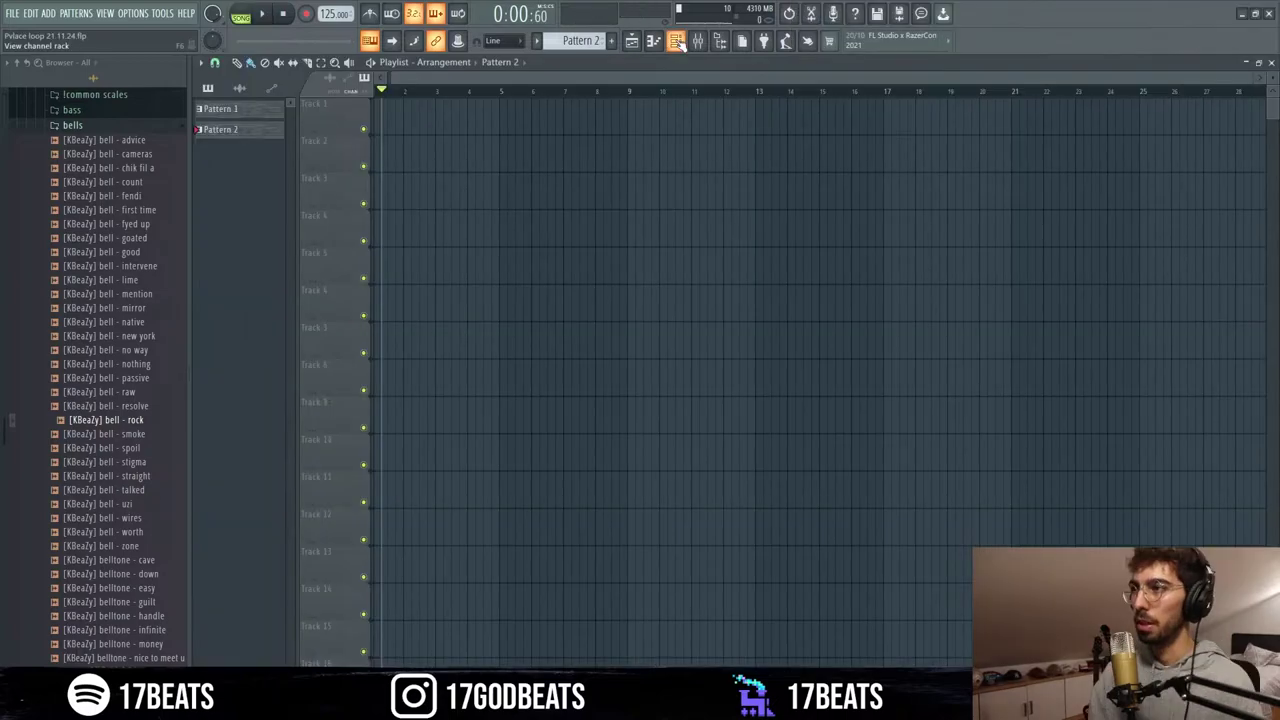
- Split Pattern 2 by channel into separate Kalimba 1, Own Bell, Kontakt and flute patterns
{"action": "key", "text": "F6"}
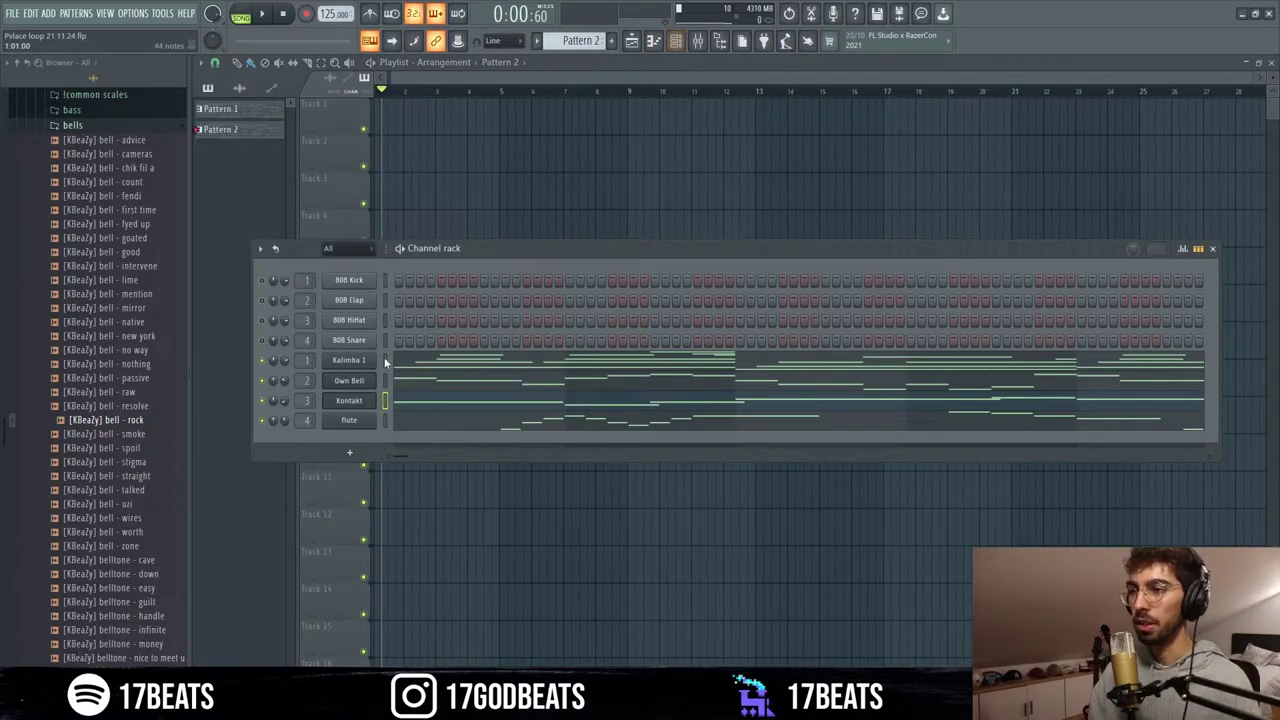
{"action": "right_click", "coordinate": [264, 366]}
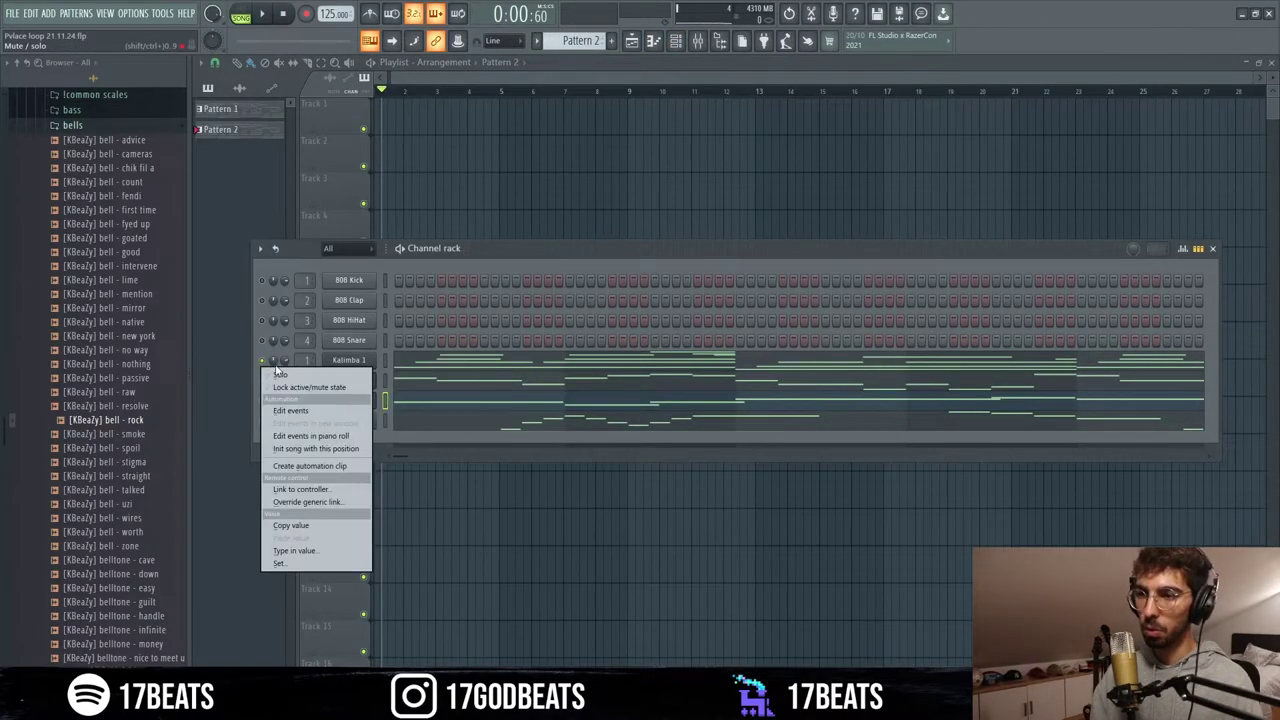
{"action": "left_click", "coordinate": [537, 42]}
{"action": "left_click", "coordinate": [626, 255]}
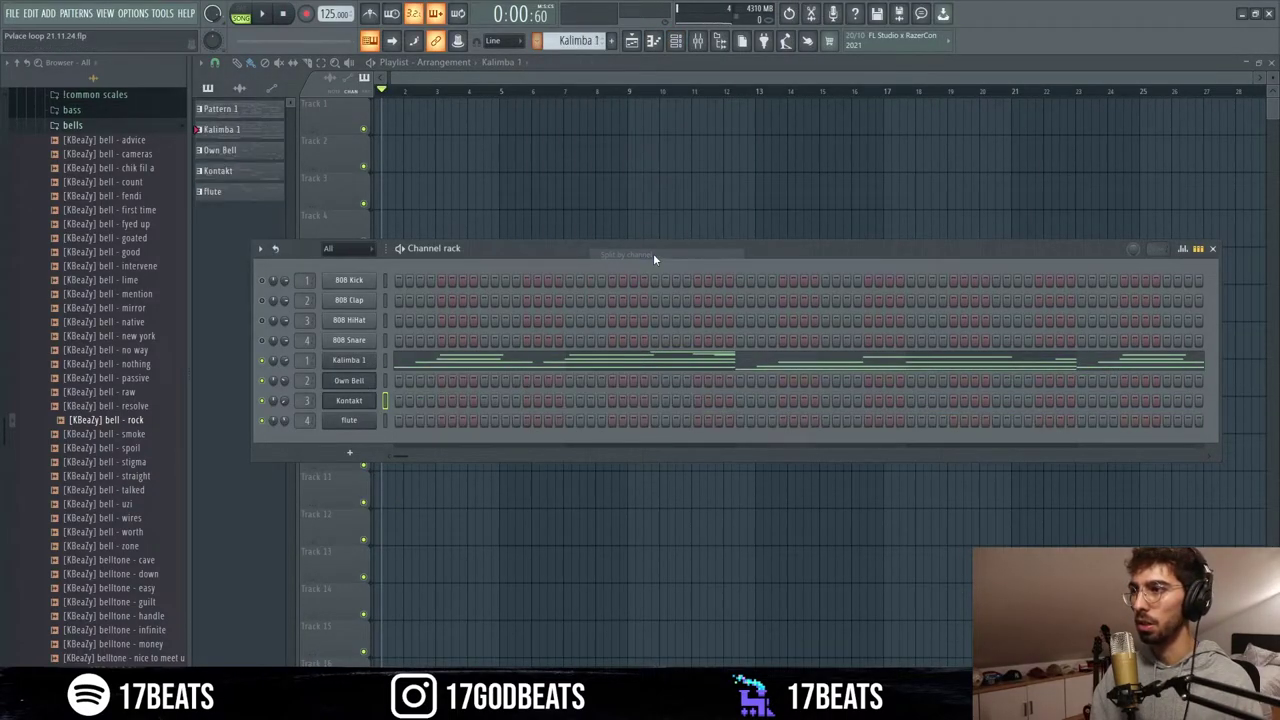
- Place the Kalimba 1 pattern on Track 1 and the Own Bell pattern on Track 2 of the playlist, both starting at bar 1
{"action": "left_click_drag", "start_coordinate": [221, 129], "coordinate": [453, 112]}
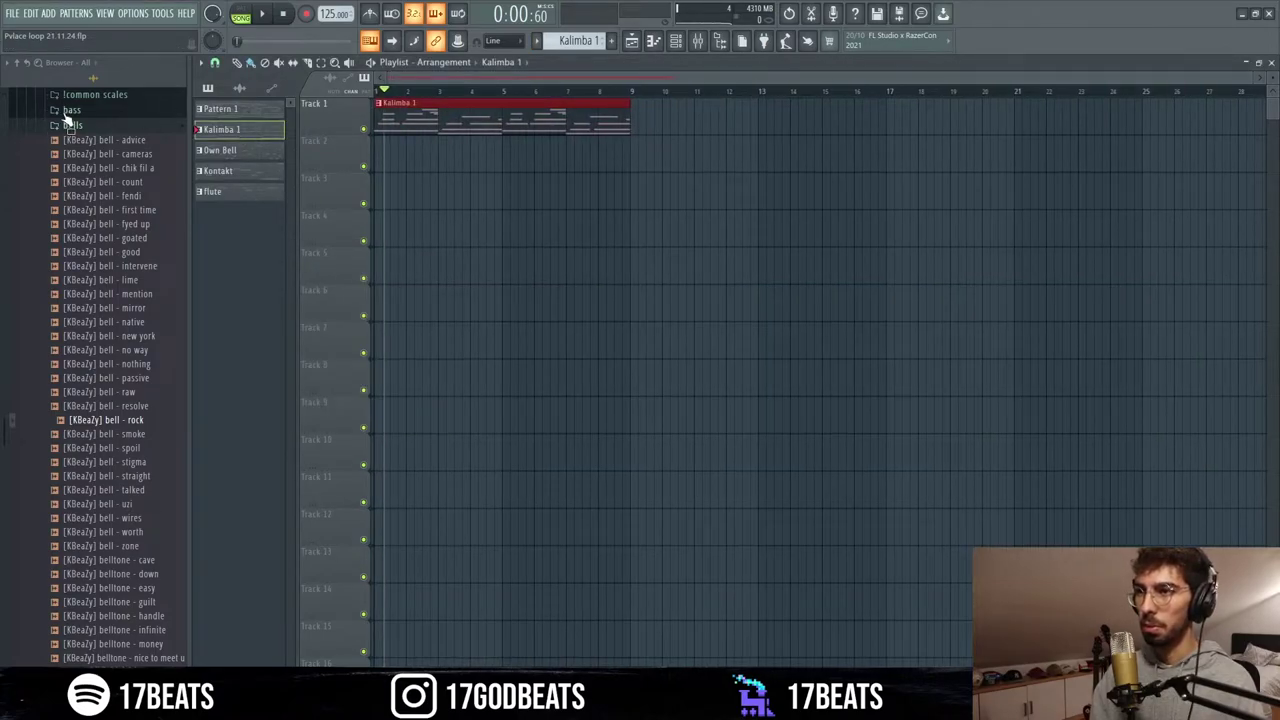
{"action": "left_click", "coordinate": [258, 153]}
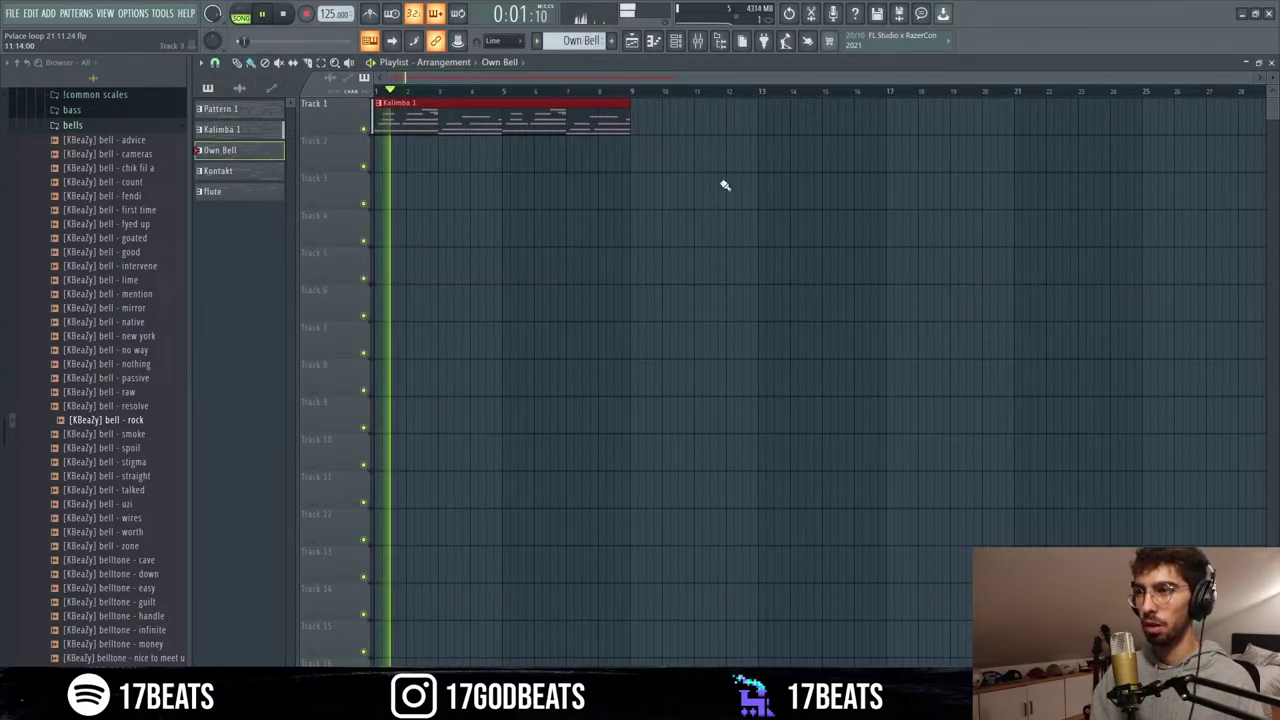
{"action": "left_click", "coordinate": [634, 168]}
{"action": "right_click", "coordinate": [657, 170]}
{"action": "left_click", "coordinate": [214, 62]}
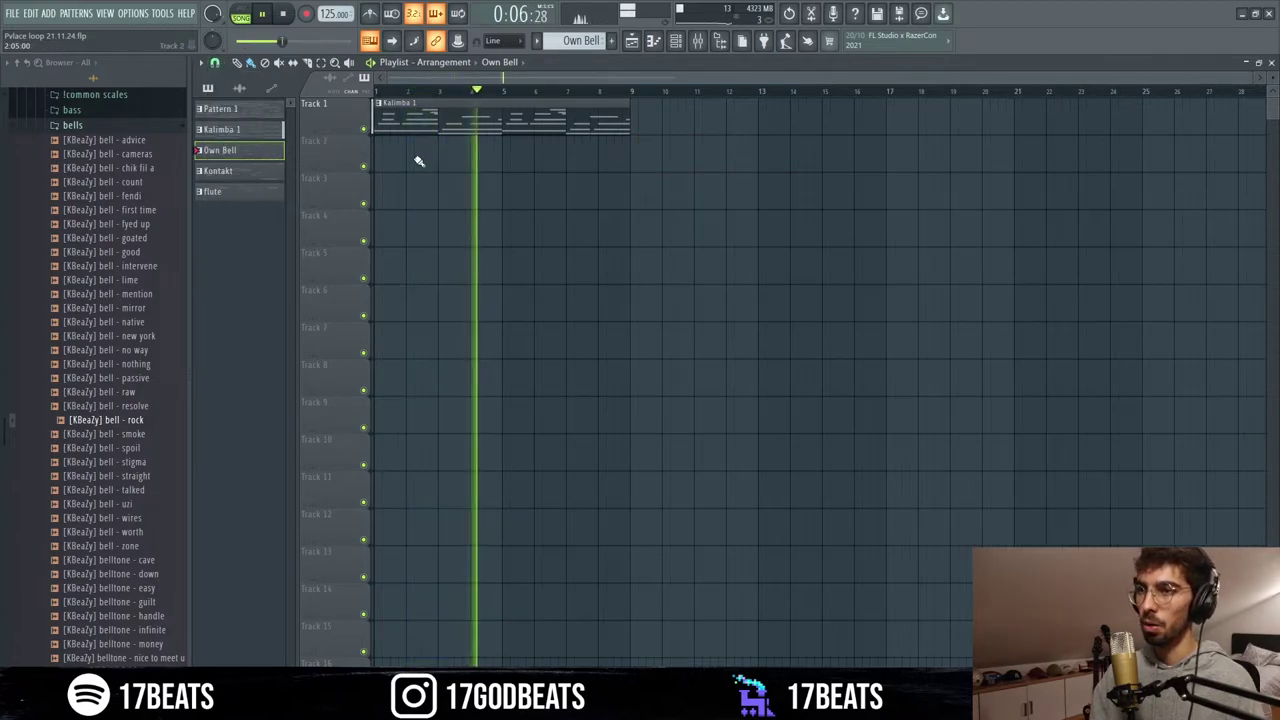
{"action": "left_click", "coordinate": [418, 162]}
{"action": "left_click_drag", "start_coordinate": [418, 162], "coordinate": [384, 162]}
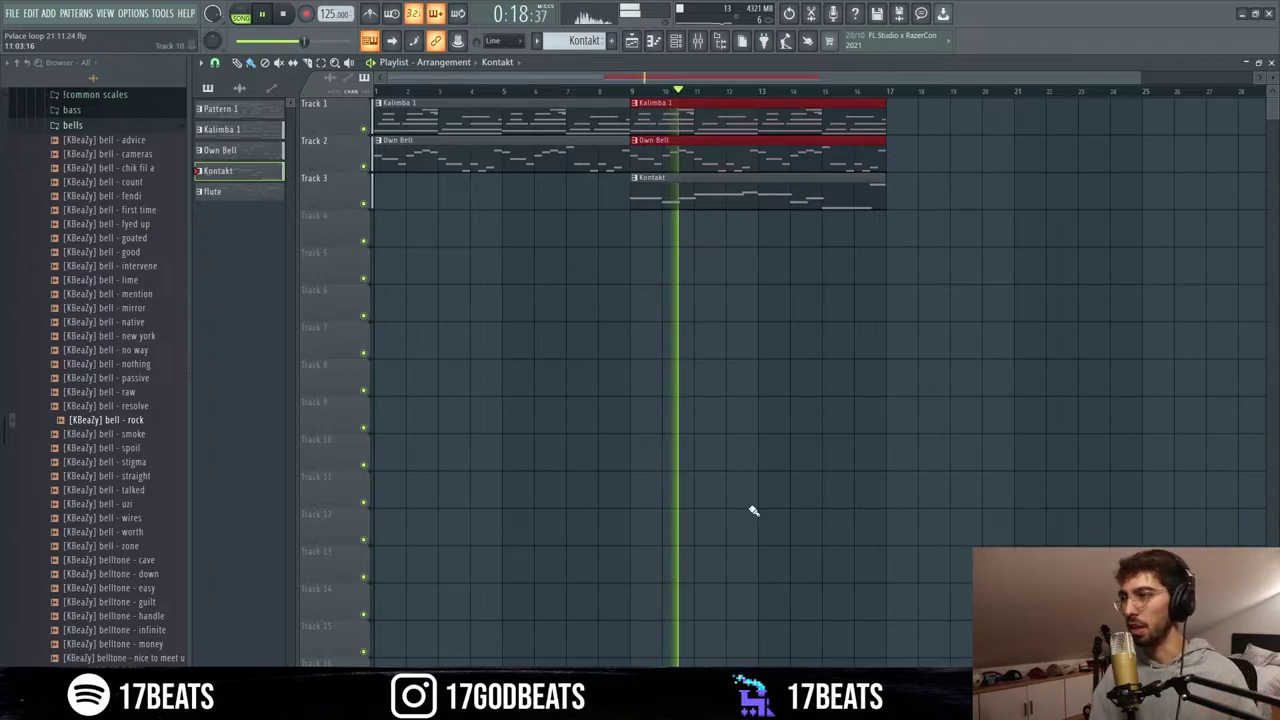
- Place the flute pattern on Track 4 from bar 9 and remove the Kontakt clip from Track 3
{"action": "left_click_drag", "start_coordinate": [235, 191], "coordinate": [704, 235]}
{"action": "key", "text": "space"}
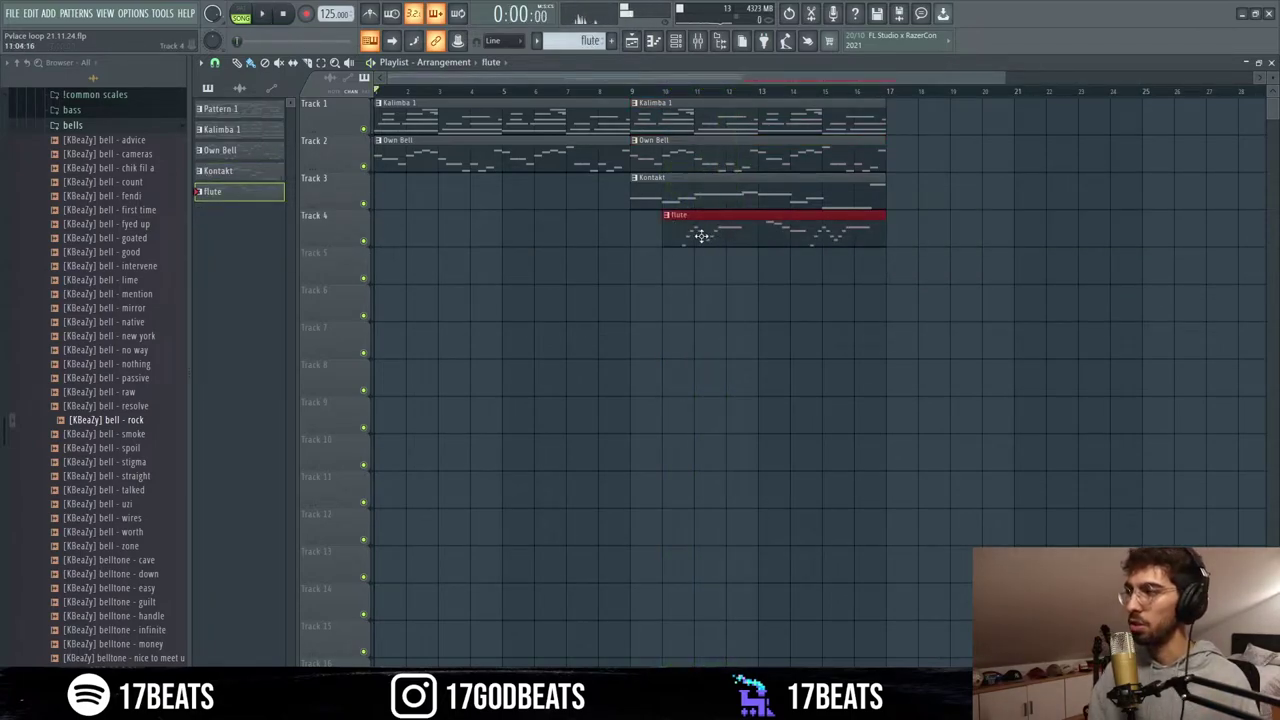
{"action": "right_click", "coordinate": [726, 197]}
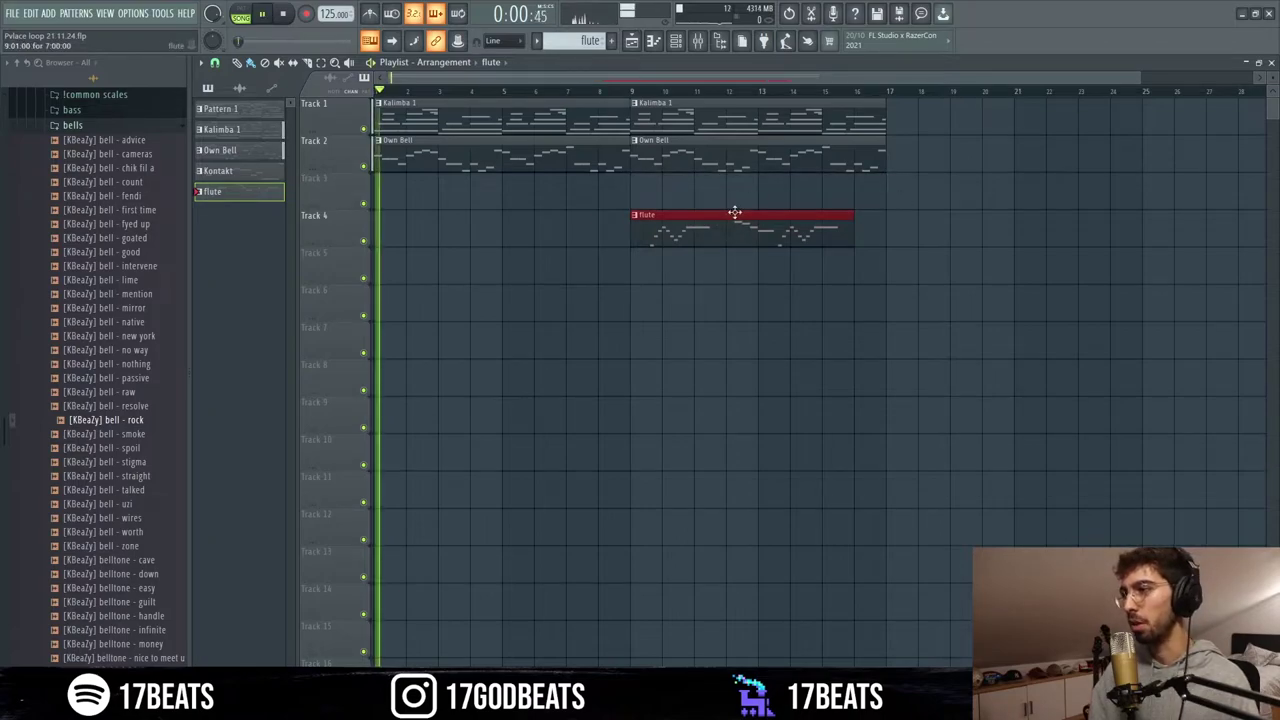
{"action": "left_click", "coordinate": [595, 91]}
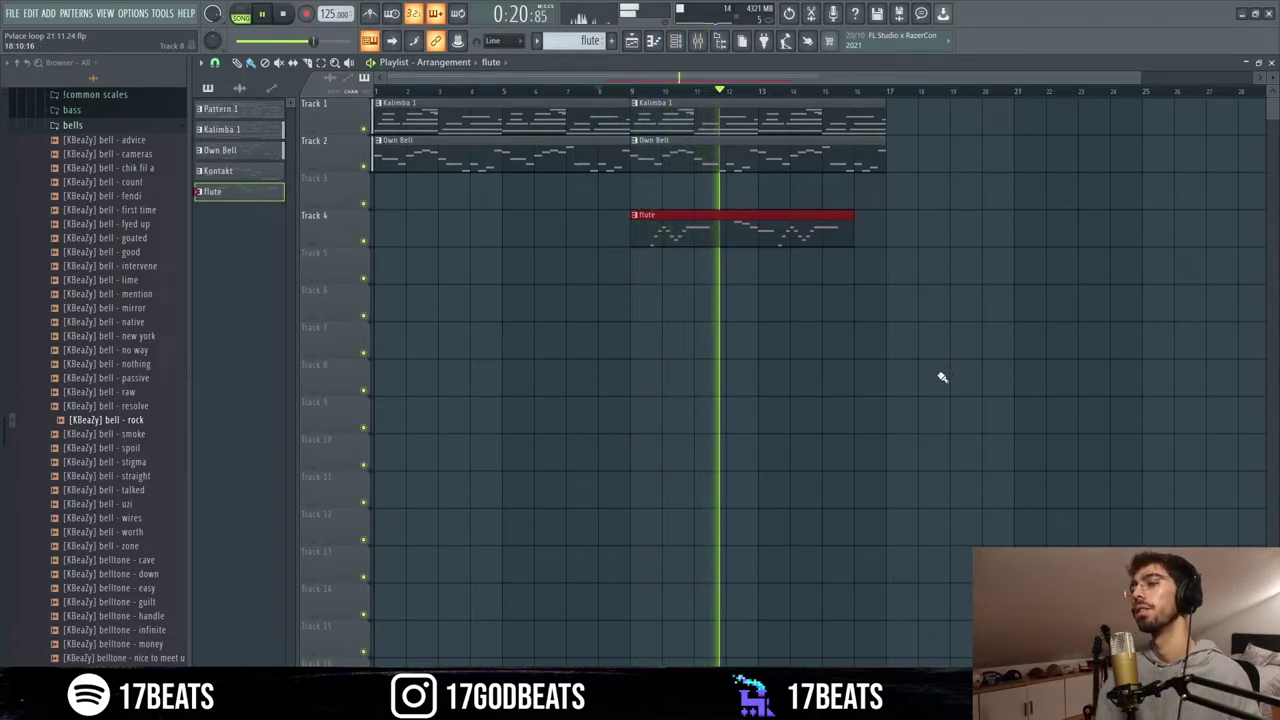
- Place the Kontakt pattern on Track 3 at bar 17 and duplicate the bar 9 Kalimba, Own Bell and flute clips to bar 17
{"action": "left_click_drag", "start_coordinate": [237, 172], "coordinate": [905, 188]}
{"action": "left_click_drag", "start_coordinate": [697, 286], "coordinate": [682, 106]}
{"action": "key", "text": "ctrl+b"}
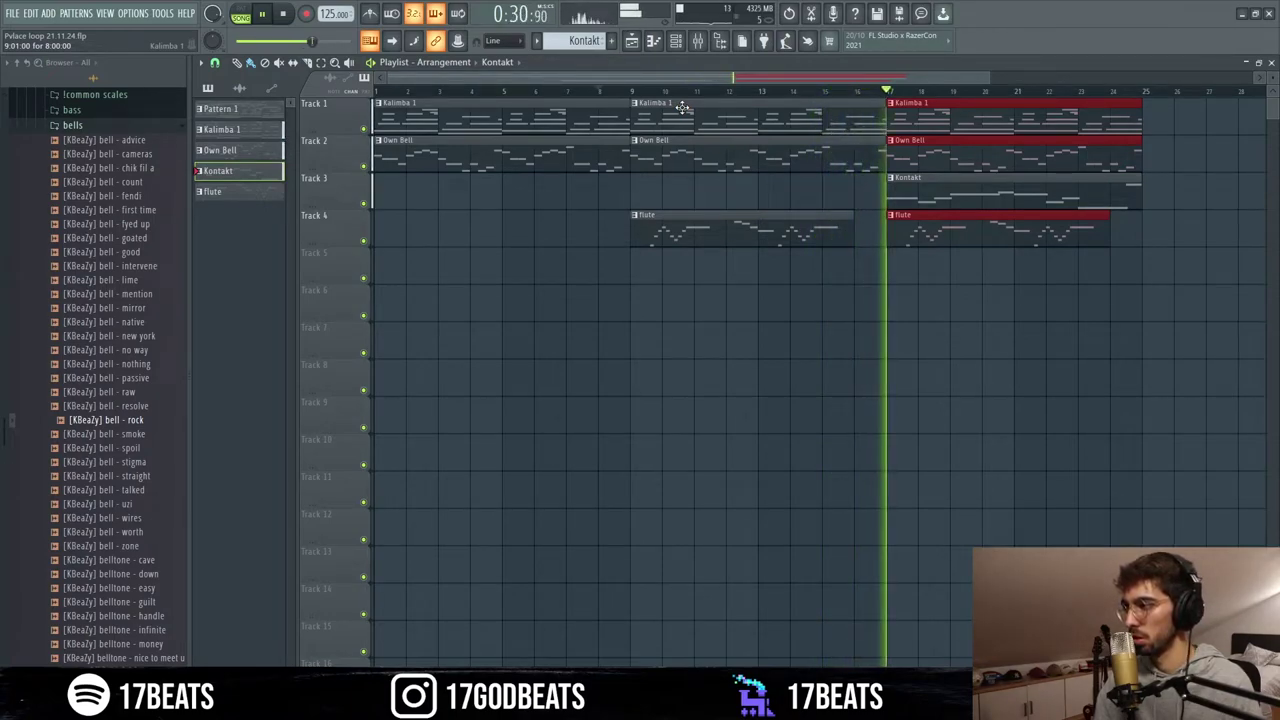
{"action": "left_click_drag", "start_coordinate": [986, 76], "coordinate": [1180, 77]}
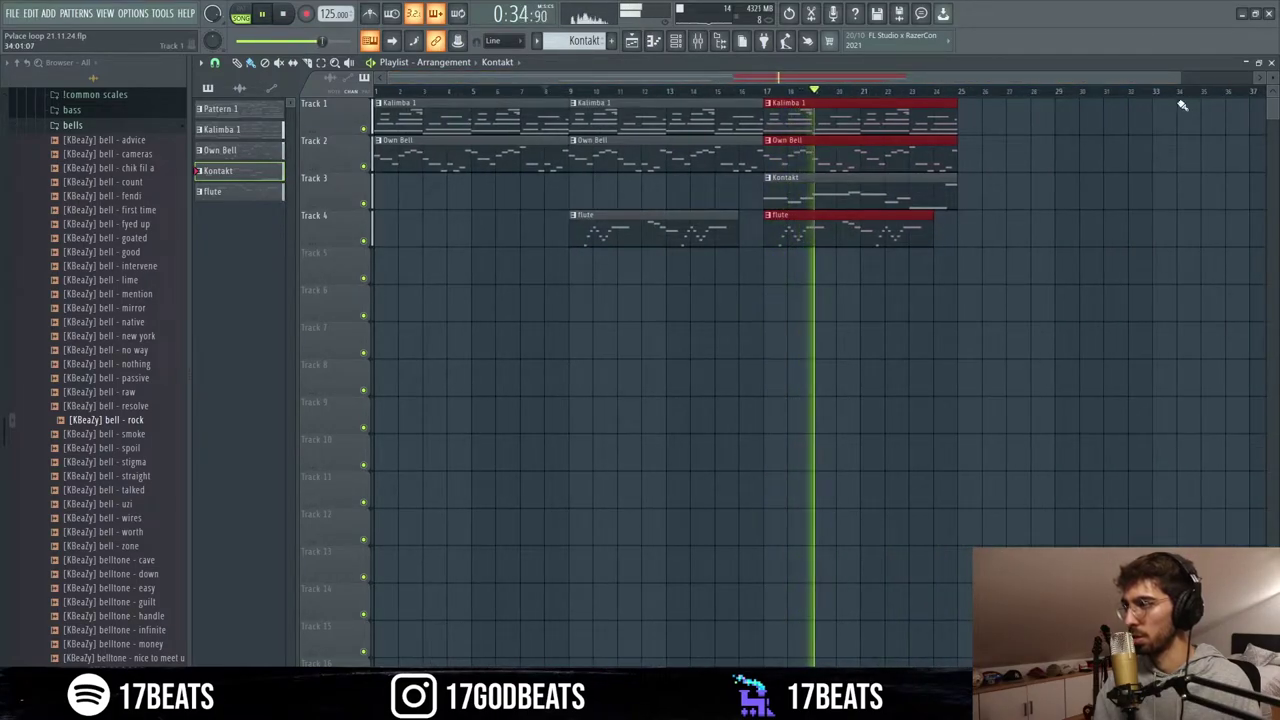
{"action": "left_click", "coordinate": [975, 105]}
{"action": "key", "text": "space"}
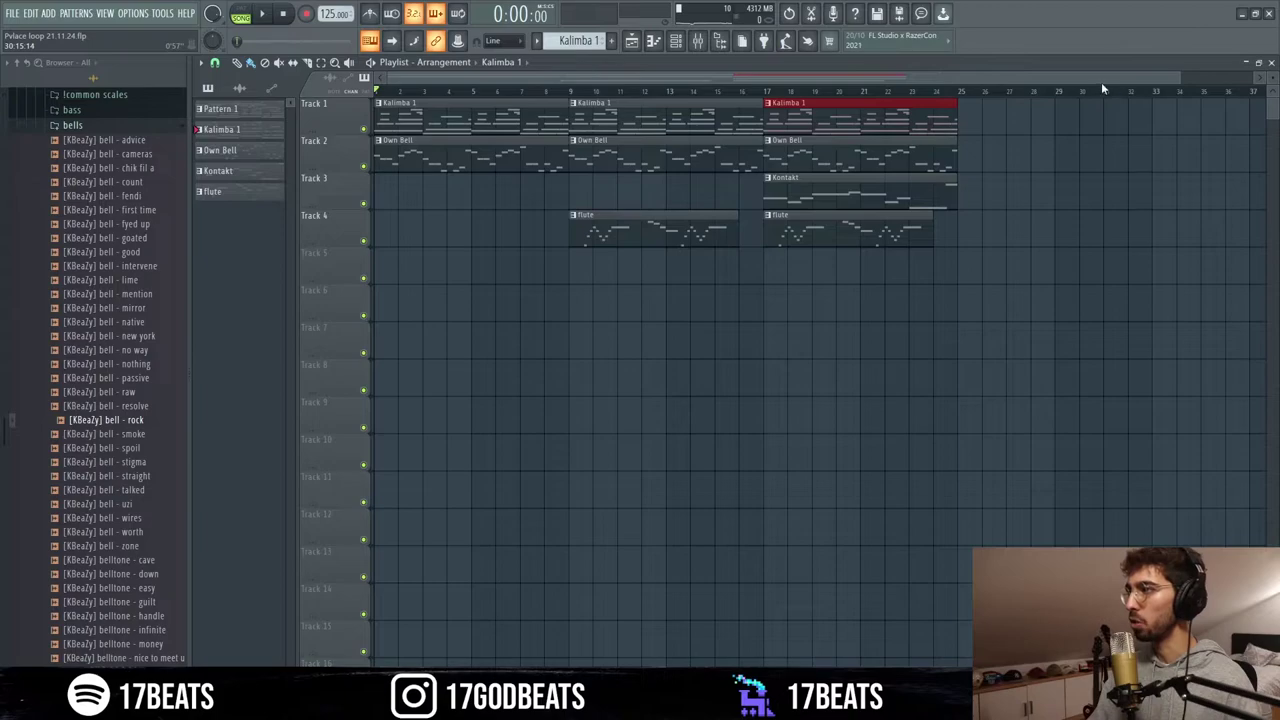
- Copy each part out on its own as consecutive stems: Kalimba 1 at bar 25, Own Bell at bar 33, Kontakt at bar 41 and flute at bar 49
{"action": "left_click_drag", "start_coordinate": [1185, 80], "coordinate": [1215, 78]}
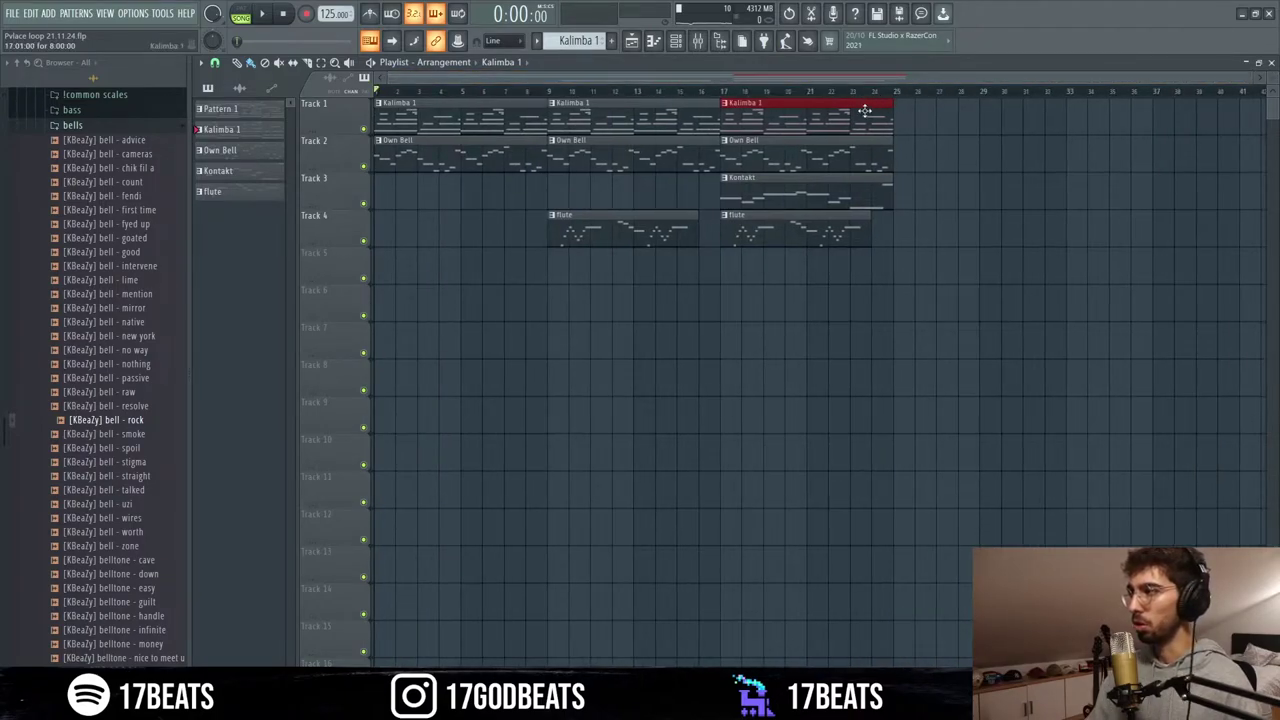
{"action": "left_click_drag", "start_coordinate": [845, 118], "coordinate": [1028, 118]}
{"action": "left_click_drag", "start_coordinate": [824, 160], "coordinate": [1184, 161]}
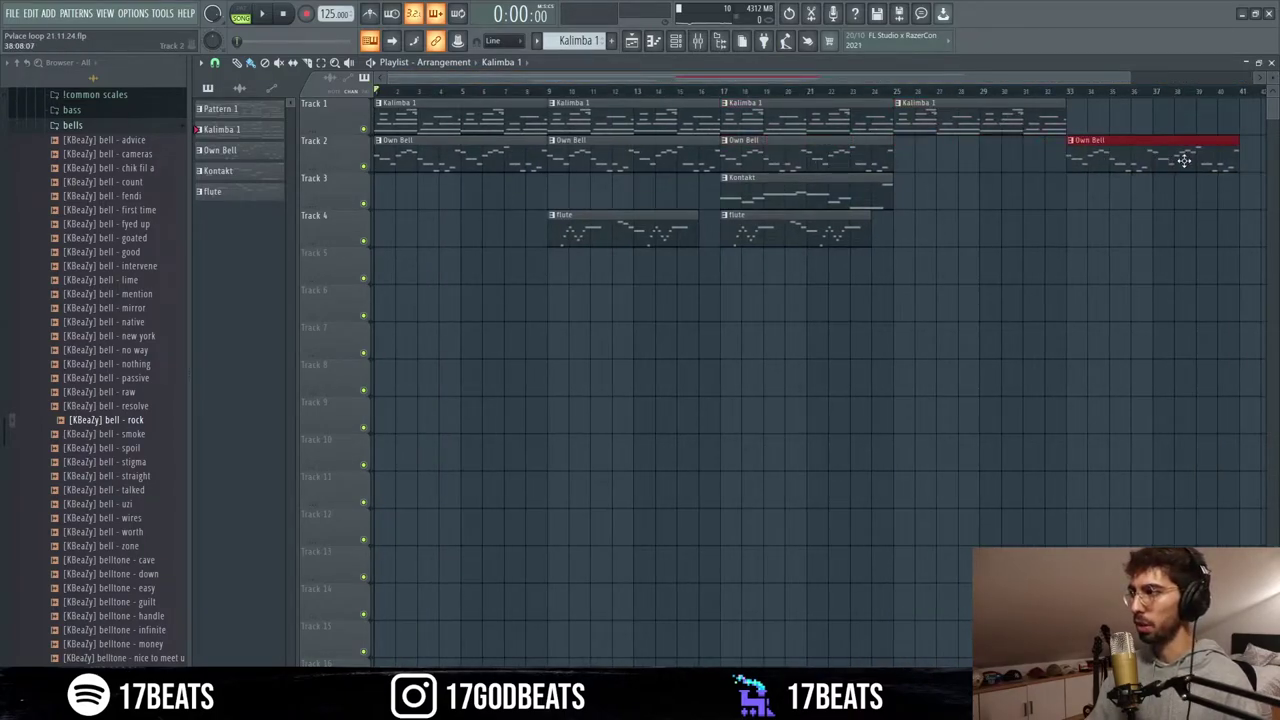
{"action": "scroll", "coordinate": [678, 191], "scroll_direction": "right", "scroll_amount": 2}
{"action": "left_click_drag", "start_coordinate": [763, 185], "coordinate": [1250, 186]}
{"action": "scroll", "coordinate": [672, 100], "scroll_direction": "down", "scroll_amount": 2}
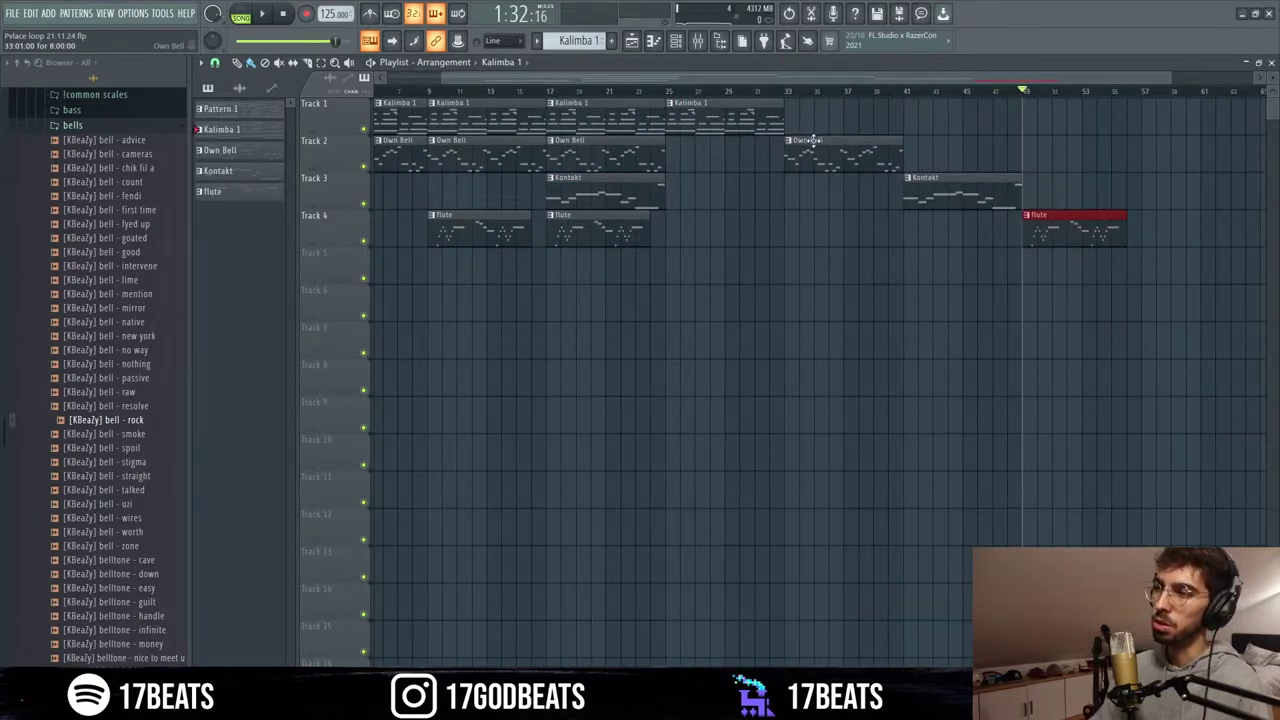
{"action": "scroll", "coordinate": [800, 97], "scroll_direction": "left", "scroll_amount": 2}
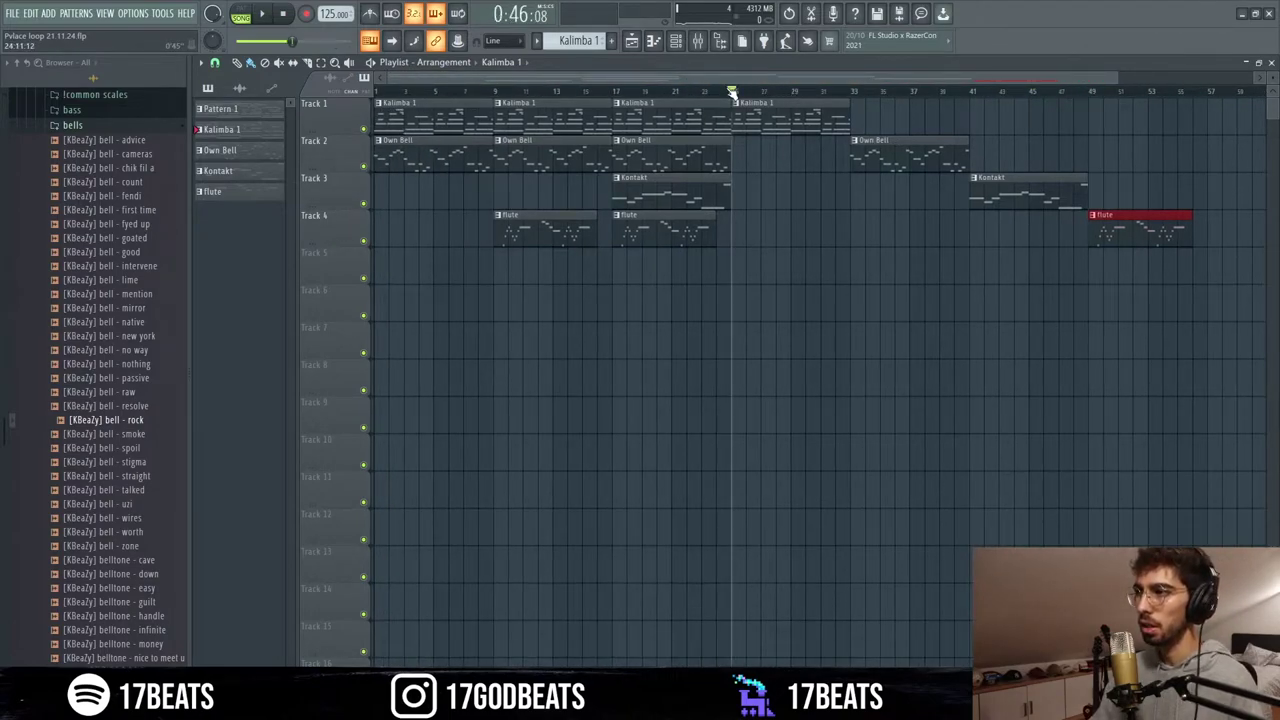
{"action": "left_click_drag", "start_coordinate": [732, 91], "coordinate": [848, 93]}
{"action": "left_click", "coordinate": [878, 103]}
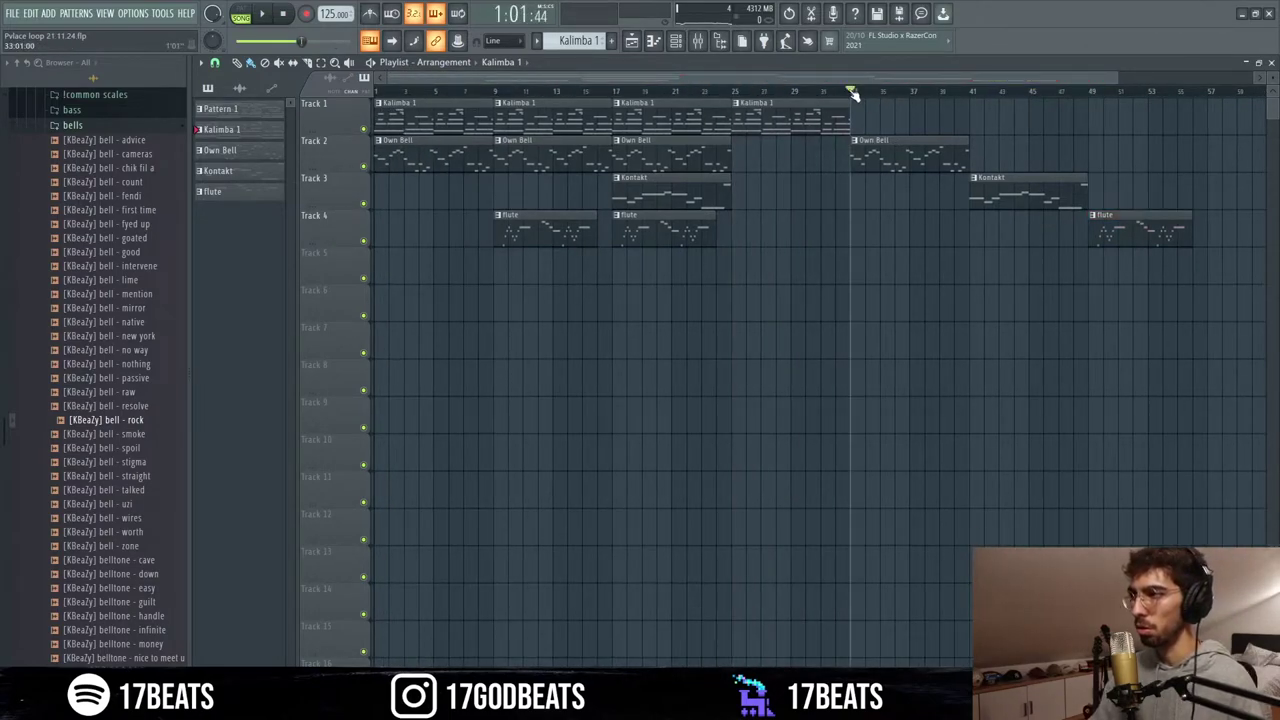
{"action": "key", "text": "ctrl+r"}
{"action": "type", "text": "("}
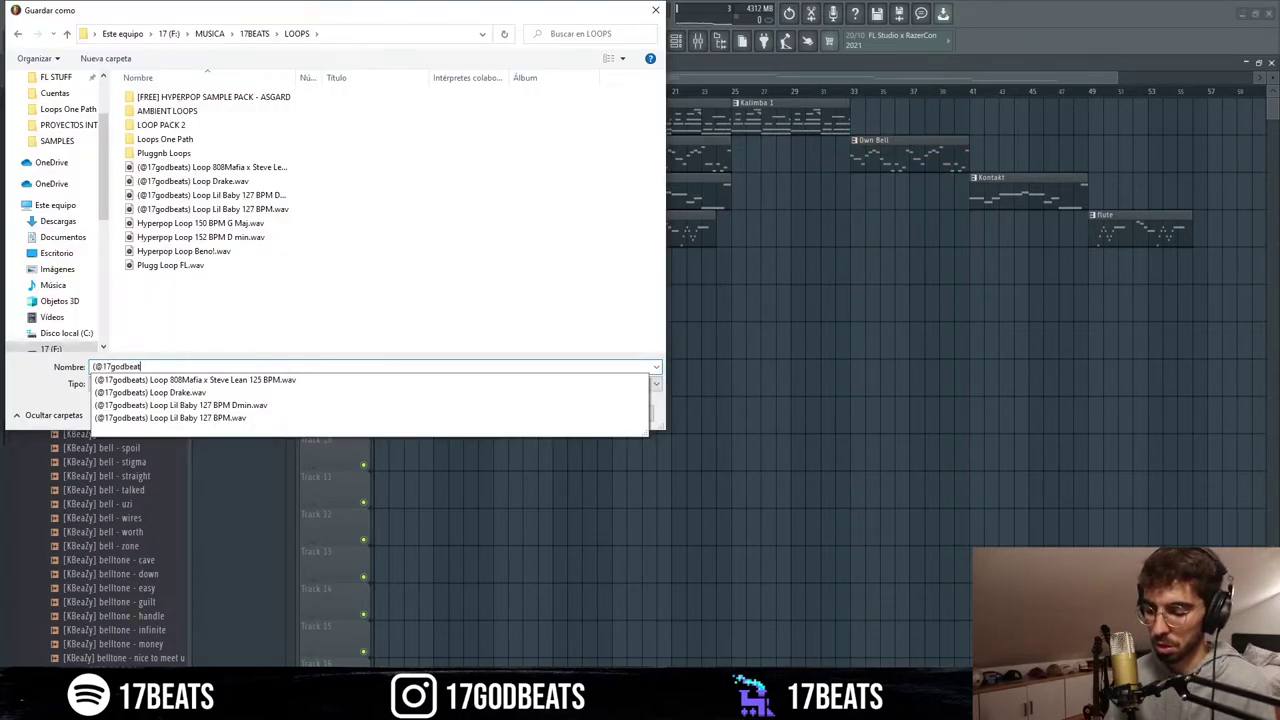
{"action": "left_click_drag", "start_coordinate": [306, 5], "coordinate": [488, 108]}
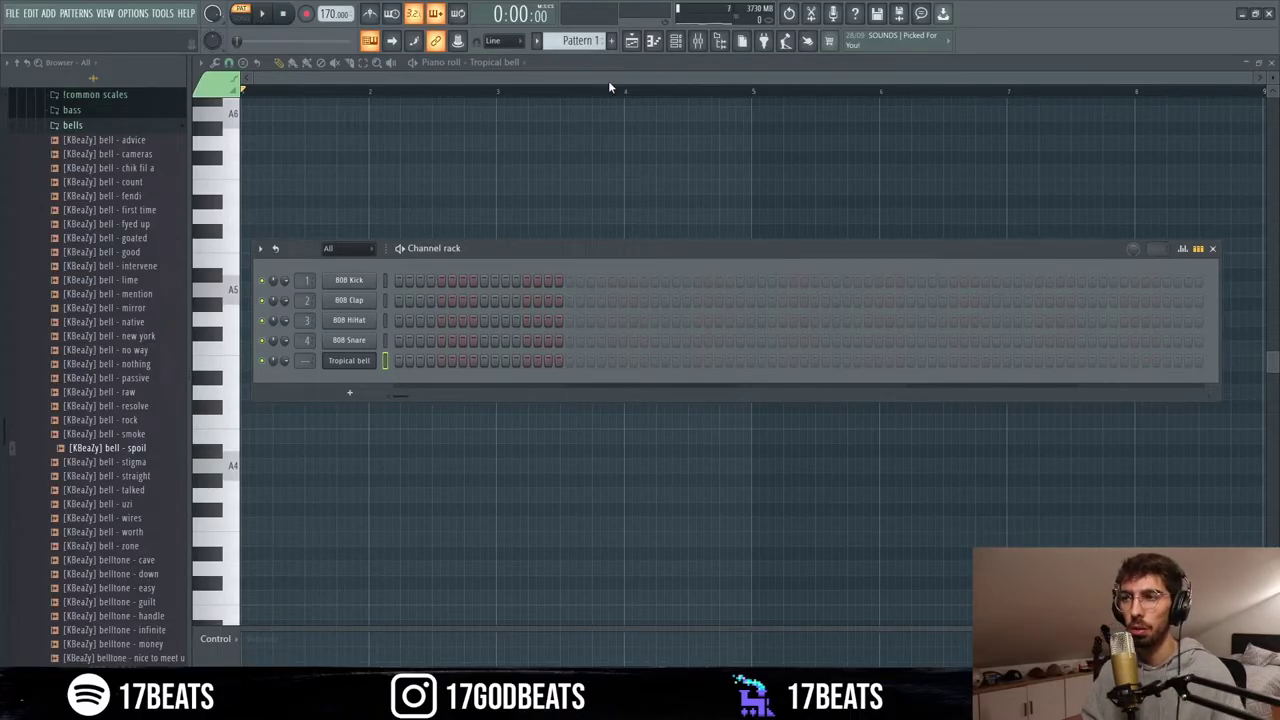
- Hide the channel rack in the new Tropical bell project and set the tempo to 170 BPM
{"action": "key", "text": "F6"}
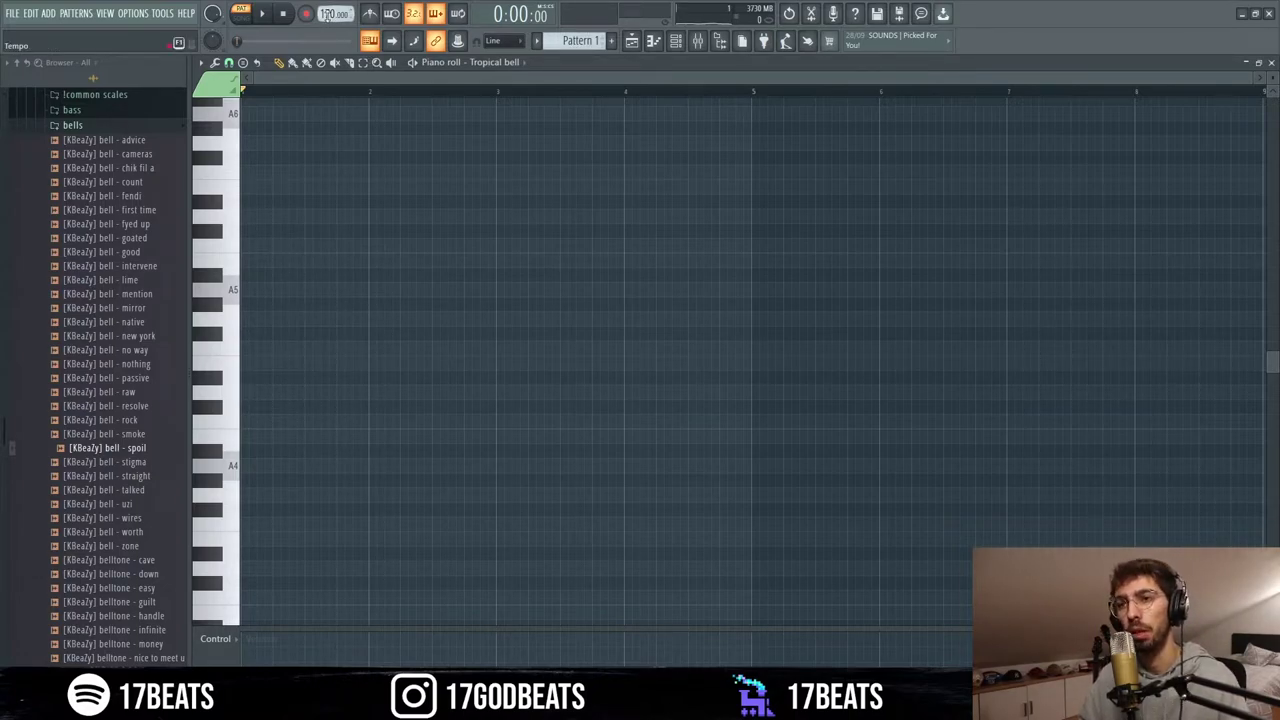
{"action": "type", "text": "170"}
{"action": "key", "text": "Return"}
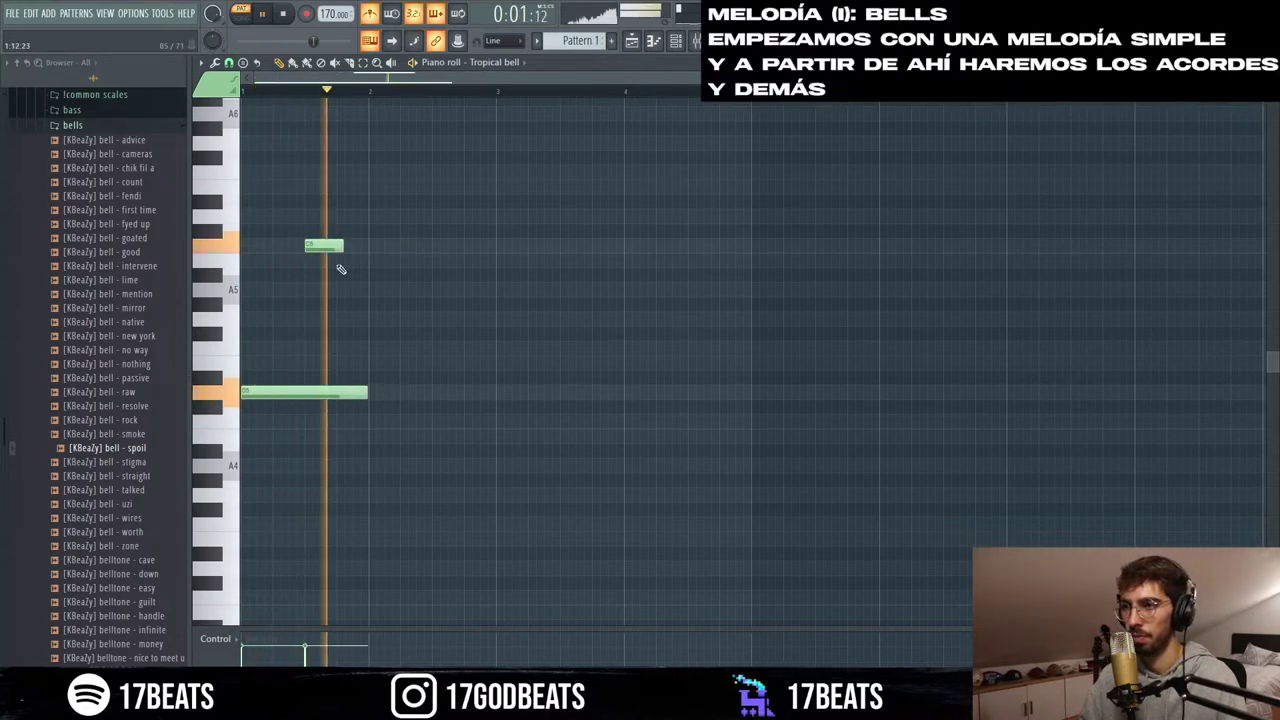
- Add descending B5 and A5 notes at the end of bar 1 and a D5 stretched across bar 2
{"action": "left_click", "coordinate": [344, 261]}
{"action": "left_click_drag", "start_coordinate": [344, 261], "coordinate": [328, 261]}
{"action": "key", "text": "space"}
{"action": "left_click", "coordinate": [343, 289]}
{"action": "key", "text": "space"}
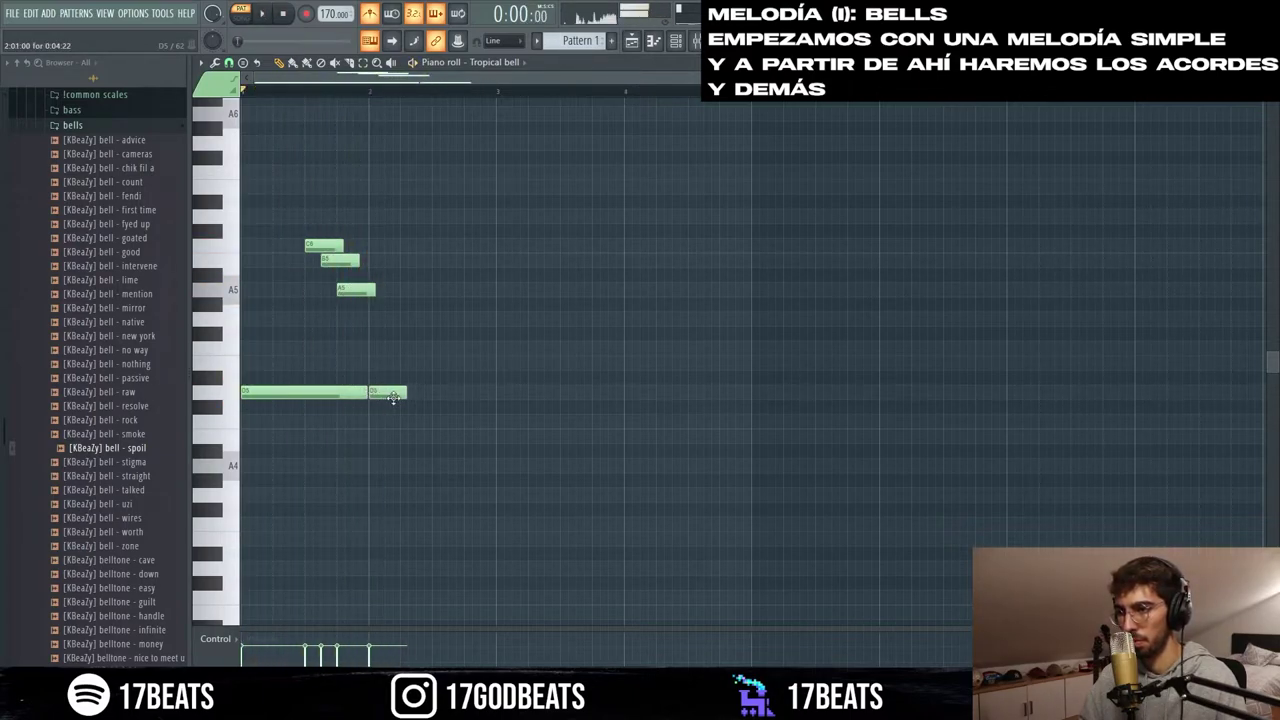
{"action": "key", "text": "space"}
{"action": "left_click_drag", "start_coordinate": [447, 399], "coordinate": [494, 399]}
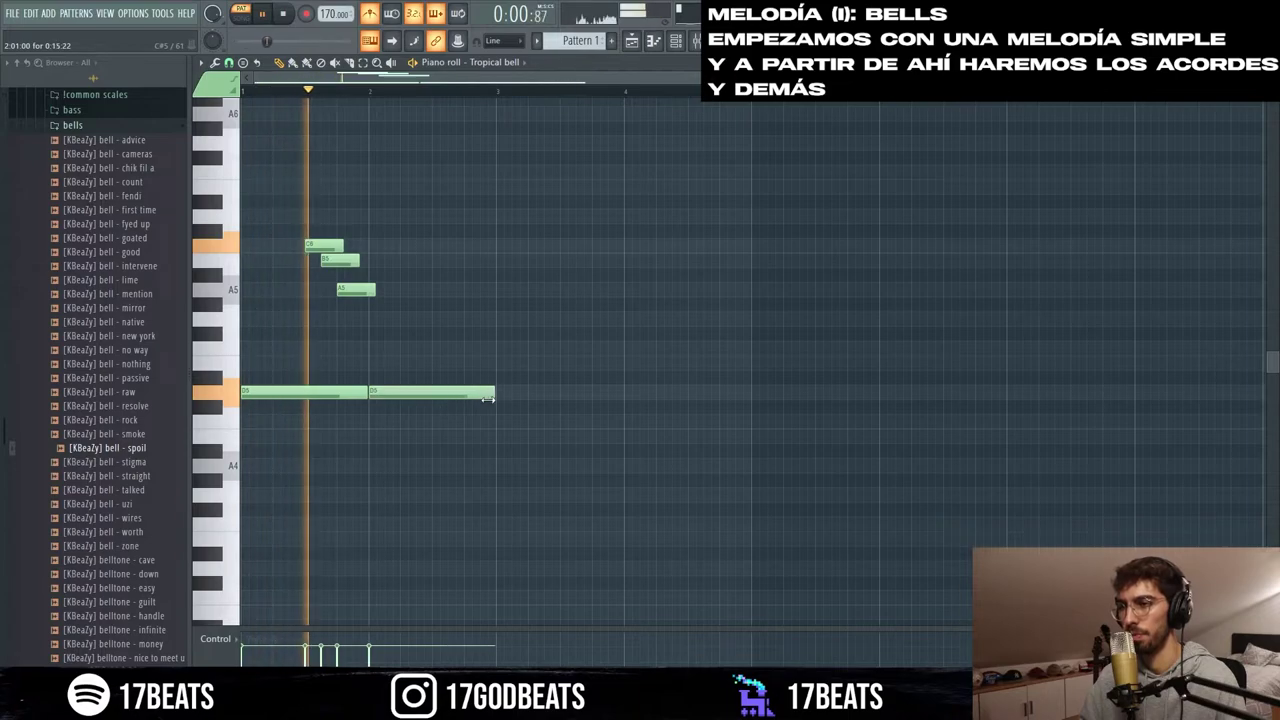
- Add a B5 and a shorter C6 note in the second half of bar 2, both ending at bar 3
{"action": "left_click", "coordinate": [436, 261]}
{"action": "key", "text": "space"}
{"action": "left_click_drag", "start_coordinate": [557, 261], "coordinate": [502, 247]}
{"action": "left_click", "coordinate": [497, 247]}
{"action": "key", "text": "space"}
{"action": "left_click", "coordinate": [504, 261]}
{"action": "right_click", "coordinate": [506, 262]}
- Place an A4 across bar 3, an E5 over the bar's second half and a short F5 near its end
{"action": "left_click", "coordinate": [505, 465]}
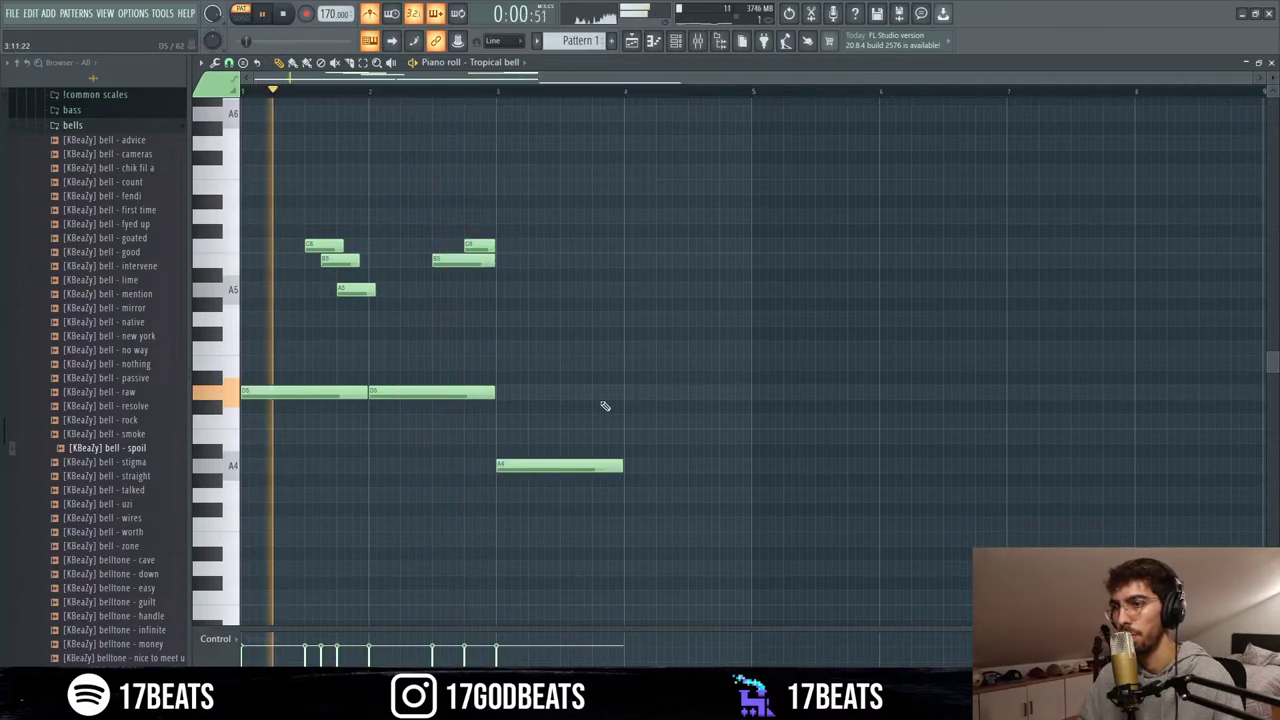
{"action": "left_click", "coordinate": [562, 364]}
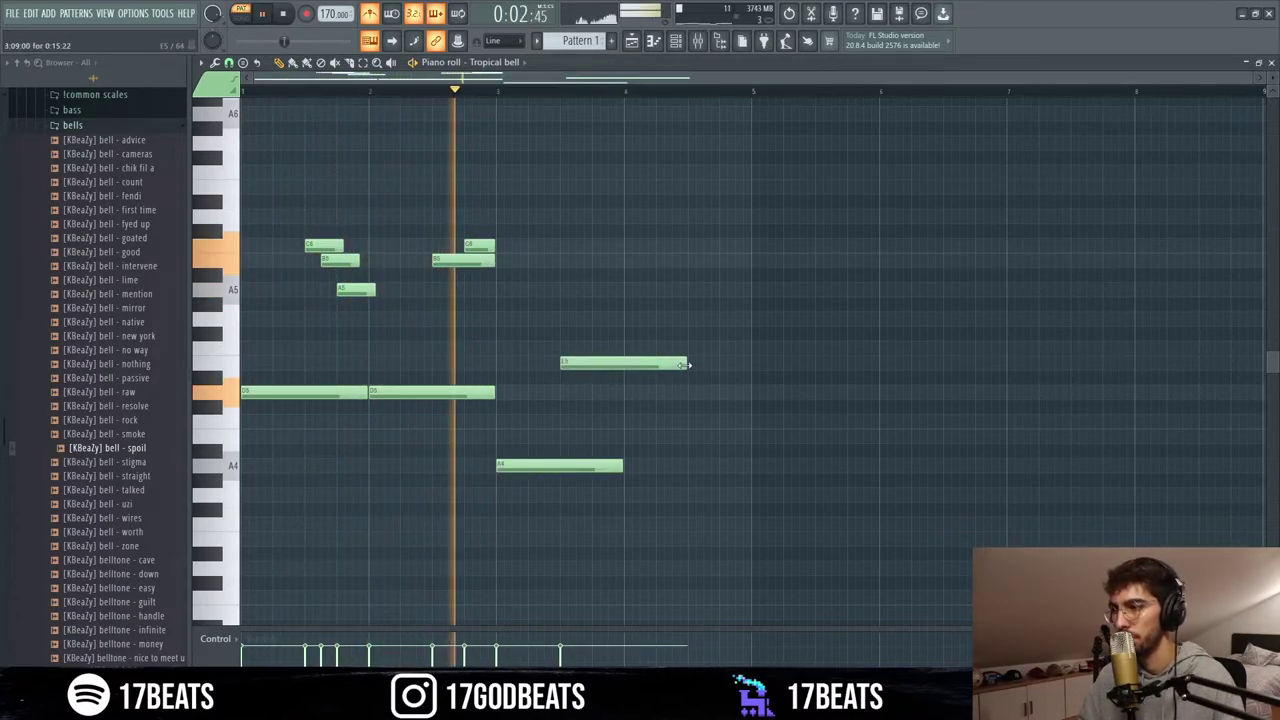
{"action": "left_click_drag", "start_coordinate": [685, 363], "coordinate": [621, 363]}
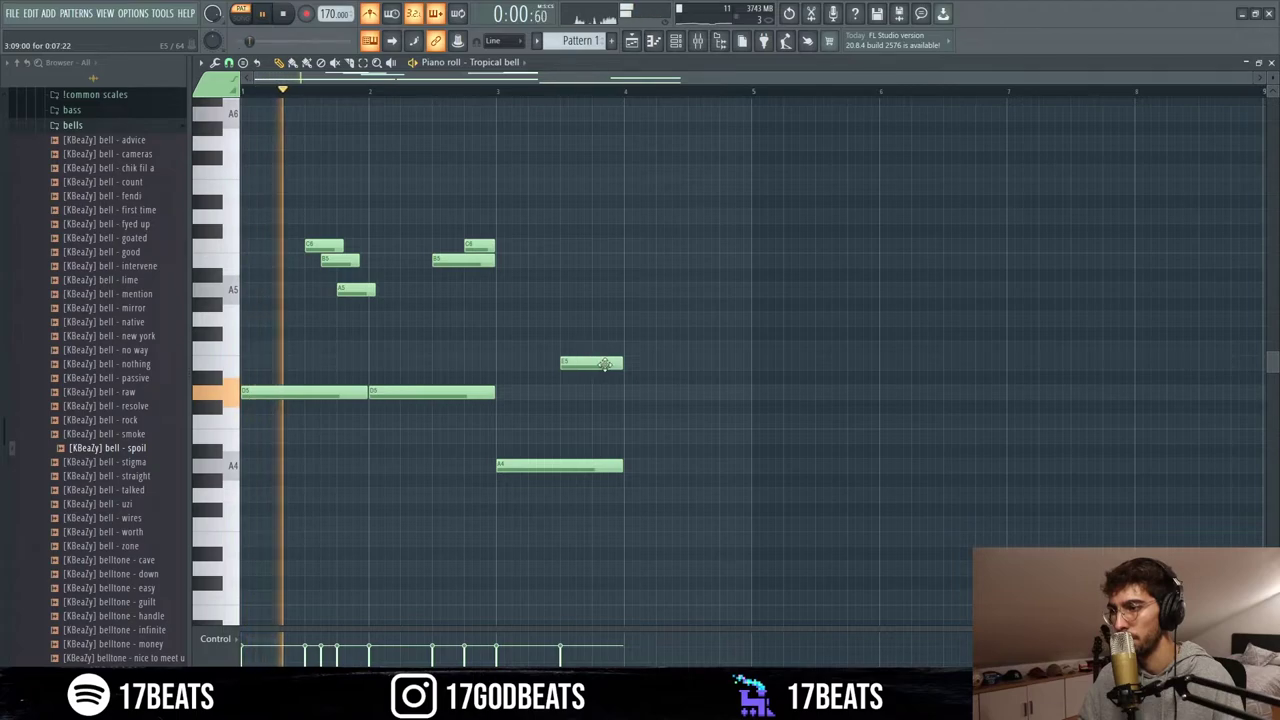
{"action": "left_click", "coordinate": [598, 349]}
{"action": "left_click_drag", "start_coordinate": [654, 350], "coordinate": [622, 349]}
- Set the long notes in bars 3 and 4 to C5, move the short F5 to A5 and add a D6 at the end of bar 4
{"action": "left_click", "coordinate": [630, 434]}
{"action": "left_click_drag", "start_coordinate": [560, 465], "coordinate": [630, 421]}
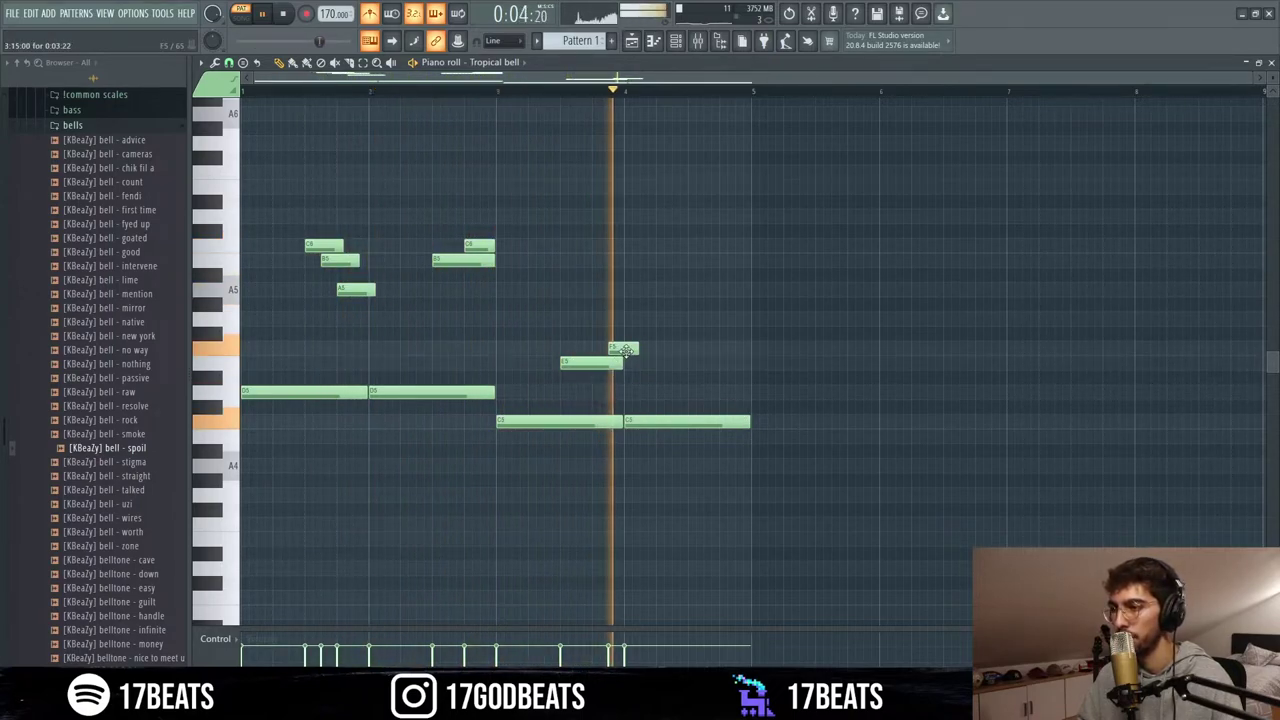
{"action": "left_click_drag", "start_coordinate": [622, 349], "coordinate": [606, 289]}
{"action": "left_click", "coordinate": [731, 217]}
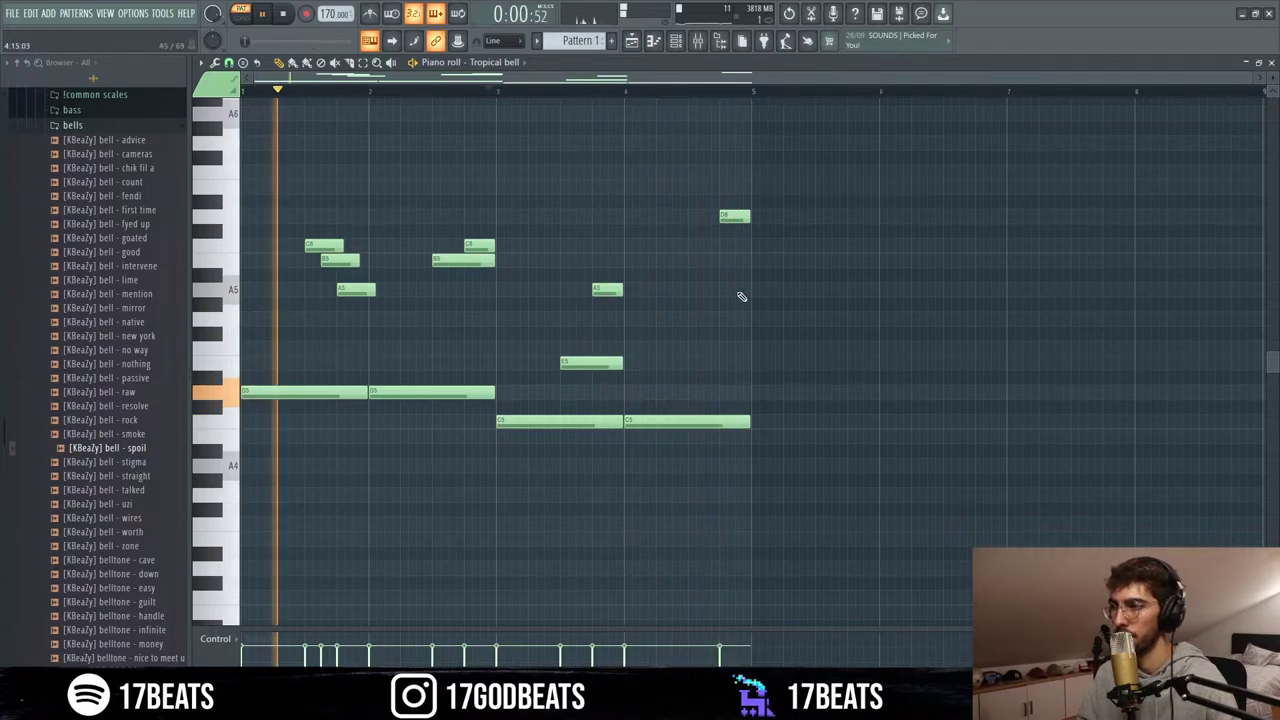
{"action": "key", "text": "space"}
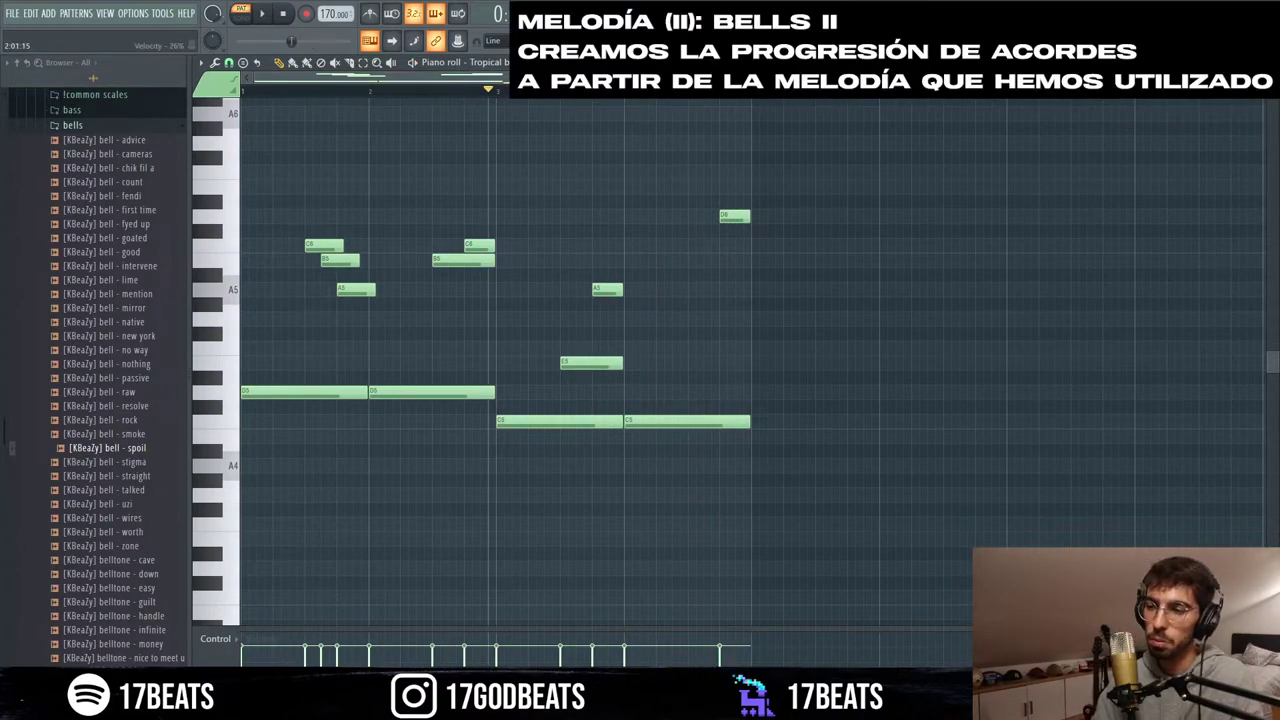
- Undo the extra A5 and E5 notes tried alongside the melody in bars 1 to 3
{"action": "scroll", "coordinate": [477, 594], "scroll_direction": "down", "scroll_amount": 4}
{"action": "scroll", "coordinate": [340, 415], "scroll_direction": "up", "scroll_amount": 2}
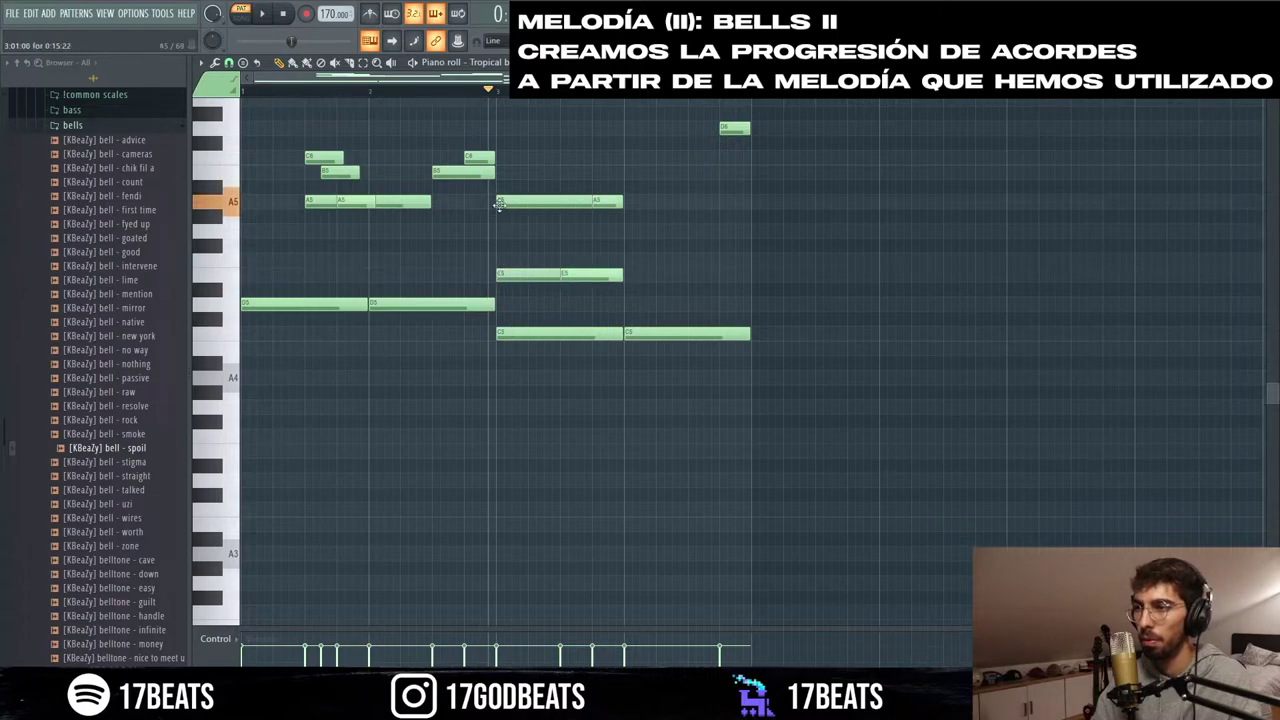
{"action": "key", "text": "ctrl+z"}
{"action": "key", "text": "space"}
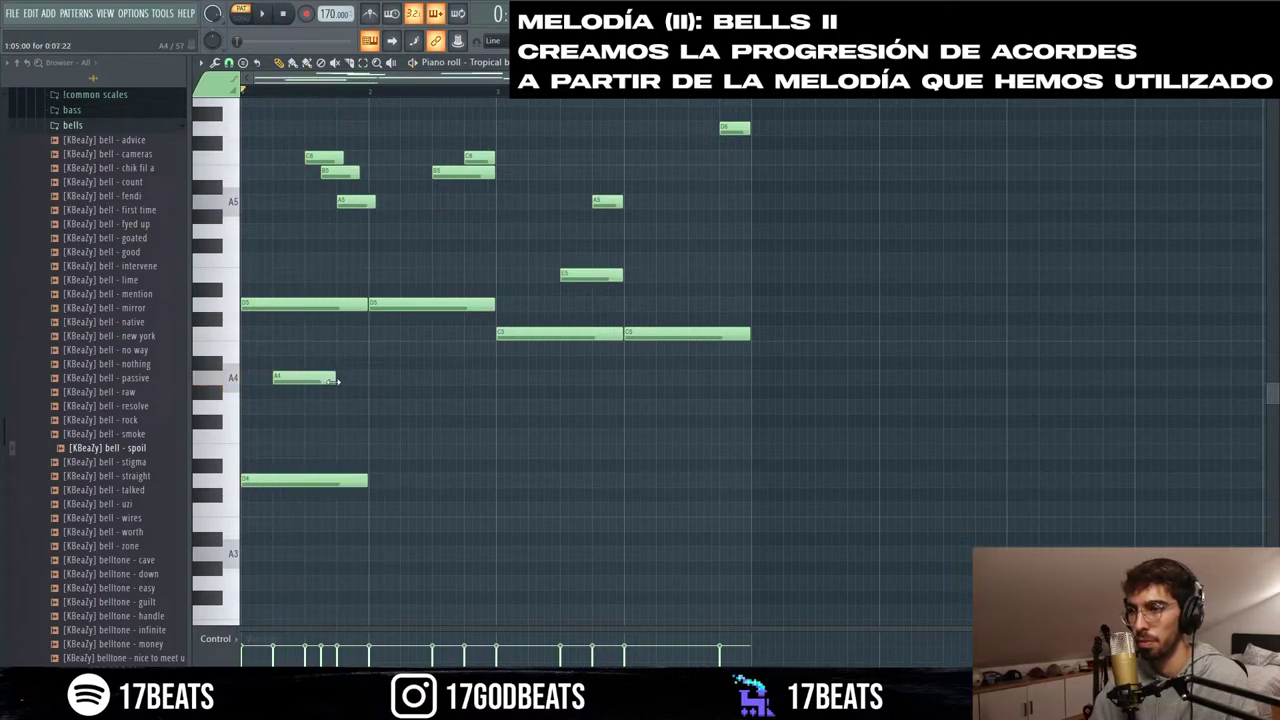
- Fill bars 1 and 2 with D4, A4 and C5 chord notes and start the bar 3 chord with C4 and E4
{"action": "key", "text": "space"}
{"action": "left_click", "coordinate": [314, 334]}
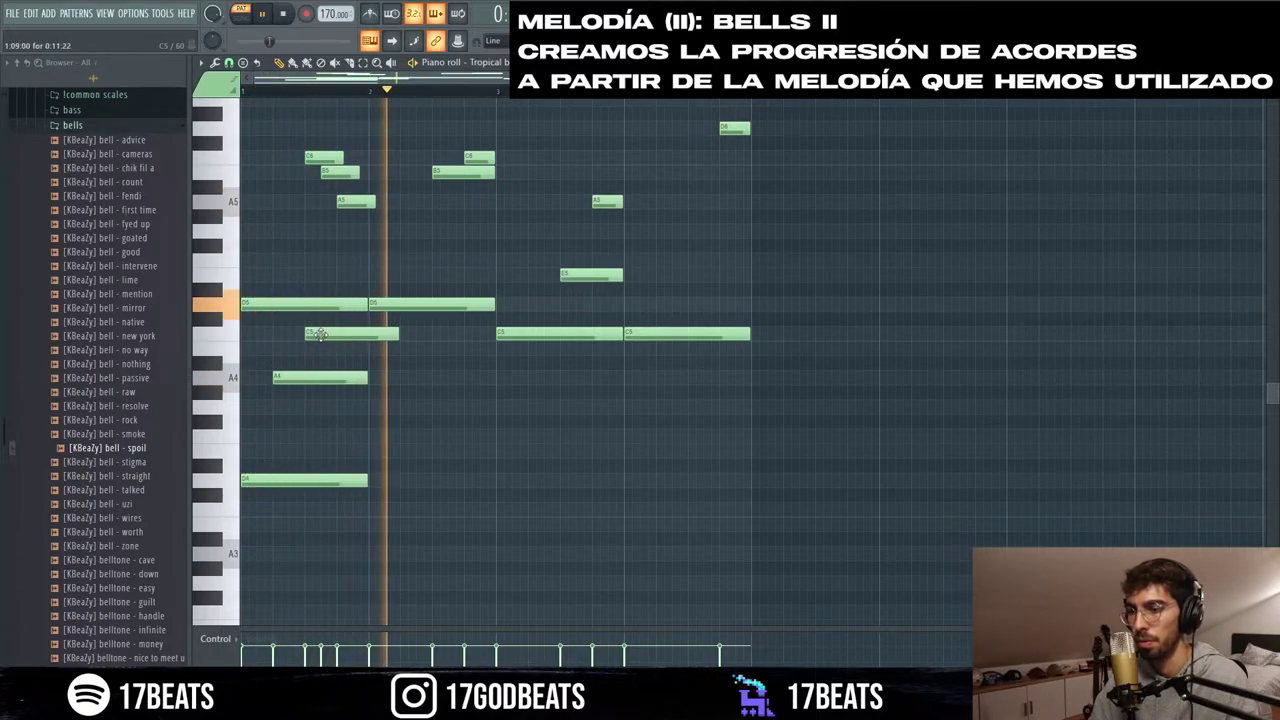
{"action": "key", "text": "space"}
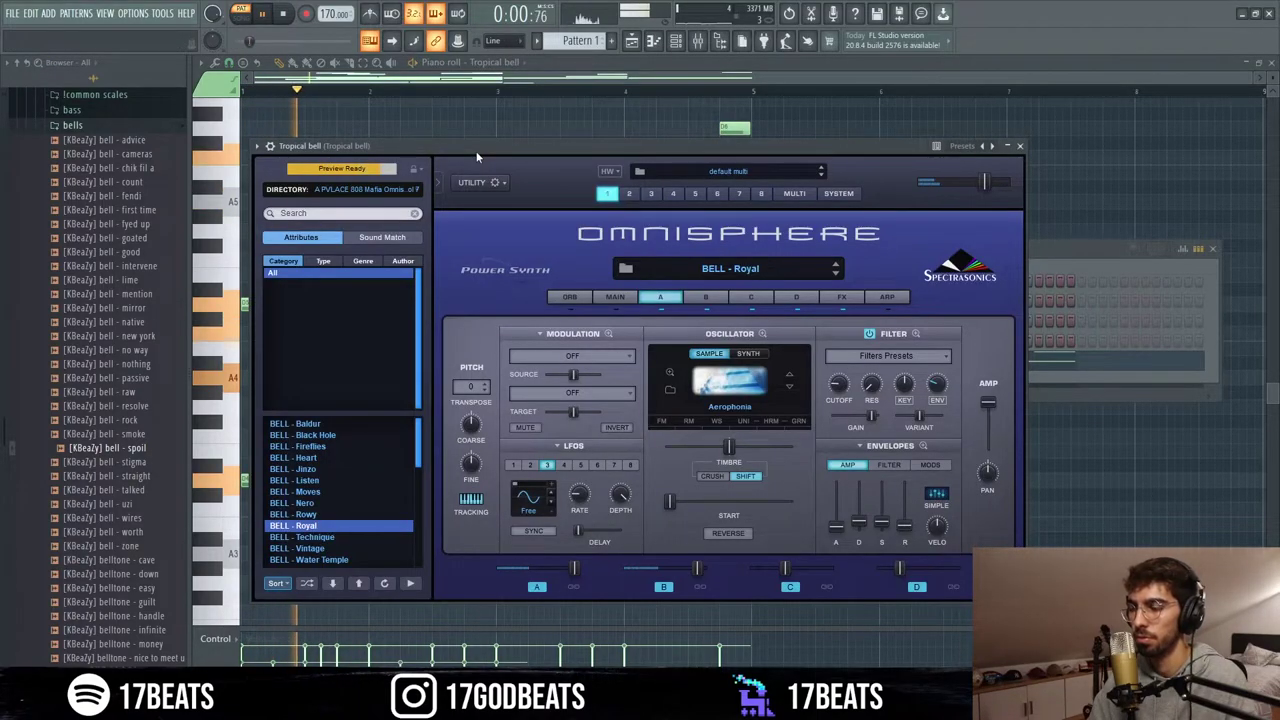
{"action": "key", "text": "space"}
{"action": "left_click", "coordinate": [523, 455]}
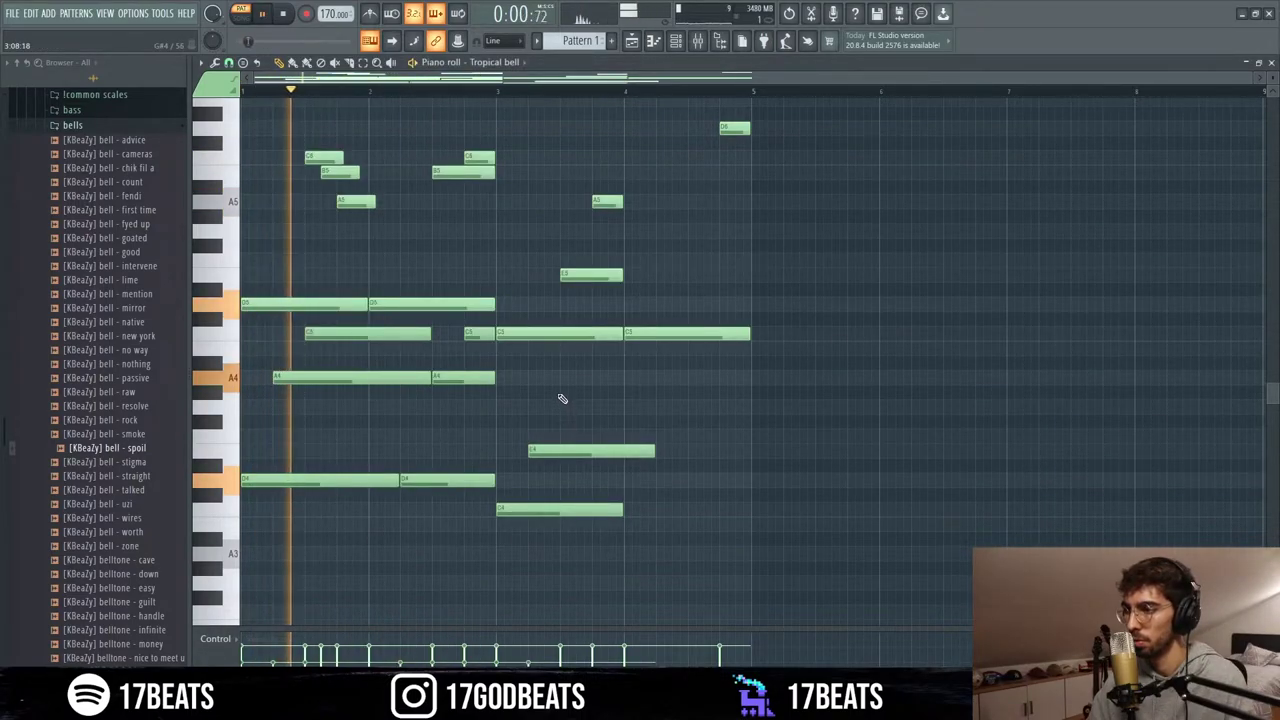
- Complete the last chord with an A4 across bar 4 and shorter E4 and C4 notes ending at bar 5
{"action": "left_click", "coordinate": [615, 379]}
{"action": "left_click_drag", "start_coordinate": [615, 379], "coordinate": [683, 377]}
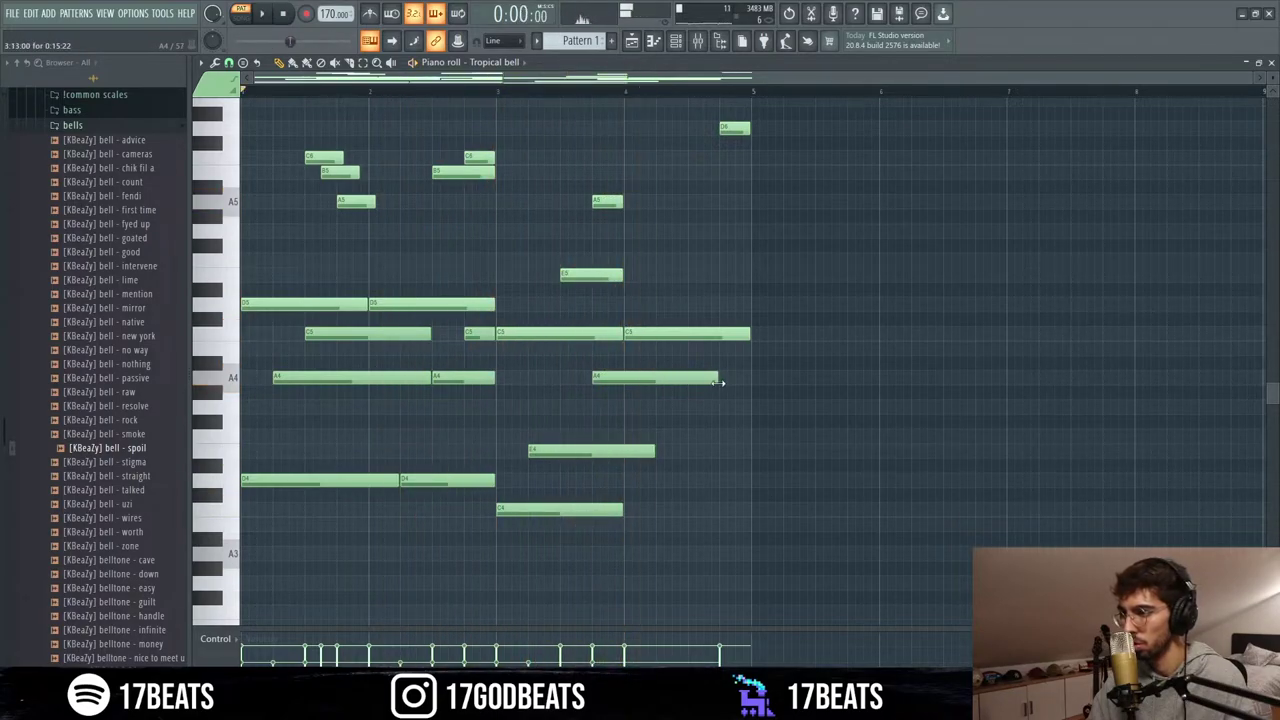
{"action": "key", "text": "ctrl+b"}
{"action": "left_click_drag", "start_coordinate": [812, 453], "coordinate": [750, 452]}
{"action": "left_click", "coordinate": [718, 511]}
- Try doubling the low D4 and C4 chord notes an octave down with D3 and C3 bass notes
{"action": "left_click_drag", "start_coordinate": [718, 511], "coordinate": [450, 470]}
{"action": "scroll", "coordinate": [674, 420], "scroll_direction": "down", "scroll_amount": 3}
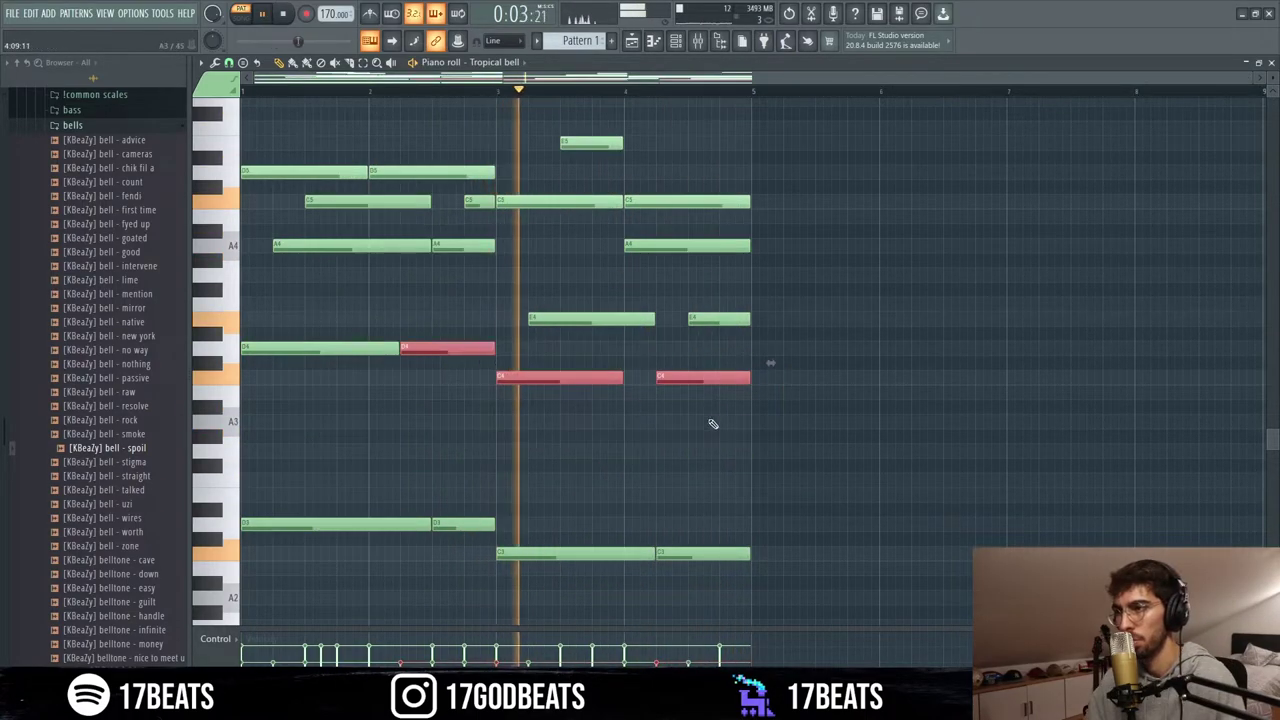
{"action": "scroll", "coordinate": [749, 428], "scroll_direction": "up", "scroll_amount": 2}
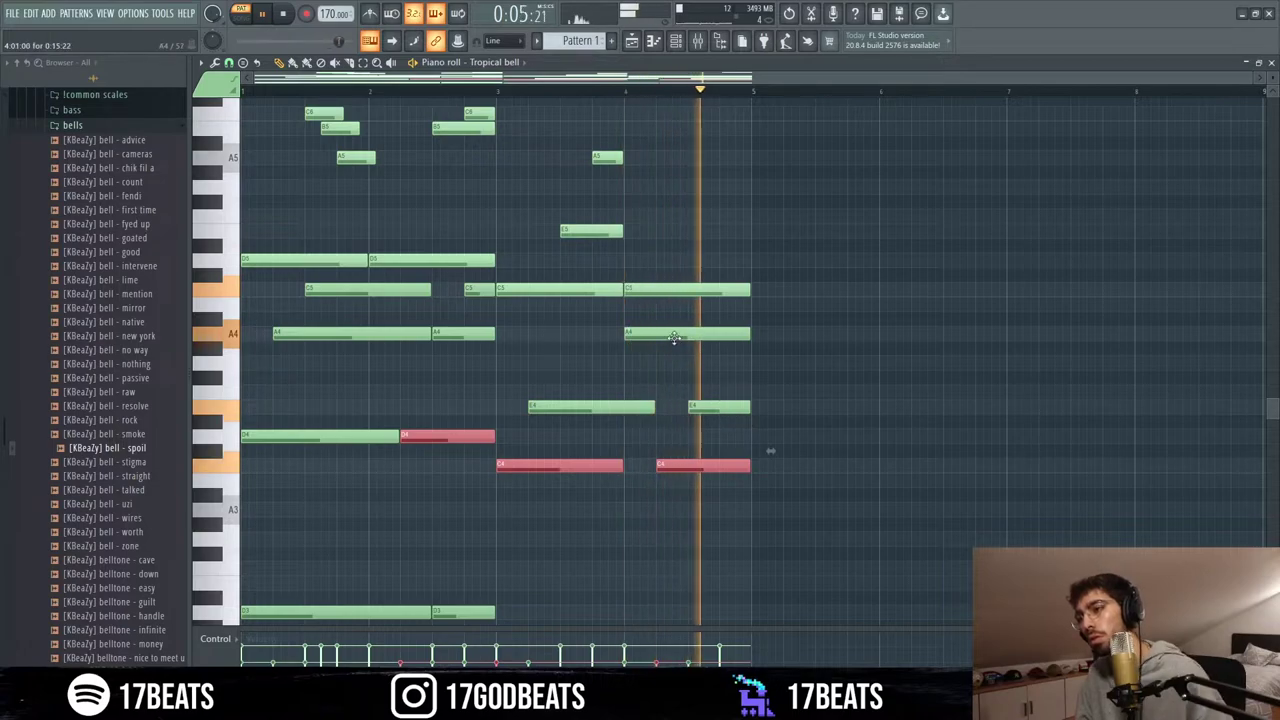
- Add a very short B5 grace note just before the first C6 in bar 1 and repeat the four bars through bar 8
{"action": "left_click", "coordinate": [229, 64]}
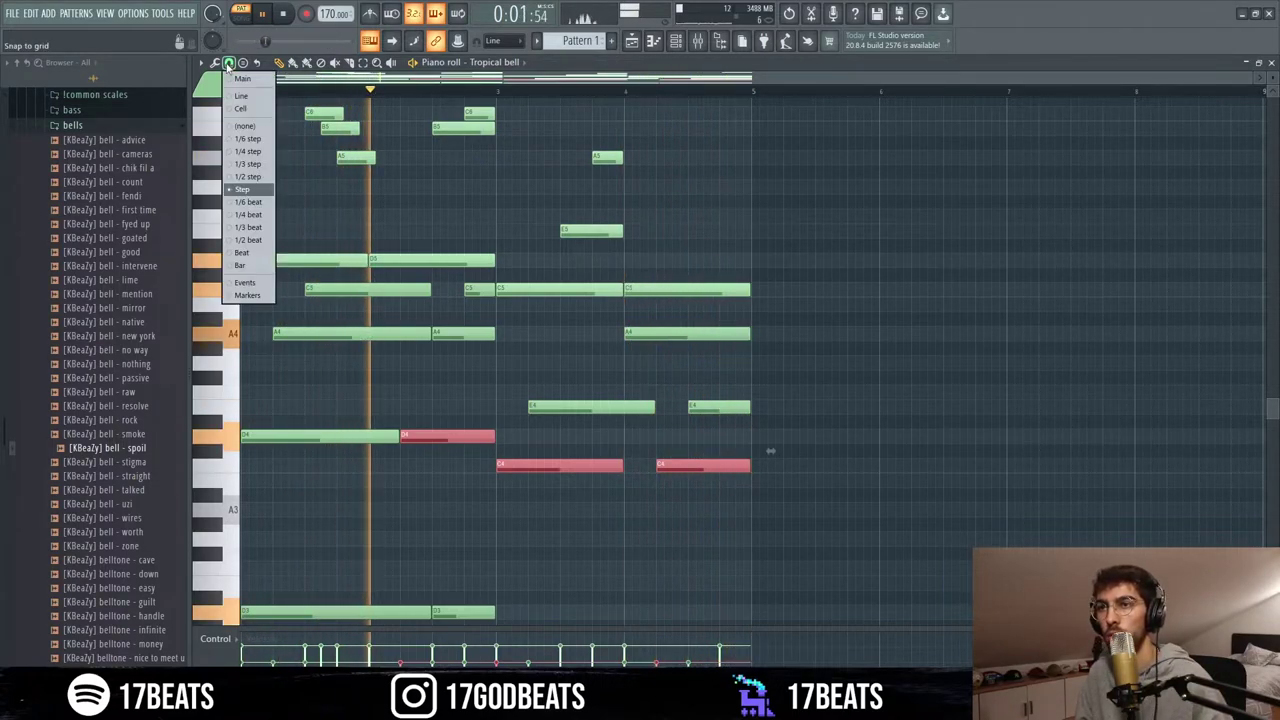
{"action": "left_click", "coordinate": [660, 289]}
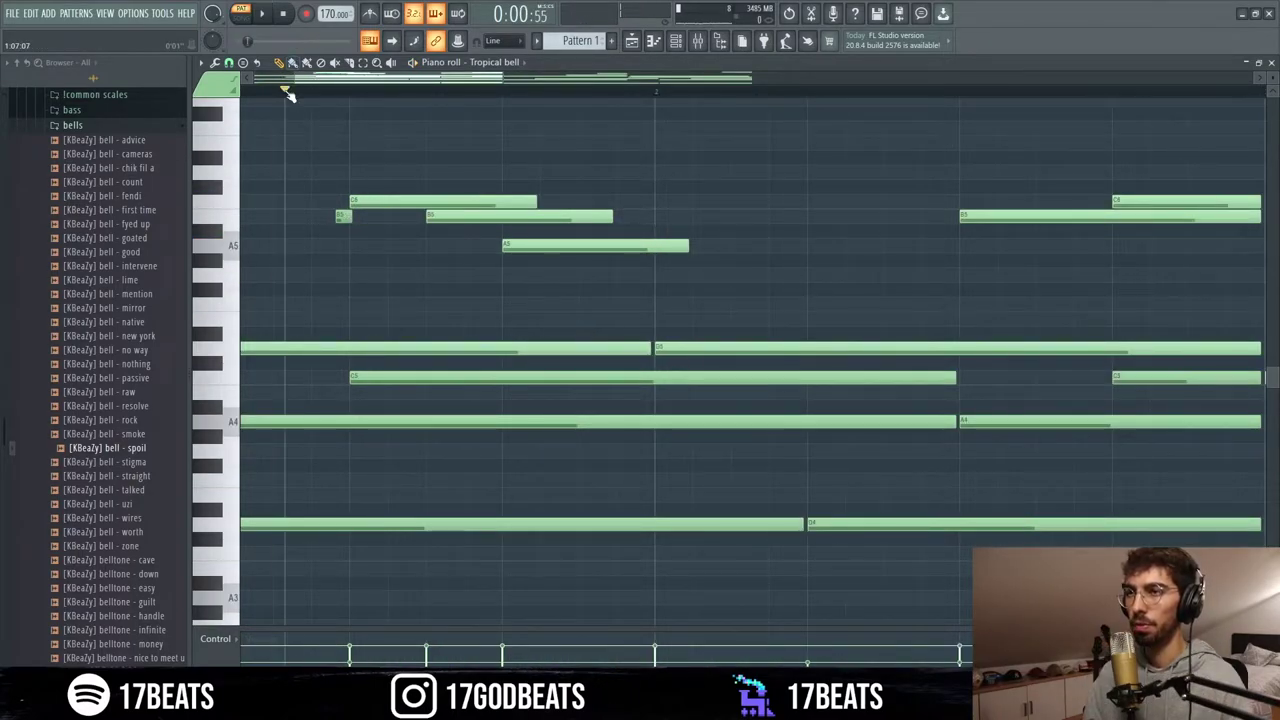
{"action": "left_click", "coordinate": [286, 91]}
{"action": "left_click", "coordinate": [413, 216]}
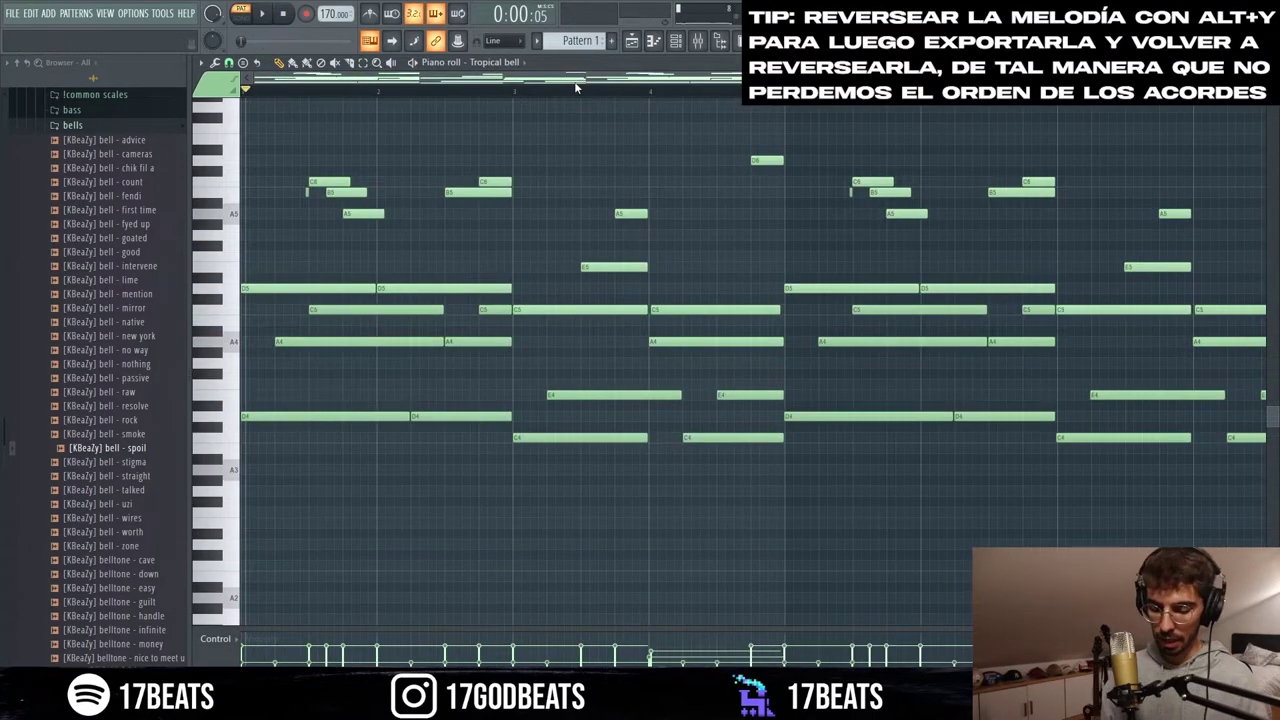
- Flip the whole bell score horizontally with the score flipper and play the reversed melody
{"action": "key", "text": "alt+y"}
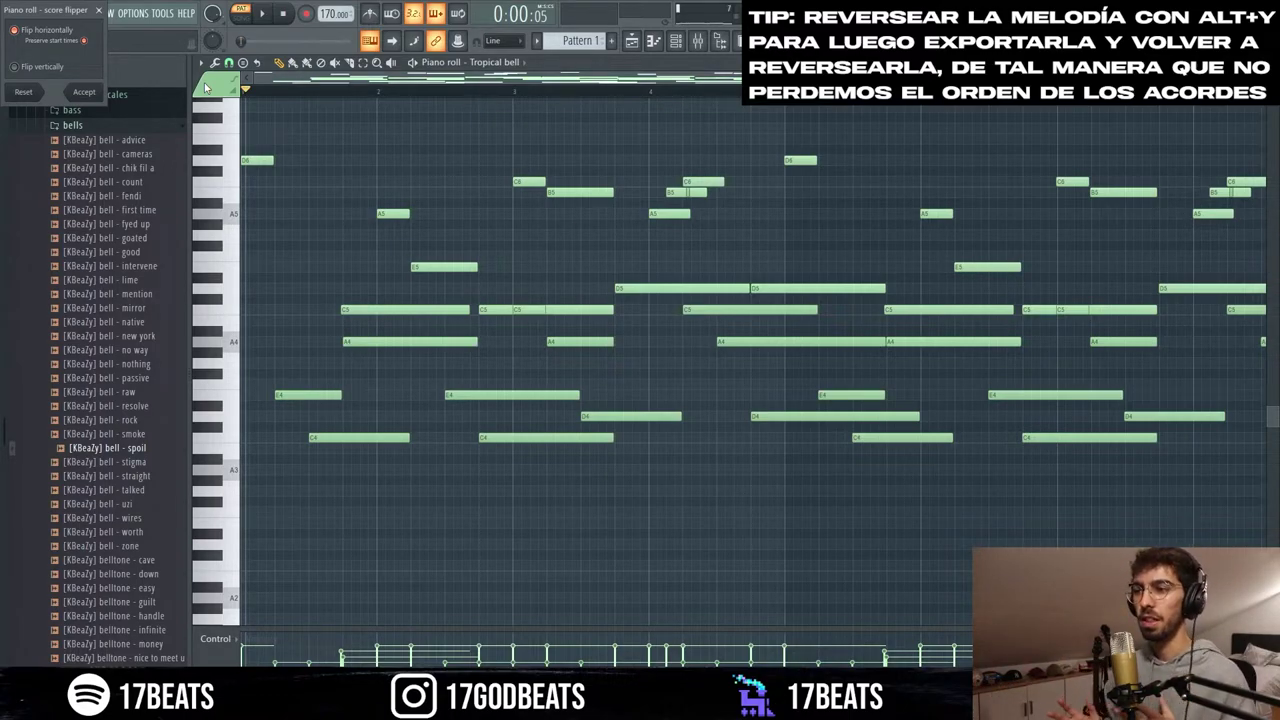
{"action": "left_click", "coordinate": [84, 91]}
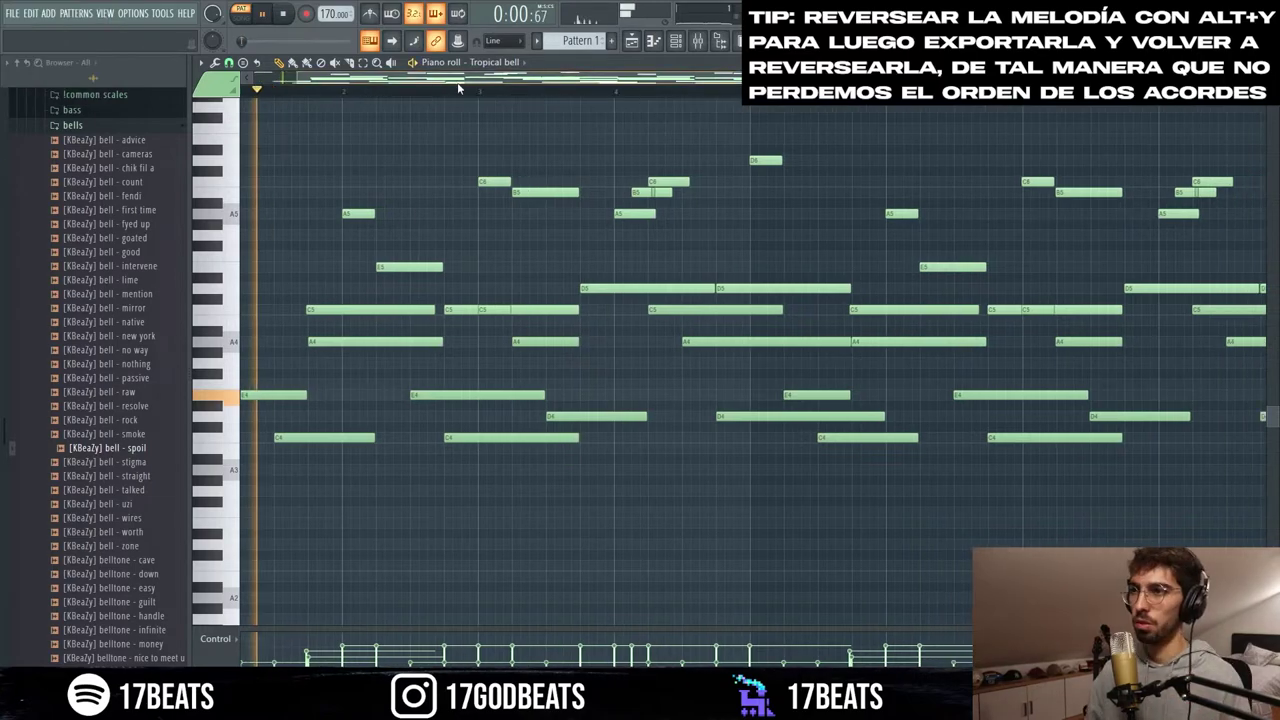
{"action": "key", "text": "space"}
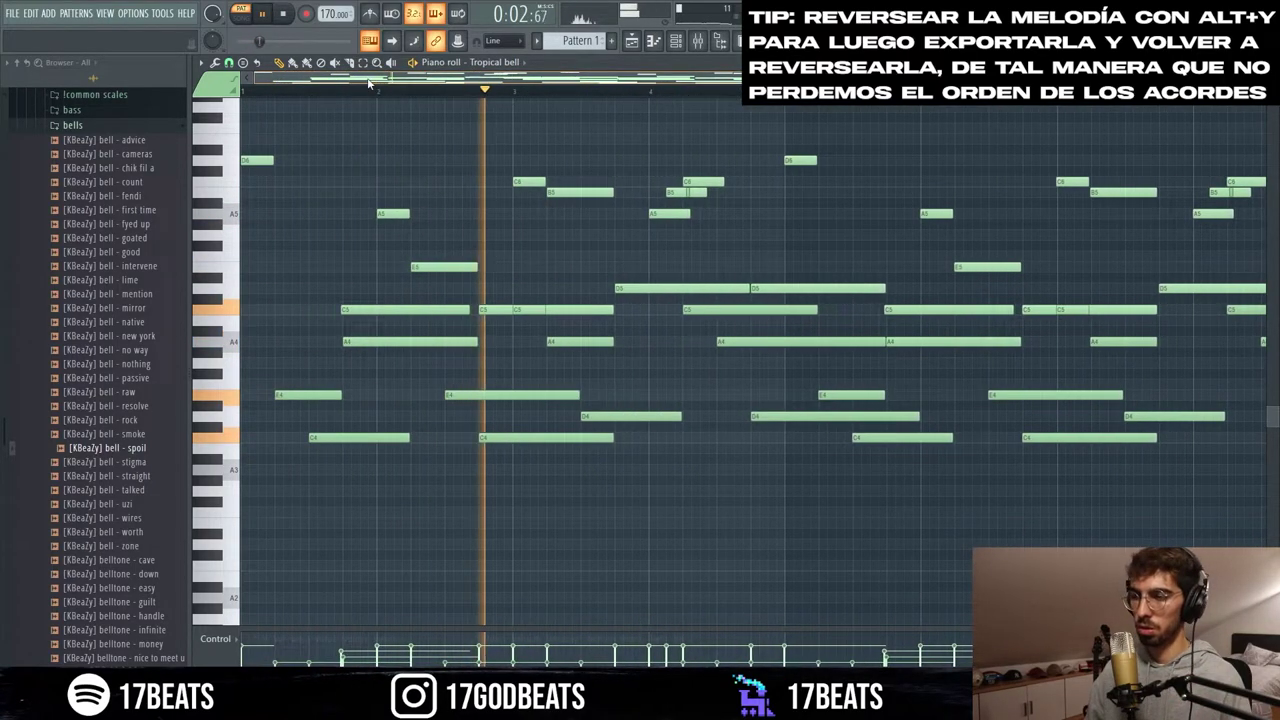
- Render the reversed pattern to the 16-bit stereo WAV Pattern 1_2.wav and place the audio on Track 1
{"action": "left_click", "coordinate": [537, 40]}
{"action": "left_click", "coordinate": [633, 258]}
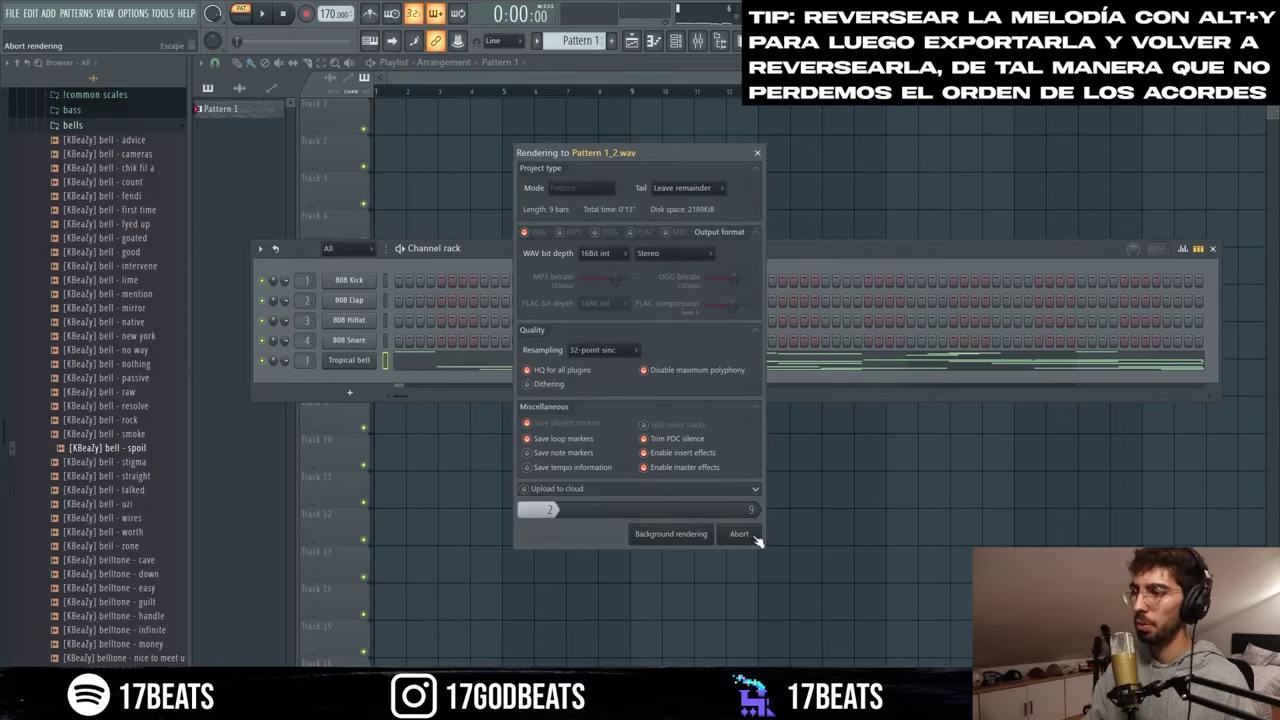
{"action": "left_click", "coordinate": [330, 114]}
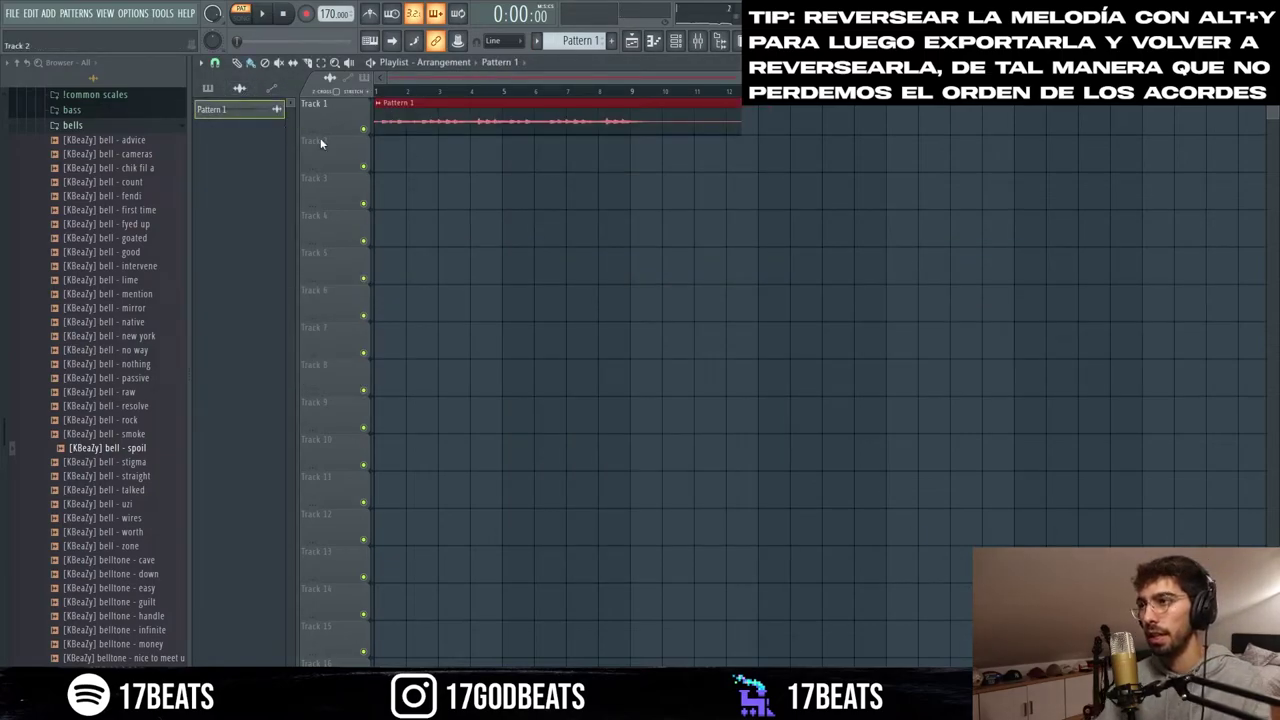
- Reverse the rendered audio clip on Track 1 in song mode and trim it to span bars 1 to 8
{"action": "left_click", "coordinate": [238, 18]}
{"action": "left_click", "coordinate": [478, 333]}
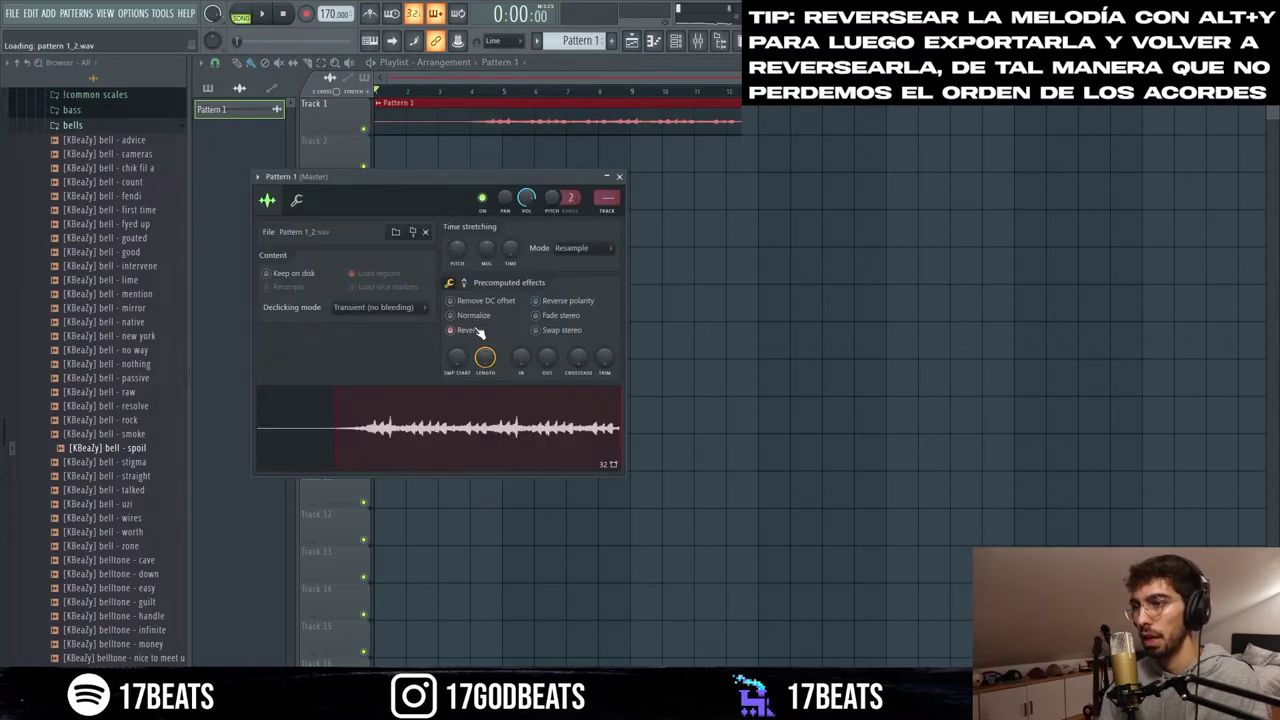
{"action": "left_click", "coordinate": [474, 92]}
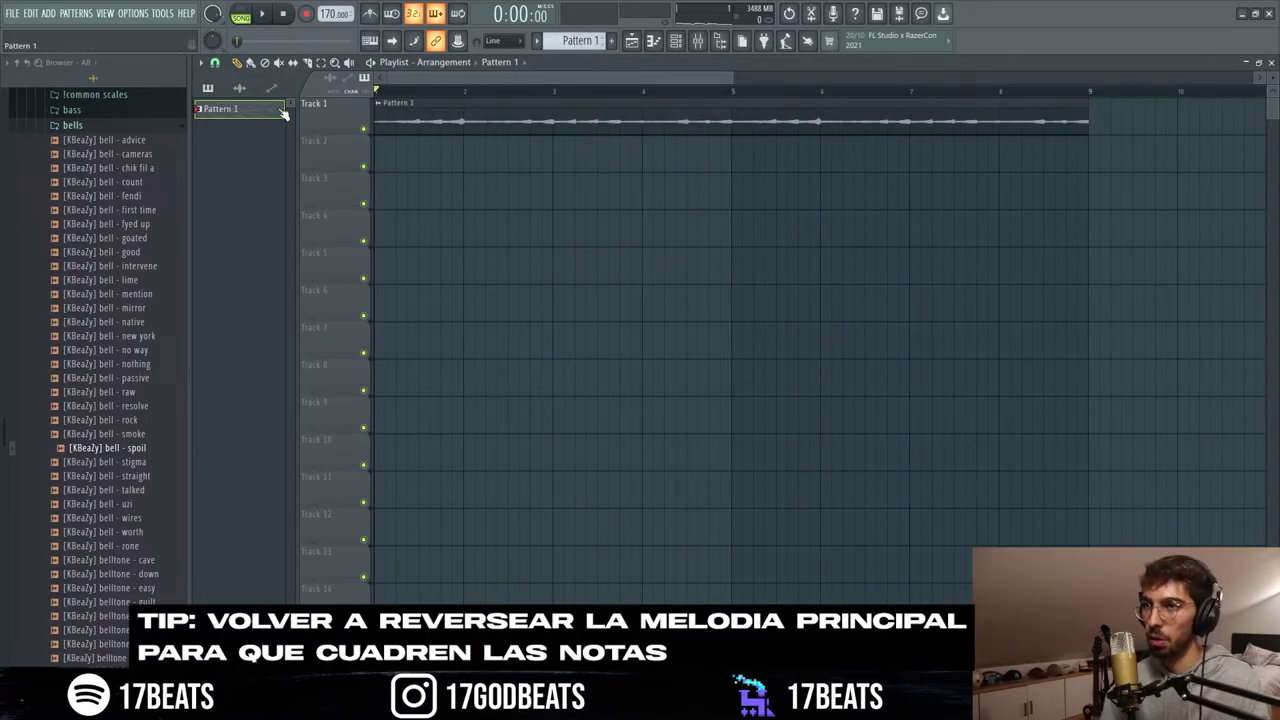
- Flip the Tropical bell score horizontally again to restore the melody's original note order
{"action": "key", "text": "F7"}
{"action": "key", "text": "alt+y"}
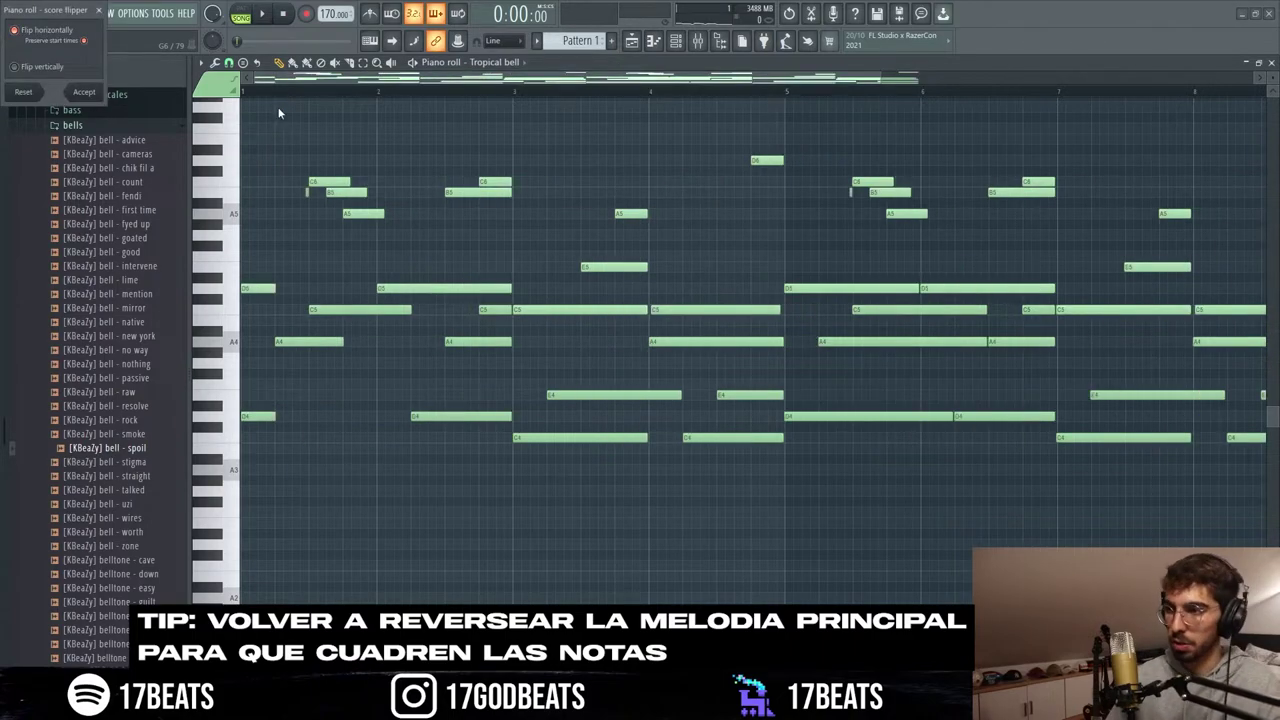
{"action": "left_click", "coordinate": [84, 91]}
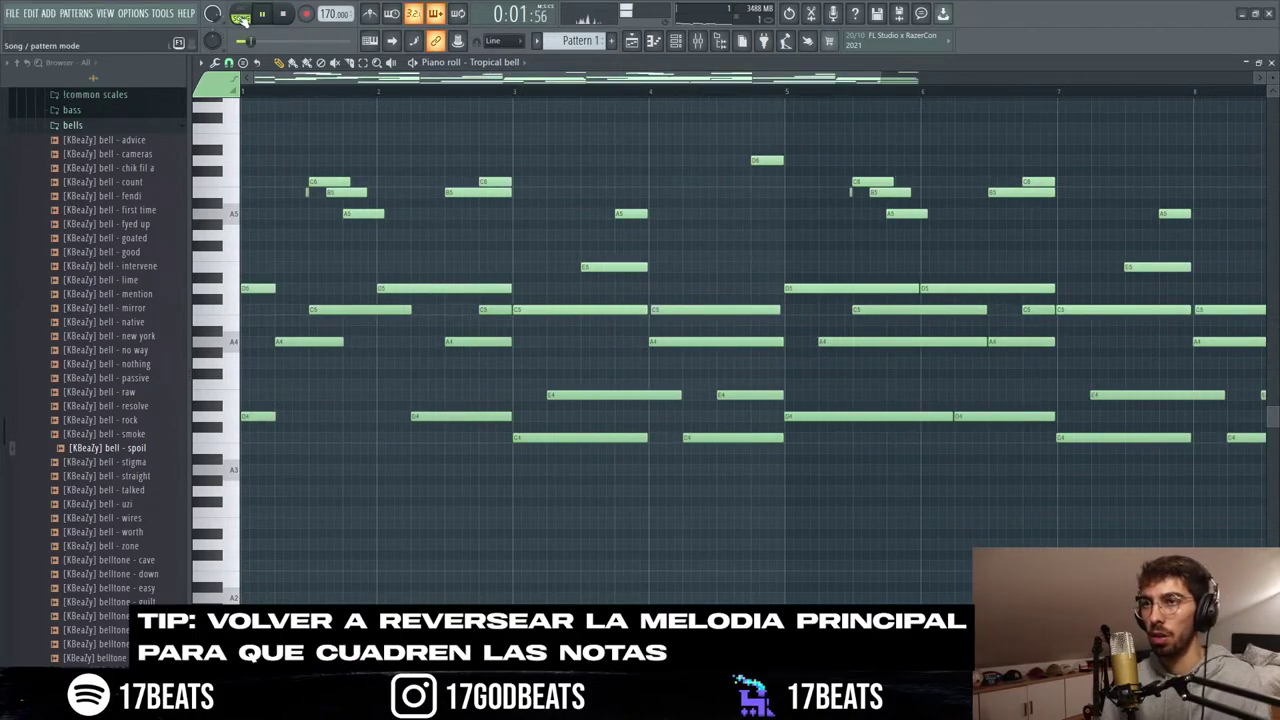
- Place Pattern 1 on Track 4 across bars 1 to 8 and play it together with the reversed audio
{"action": "key", "text": "F5"}
{"action": "key", "text": "space"}
{"action": "left_click_drag", "start_coordinate": [560, 230], "coordinate": [280, 233]}
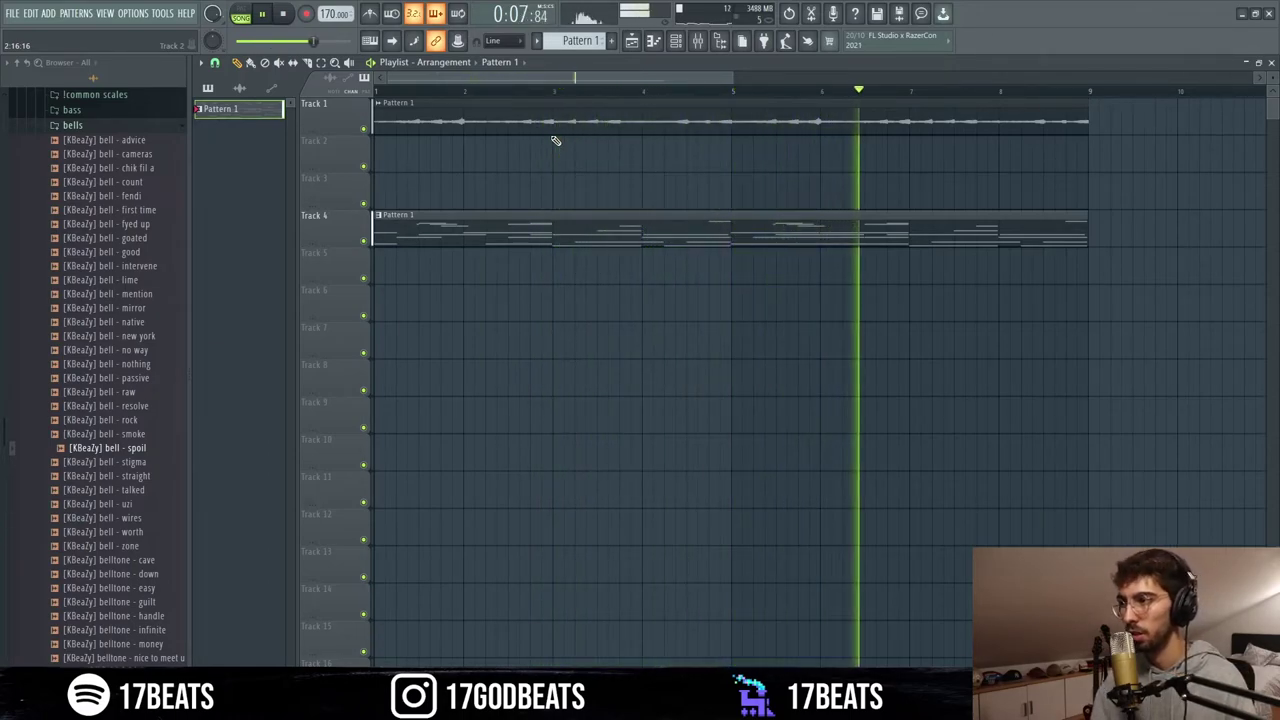
{"action": "key", "text": "space"}
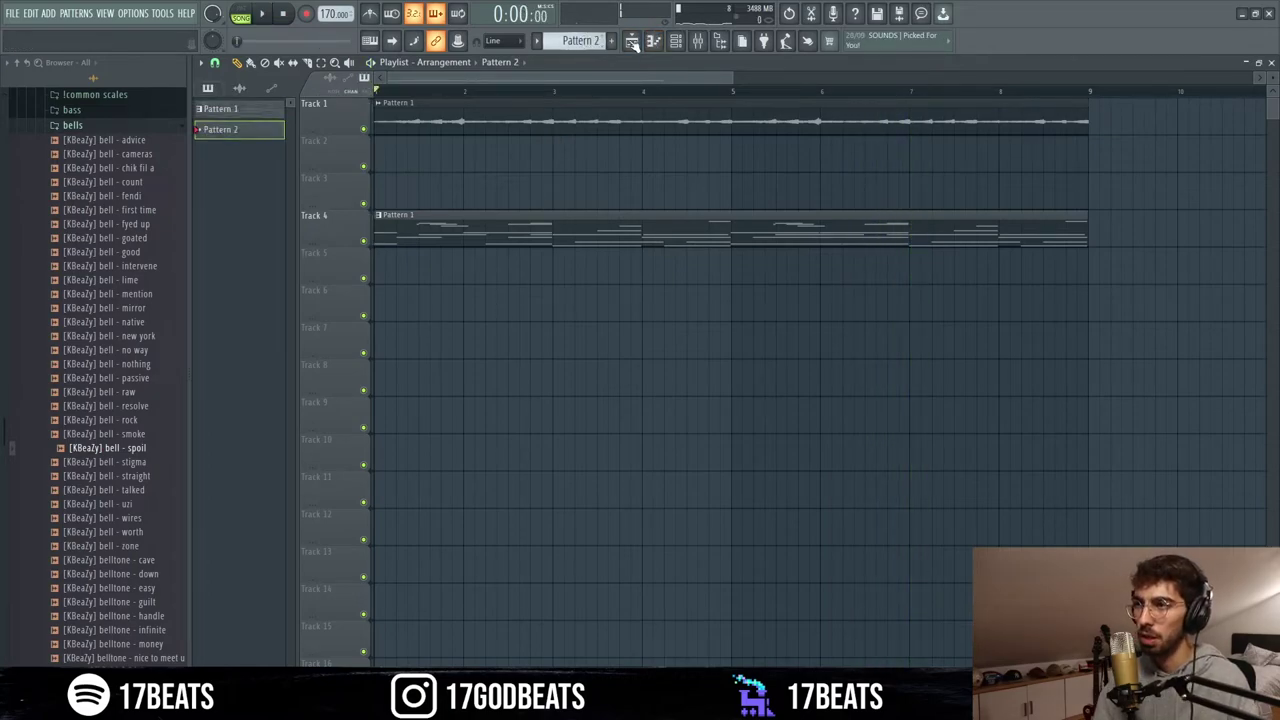
- Add a new Omnisphere instrument channel for the pluck in Pattern 2
{"action": "left_click", "coordinate": [696, 44]}
{"action": "left_click", "coordinate": [675, 40]}
{"action": "left_click", "coordinate": [330, 392]}
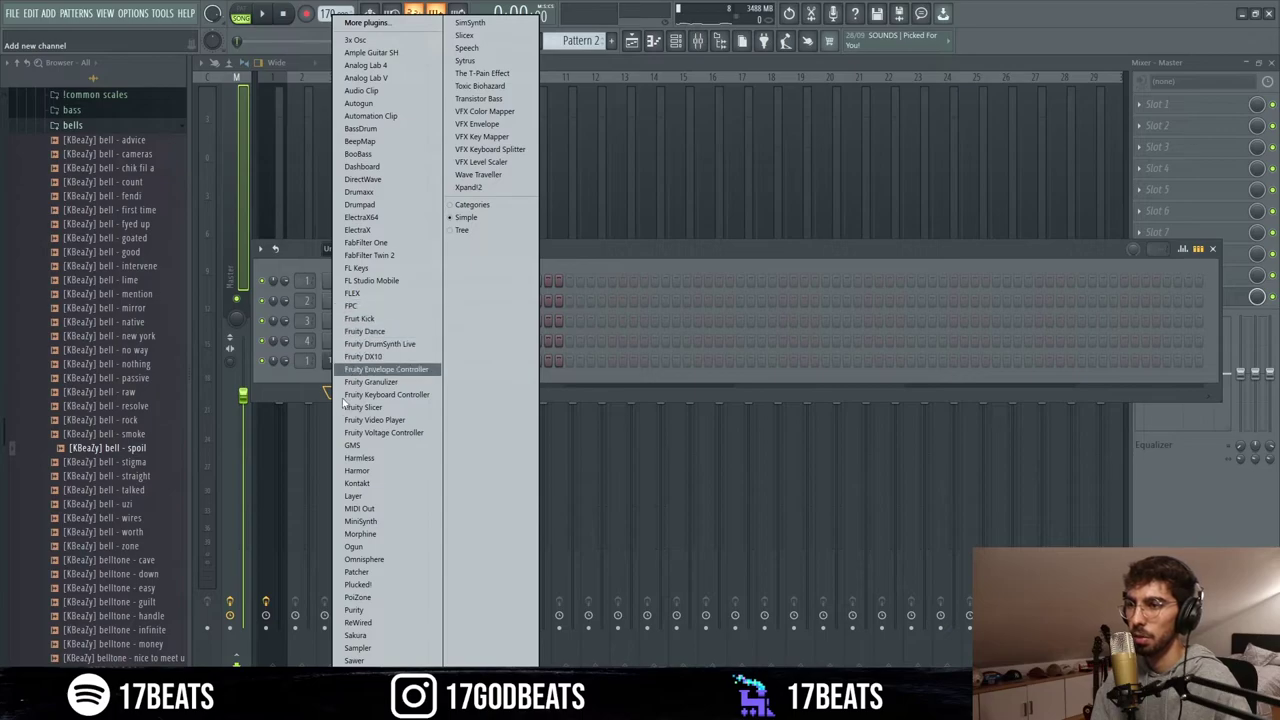
{"action": "left_click", "coordinate": [362, 560]}
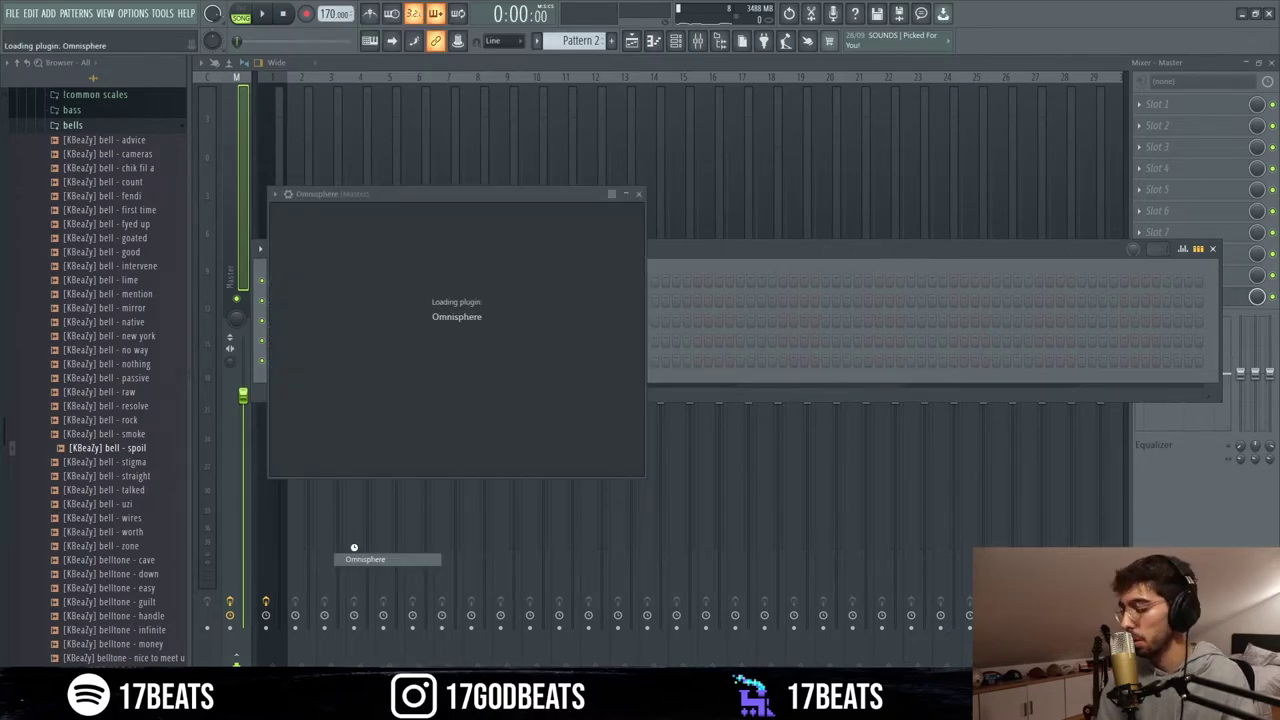
- Place short A4, B4, C5, E4, A4 and B4 pluck notes over bars 1 to 4 and duplicate the phrase into bars 5 to 8
{"action": "key", "text": "F7"}
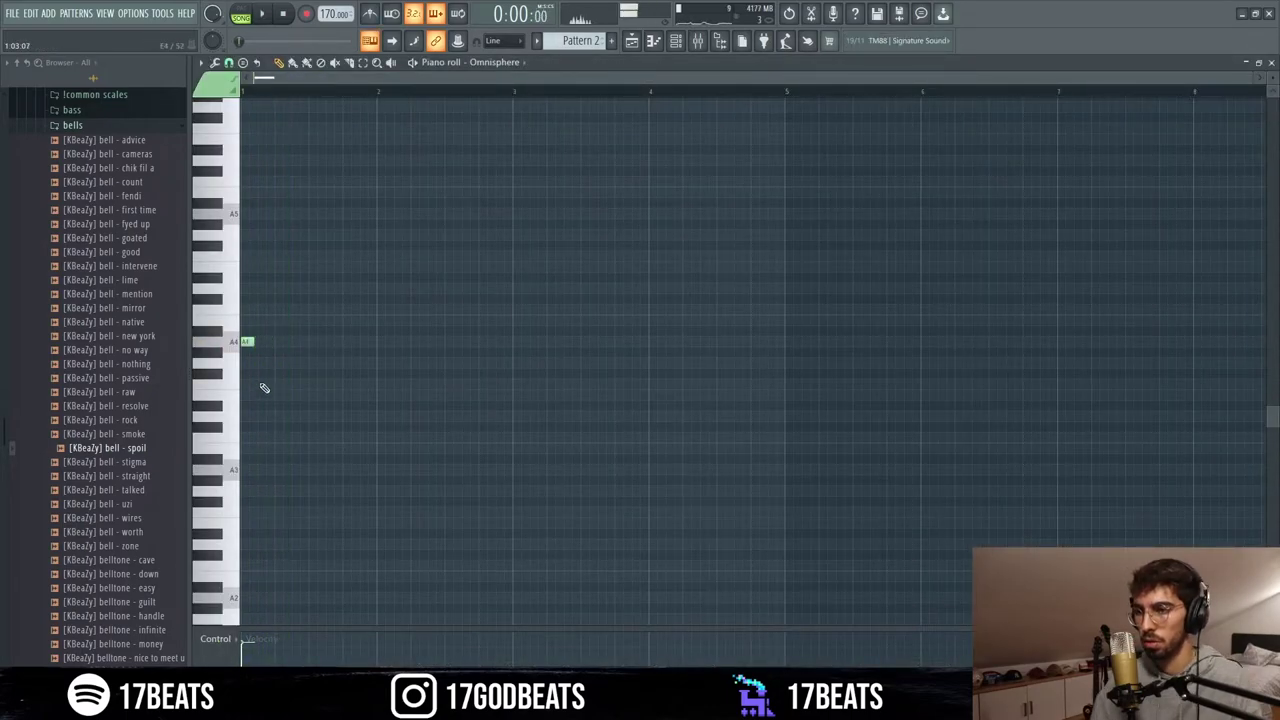
{"action": "left_click_drag", "start_coordinate": [250, 343], "coordinate": [349, 340]}
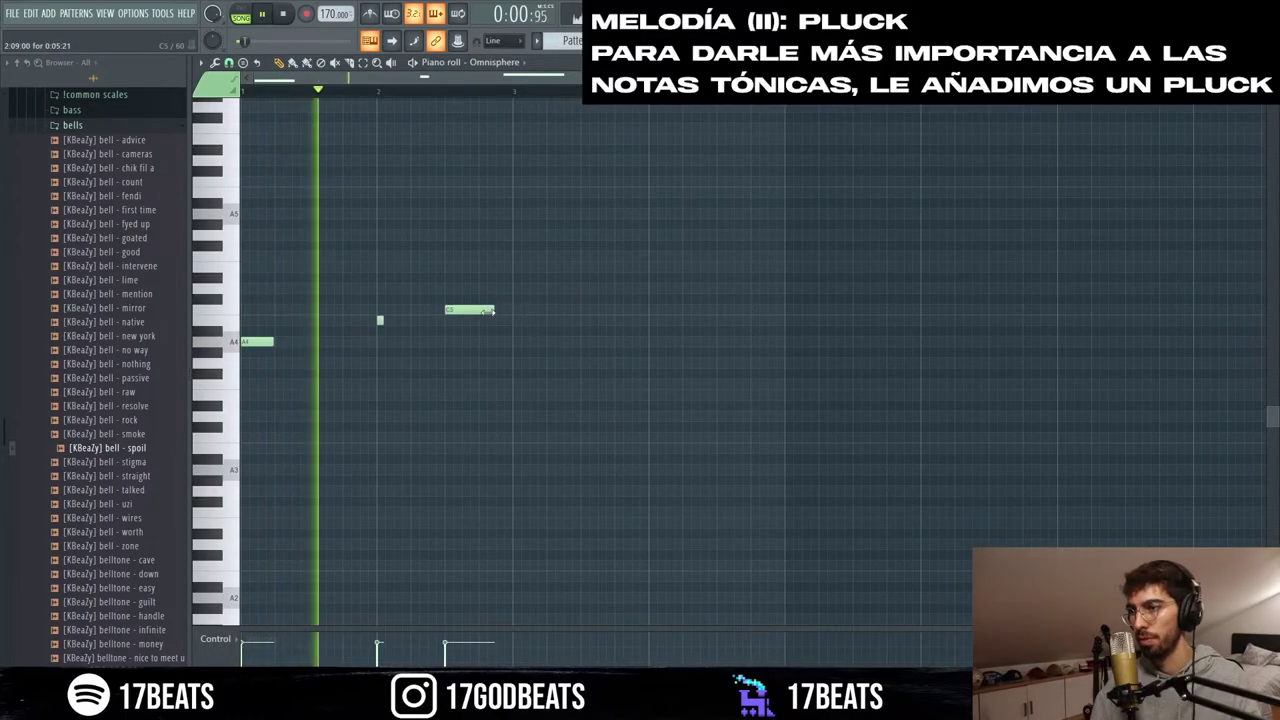
{"action": "left_click_drag", "start_coordinate": [452, 310], "coordinate": [449, 311]}
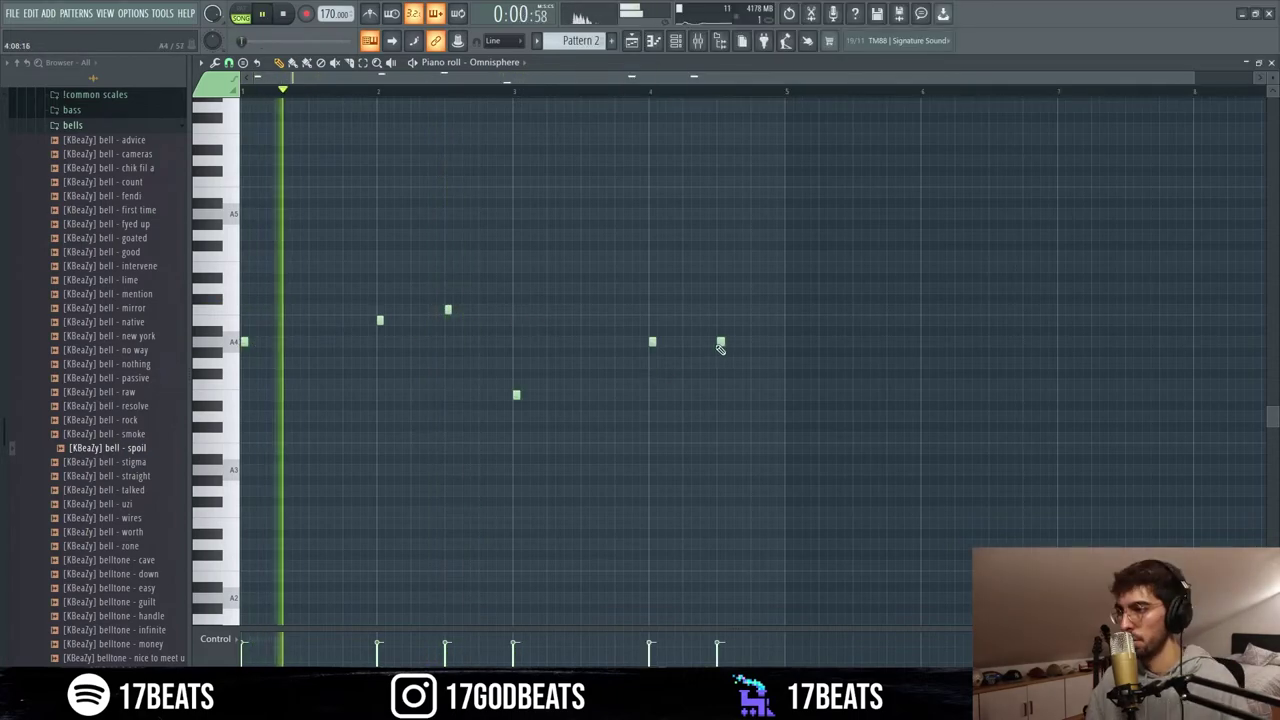
{"action": "right_click", "coordinate": [717, 341]}
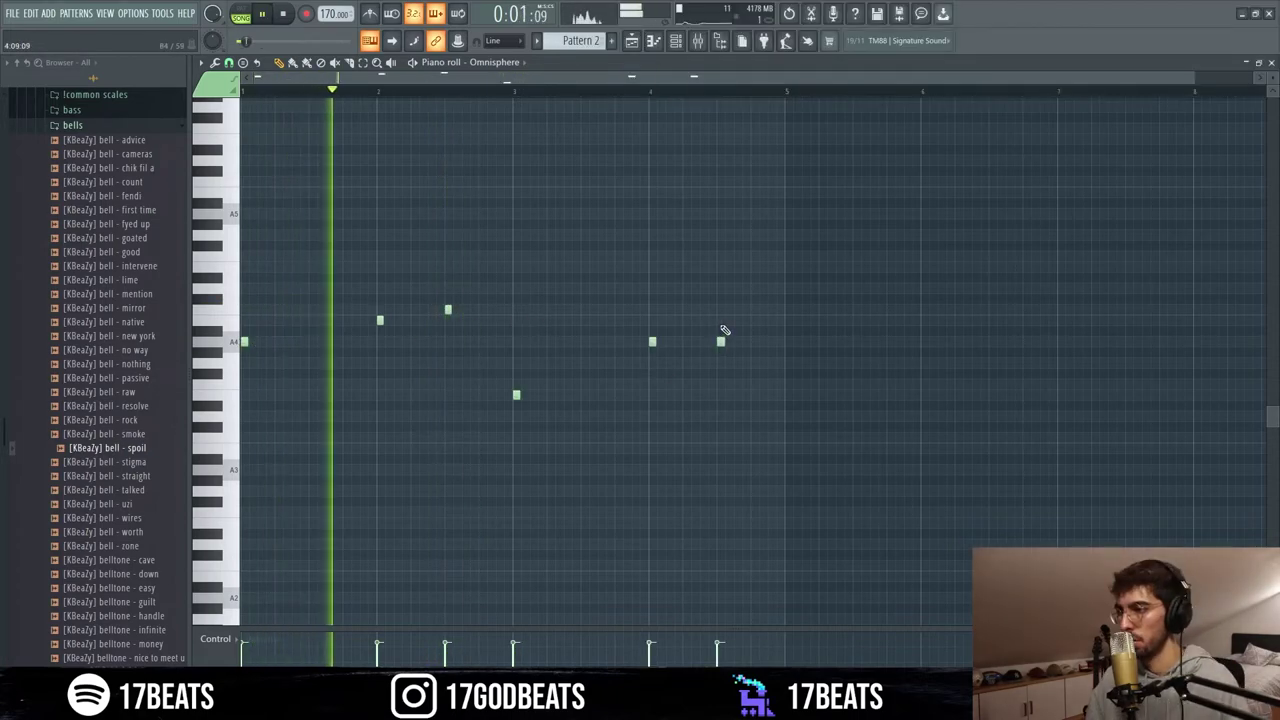
{"action": "left_click", "coordinate": [720, 320]}
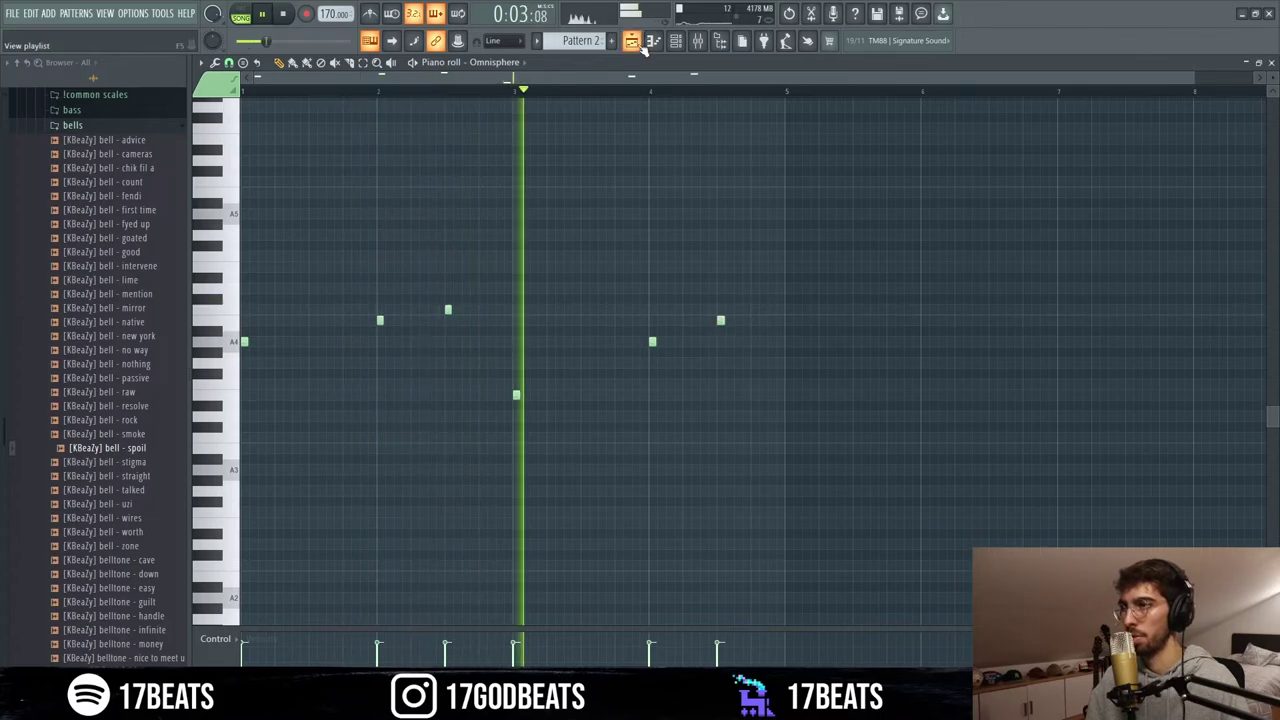
{"action": "key", "text": "ctrl+a"}
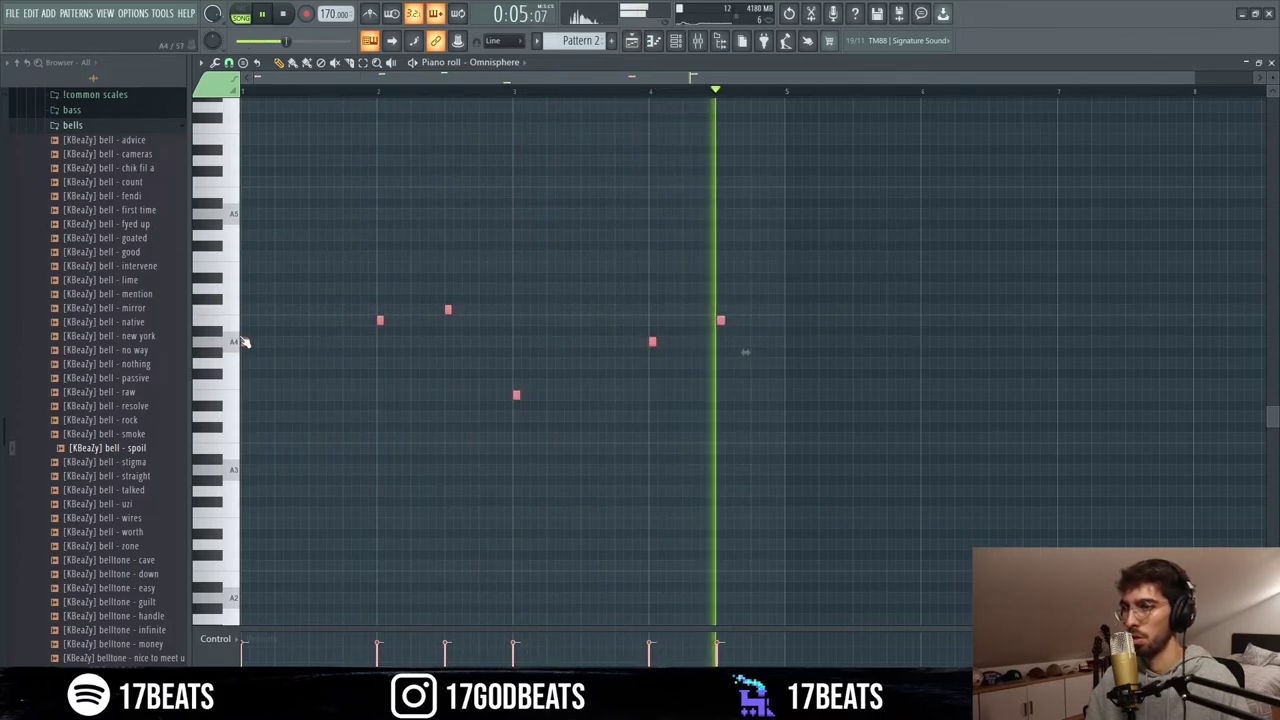
{"action": "key", "text": "ctrl+b"}
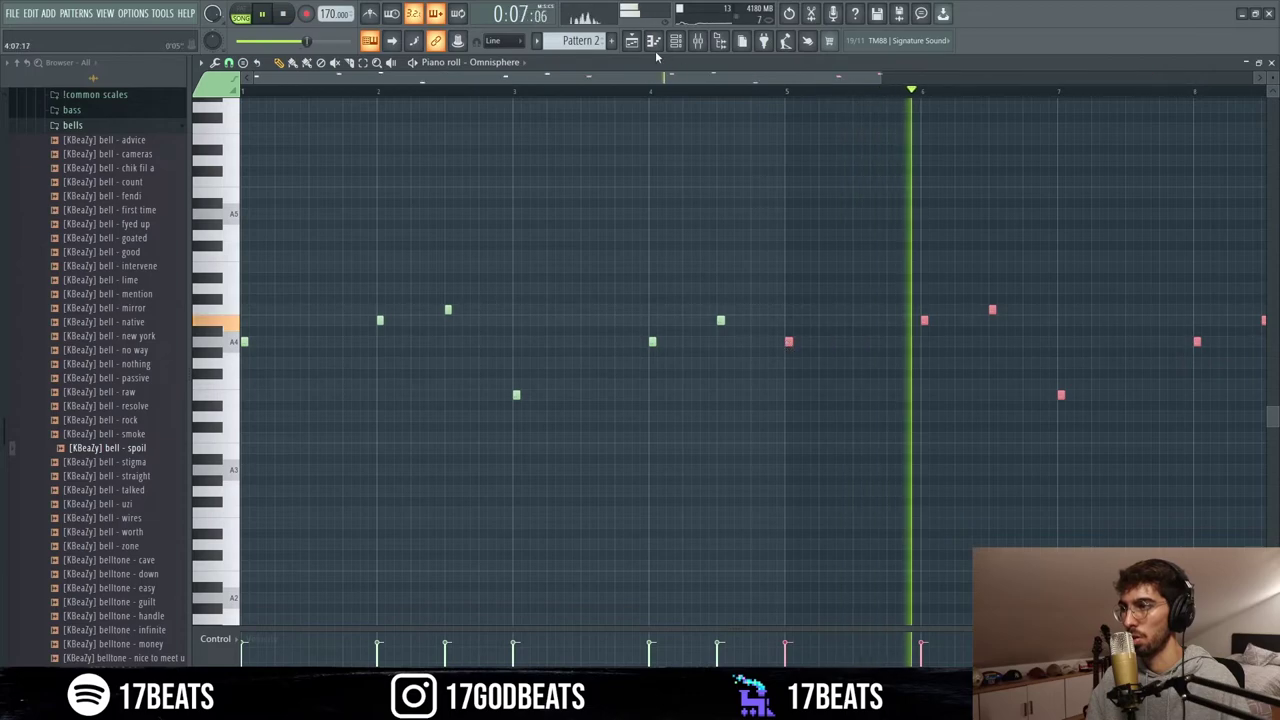
- Add another Omnisphere channel named Own Bell with the Bell - Irving patch
{"action": "left_click", "coordinate": [631, 40]}
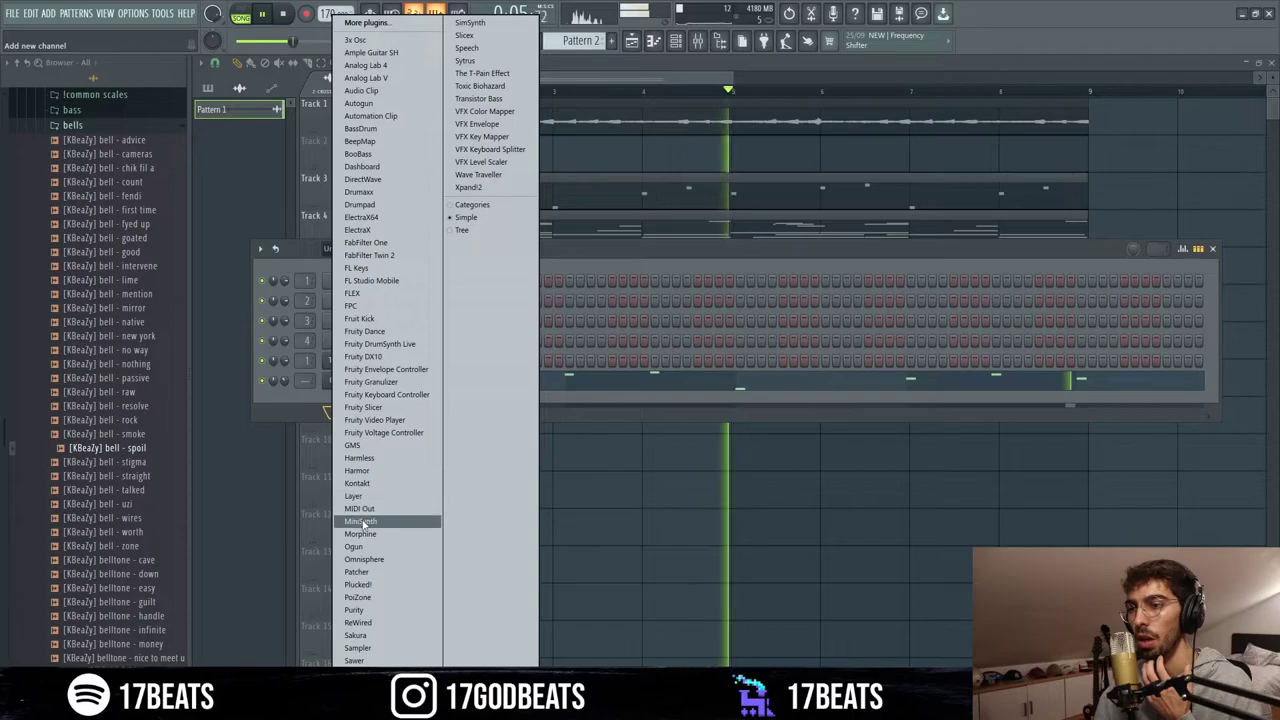
{"action": "left_click", "coordinate": [363, 559]}
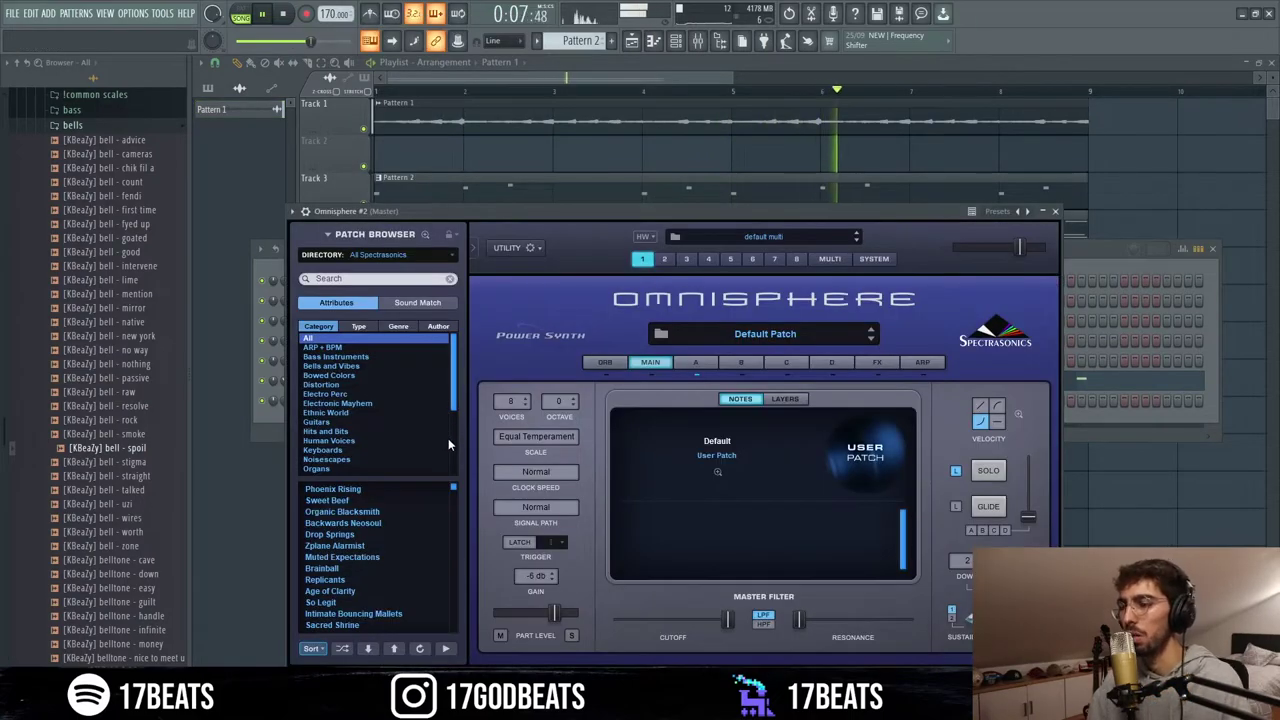
{"action": "key", "text": "space"}
{"action": "left_click", "coordinate": [390, 255]}
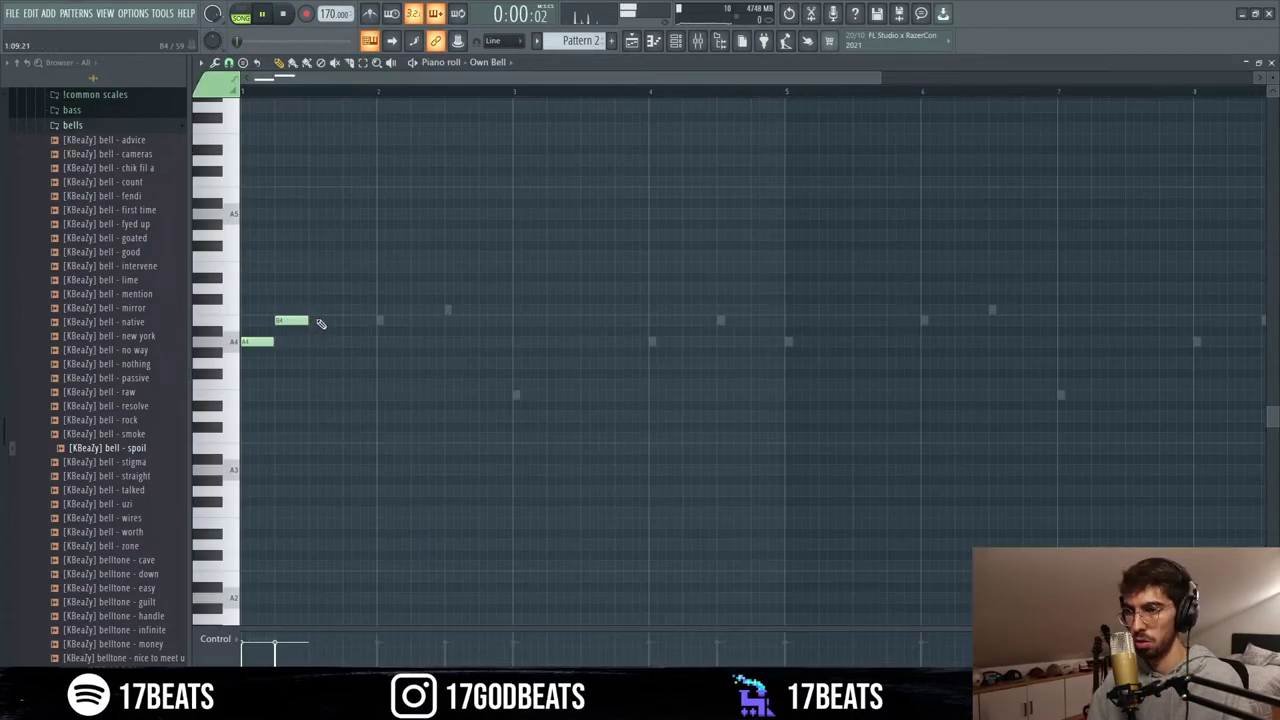
- Write a rising A4-B4-C5-D5 pattern in bars 1 and 2, E4-G4-A4-B4 in bars 3 and 4, and copy it an octave higher from bar 5
{"action": "key", "text": "space"}
{"action": "left_click", "coordinate": [385, 342]}
{"action": "left_click", "coordinate": [417, 320]}
{"action": "left_click", "coordinate": [446, 290]}
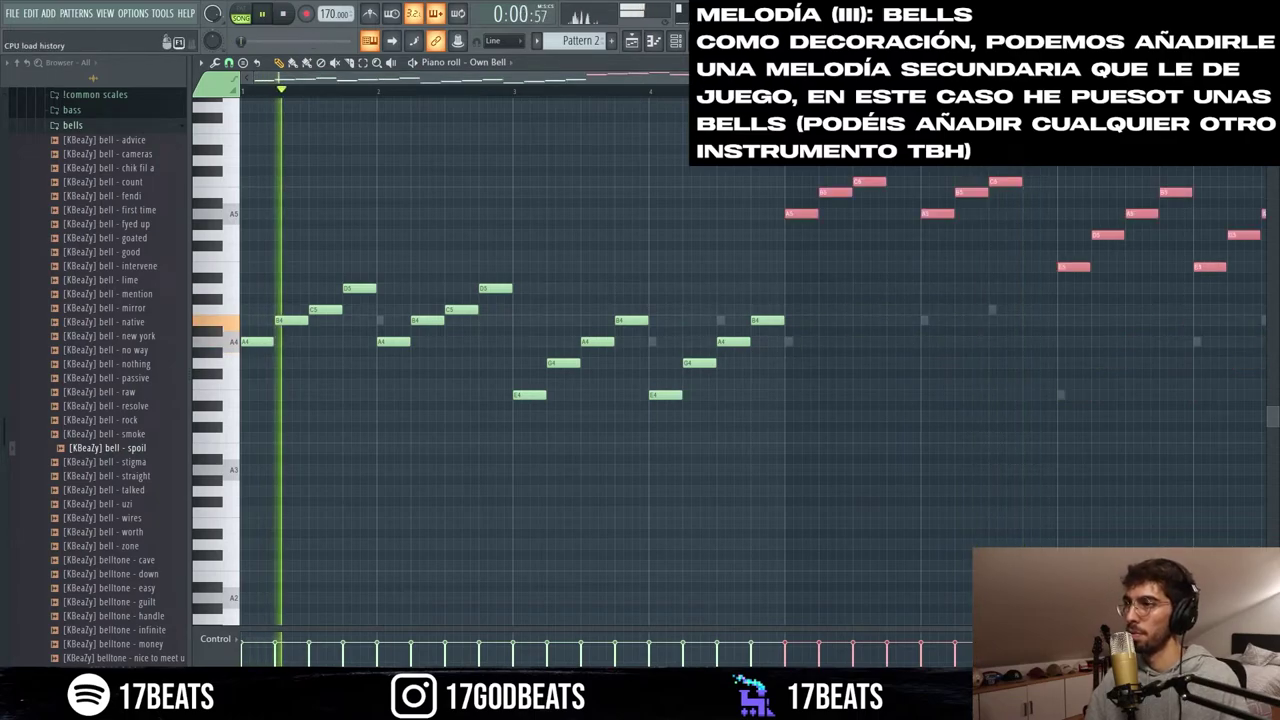
- Route the Own Bell channel to mixer insert 2 and try an effect in the track's second slot
{"action": "left_click", "coordinate": [698, 40]}
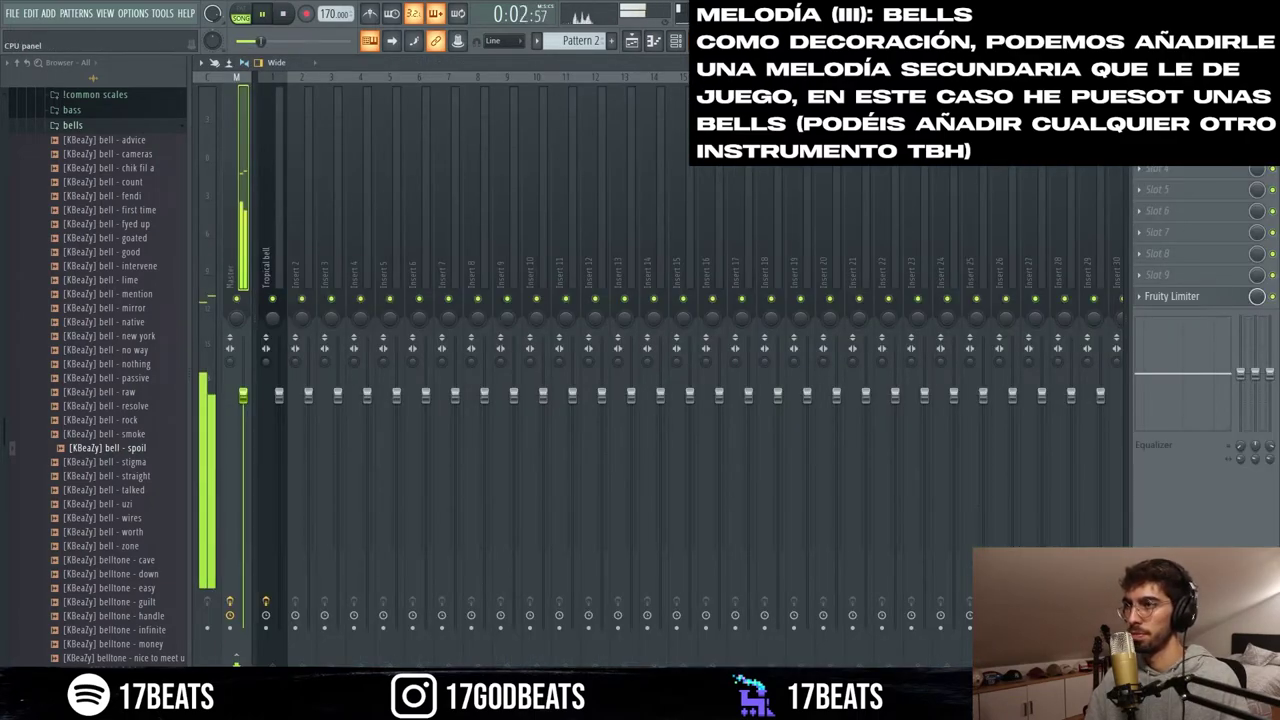
{"action": "left_click", "coordinate": [677, 40]}
{"action": "left_click", "coordinate": [350, 400]}
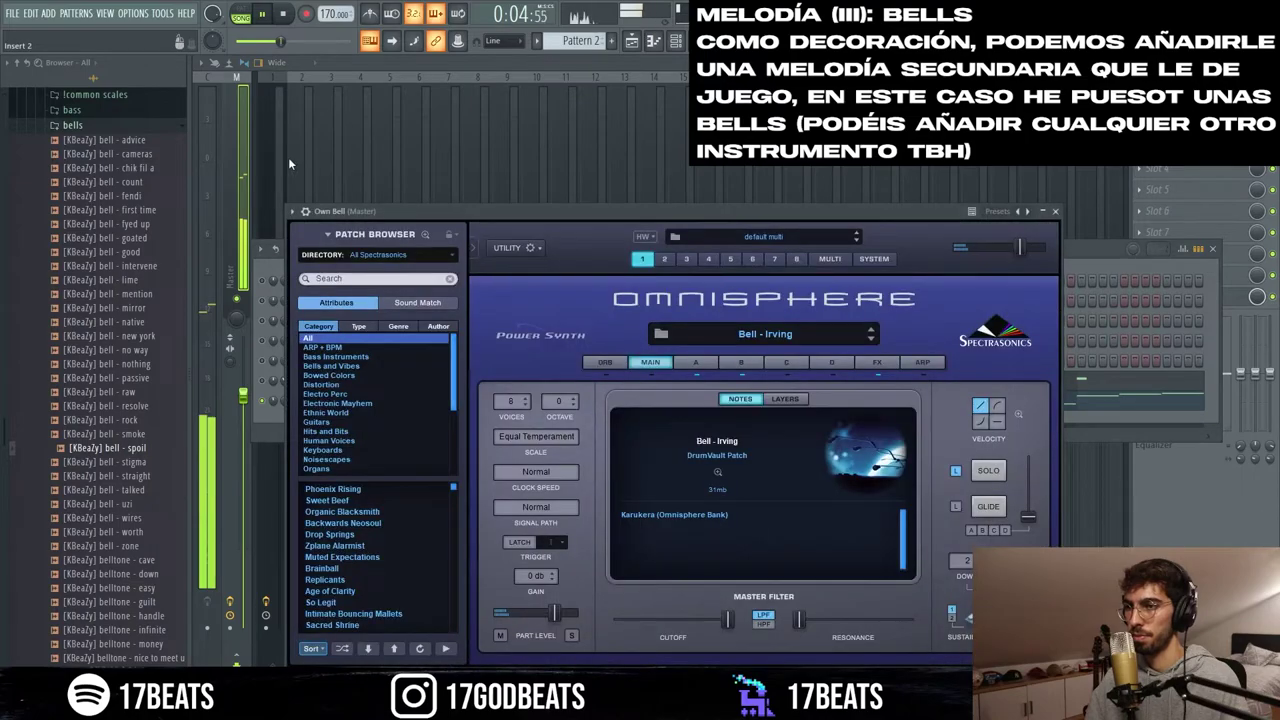
{"action": "left_click", "coordinate": [288, 157]}
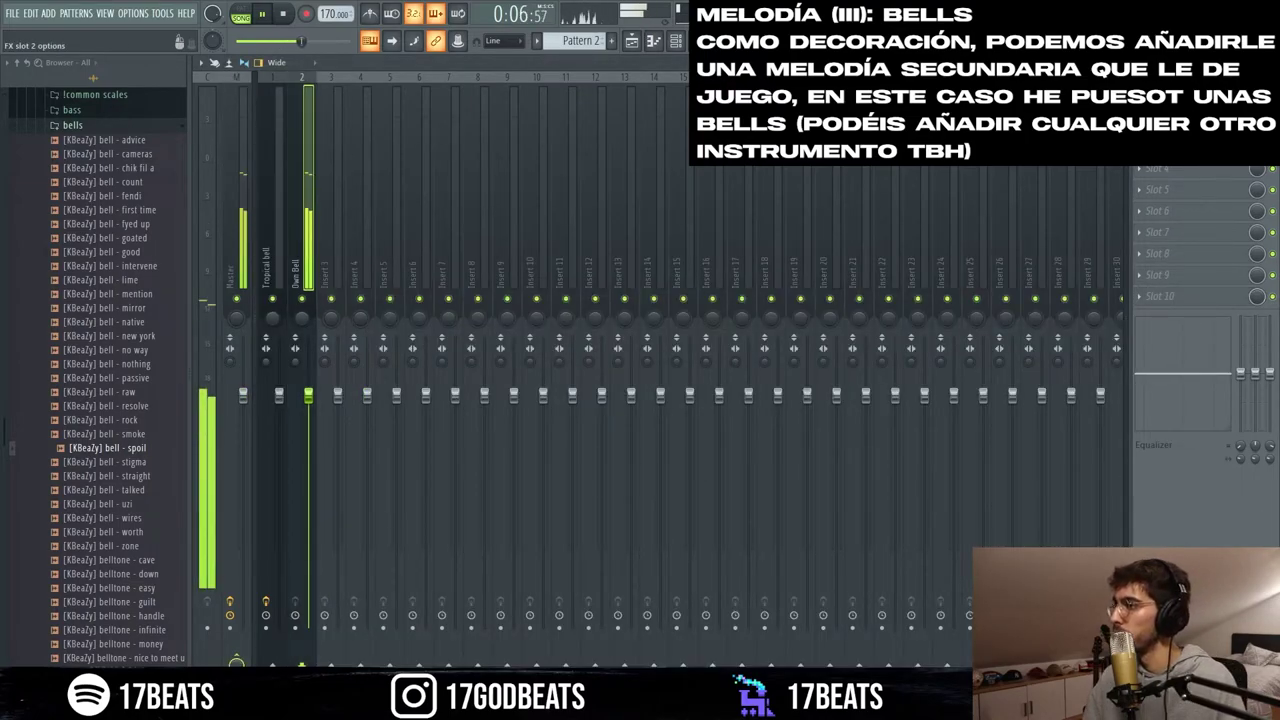
{"action": "left_click", "coordinate": [1185, 126]}
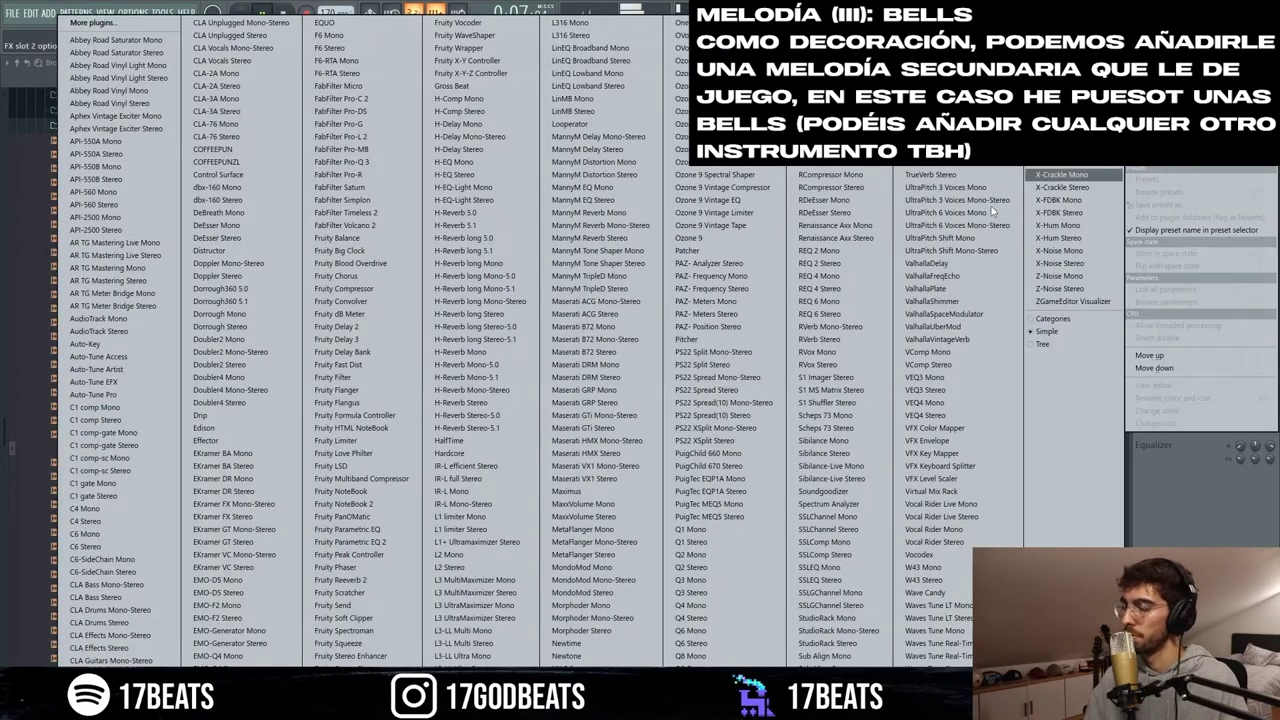
{"action": "left_click", "coordinate": [482, 466]}
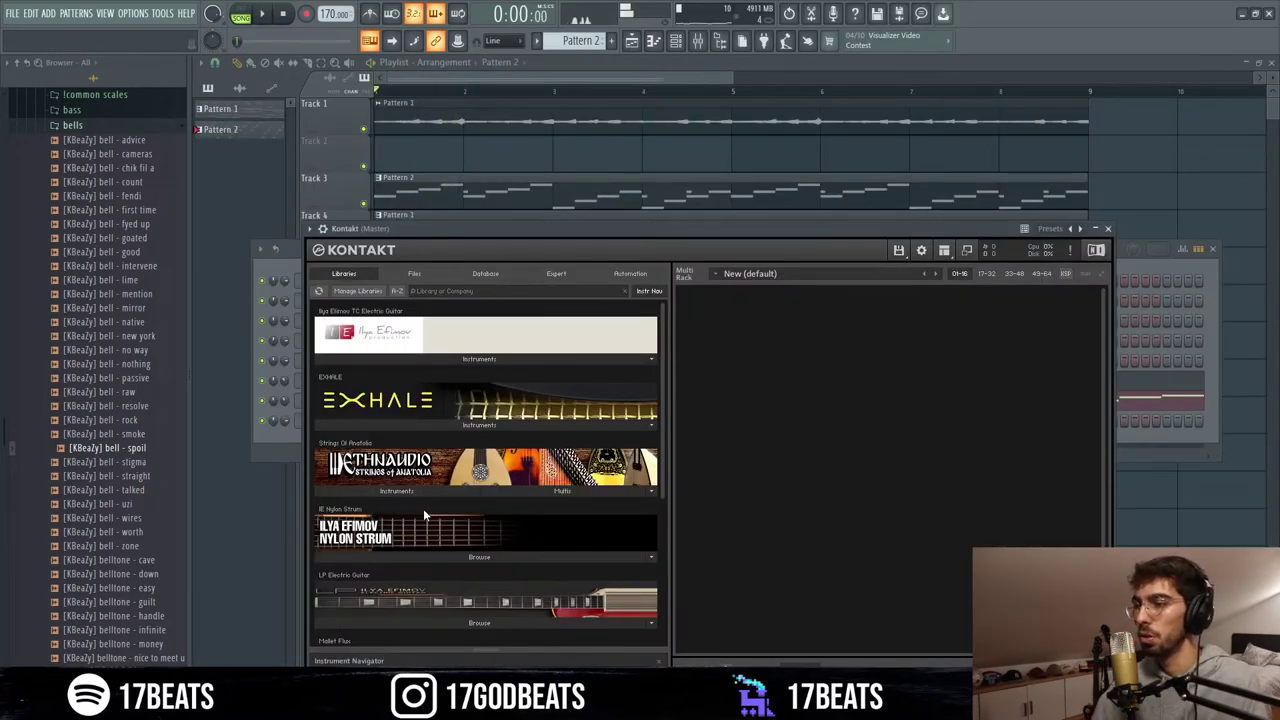
{"action": "scroll", "coordinate": [414, 503], "scroll_direction": "down", "scroll_amount": 1}
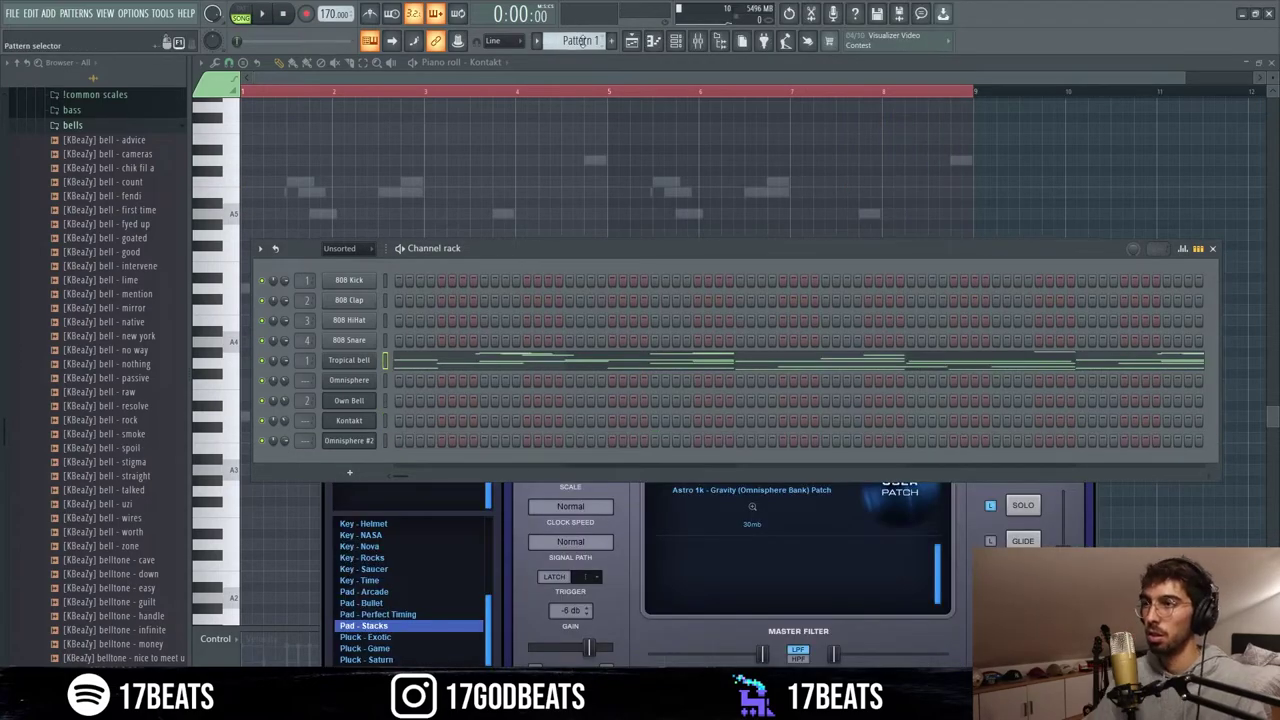
- Audition the Omnisphere #2 pad channel on its own, inspect its chord notes, and unmute the other Pattern 2 melody channels
{"action": "right_click", "coordinate": [271, 442]}
{"action": "left_click", "coordinate": [276, 449]}
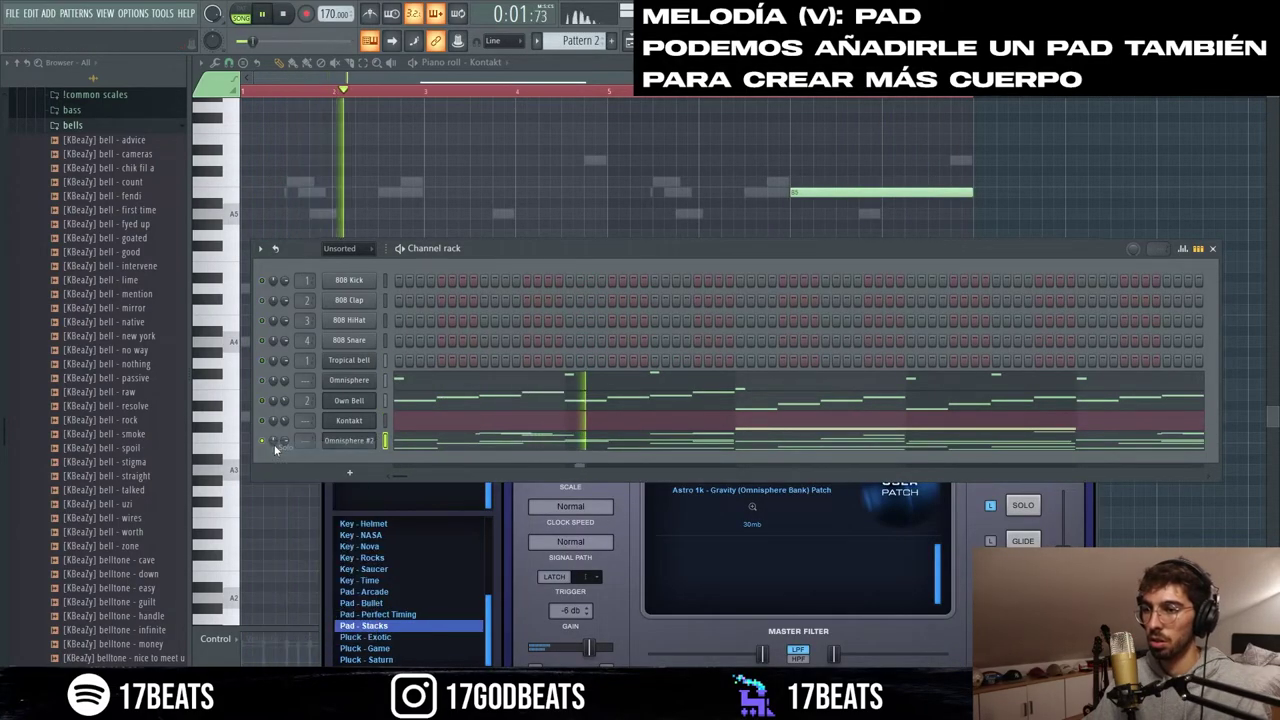
{"action": "left_click", "coordinate": [422, 444]}
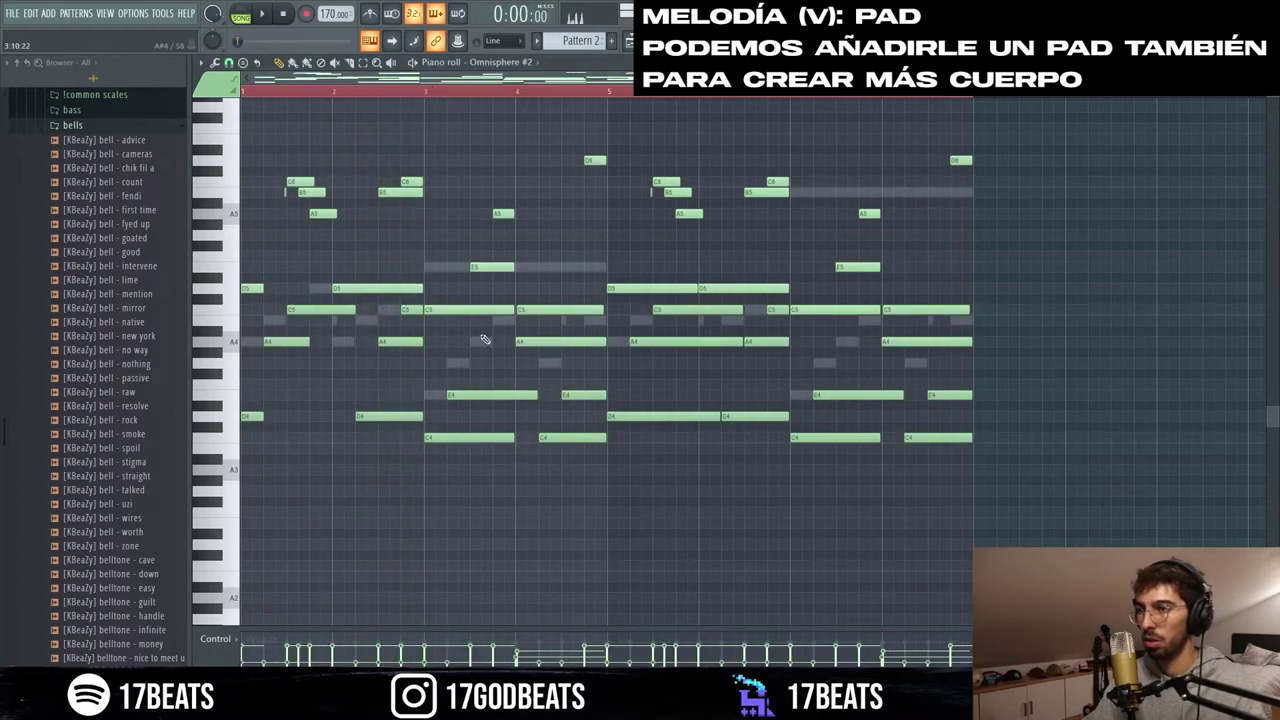
{"action": "key", "text": "F6"}
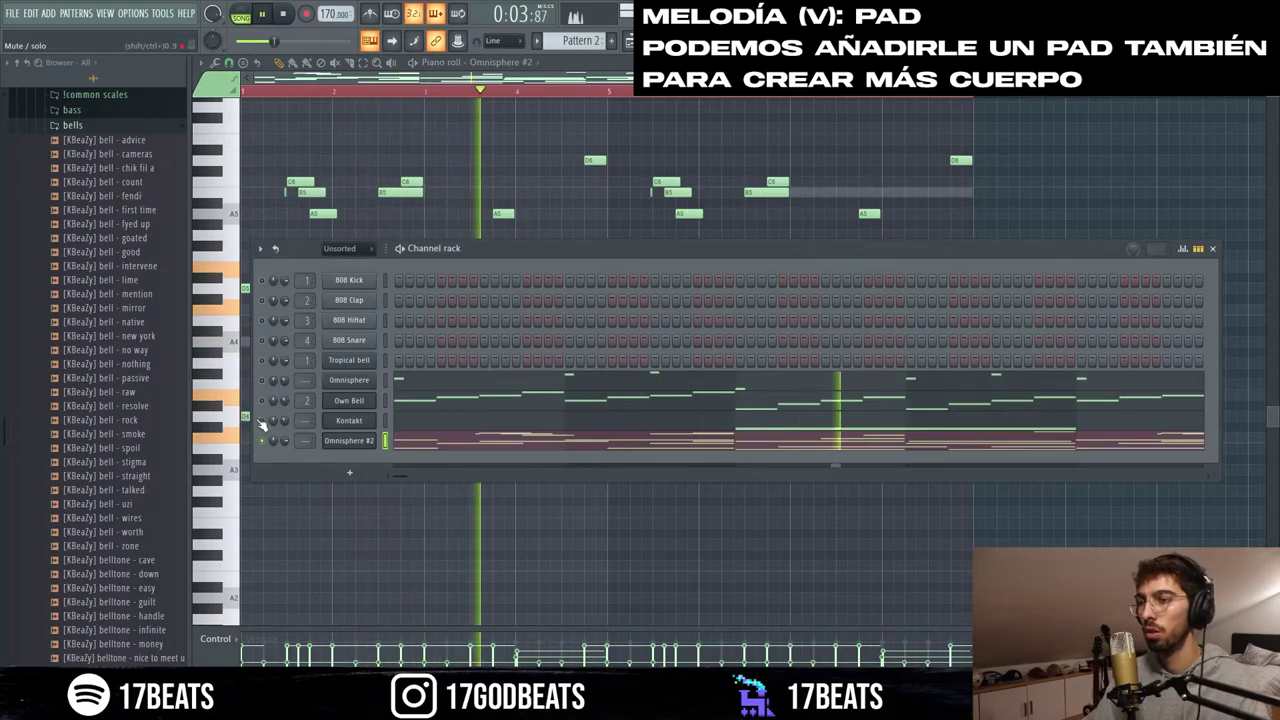
{"action": "left_click_drag", "start_coordinate": [262, 420], "coordinate": [263, 383]}
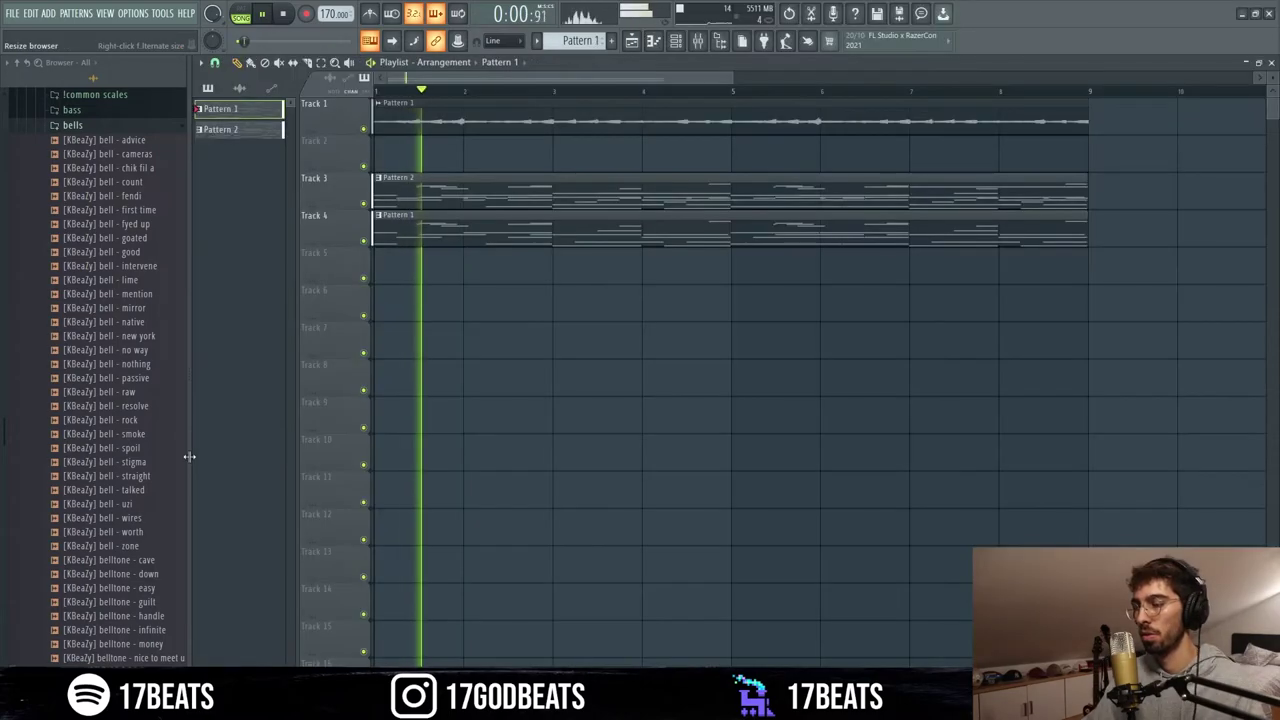
- Move the Pattern 1 clip from Track 4 down to Track 5 in the playlist
{"action": "left_click_drag", "start_coordinate": [425, 244], "coordinate": [422, 281]}
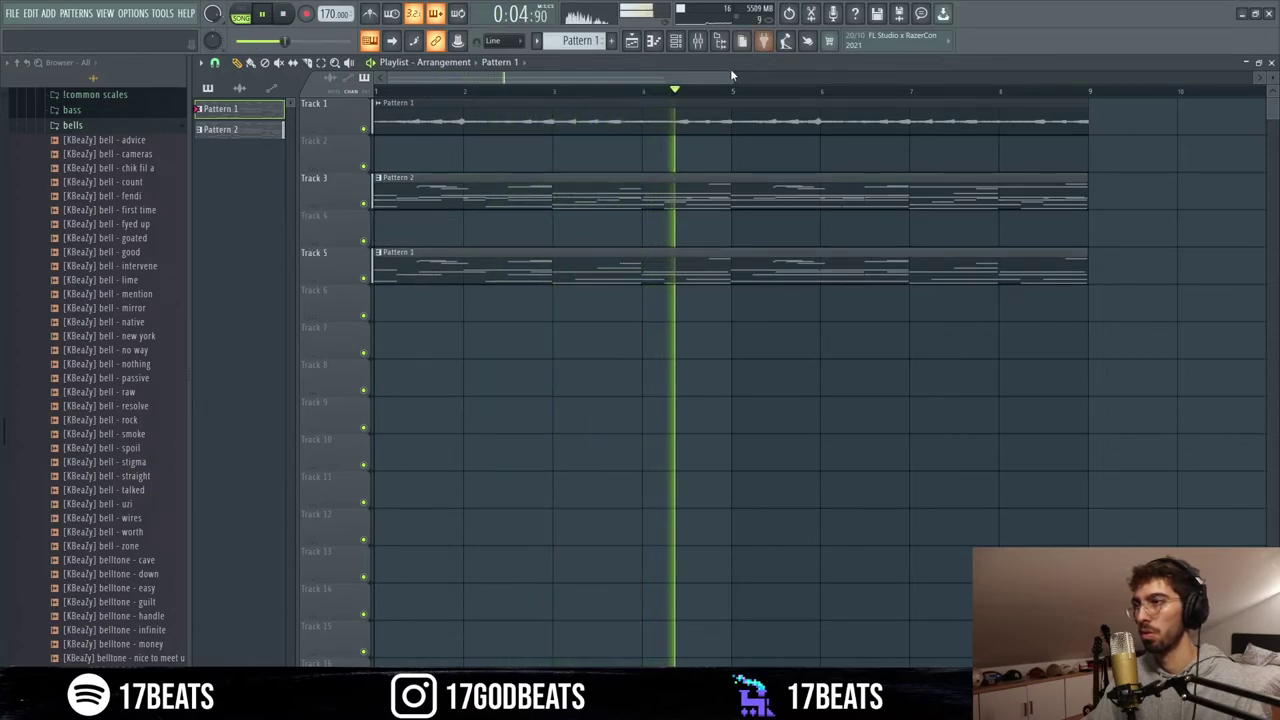
{"action": "left_click_drag", "start_coordinate": [731, 72], "coordinate": [1142, 72]}
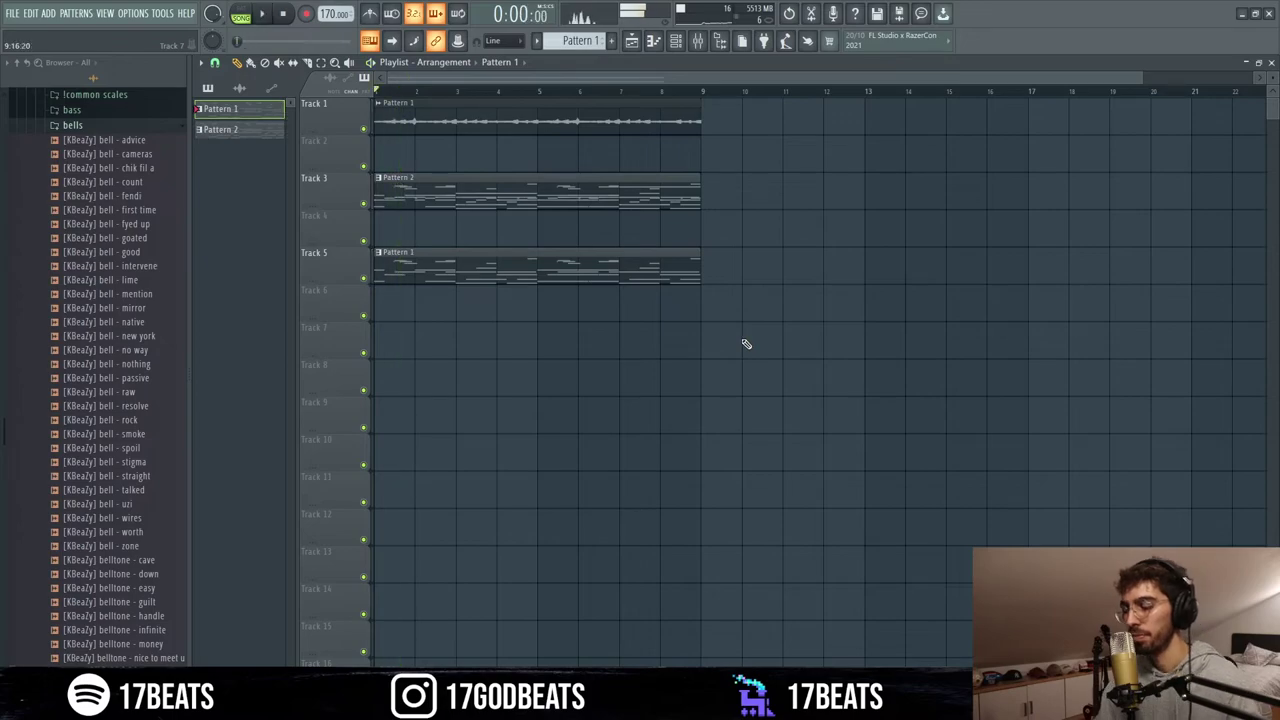
- Rename the Omnisphere pluck channel as pl and the Own Bell channel as 1/2 bell
{"action": "key", "text": "F6"}
{"action": "left_click", "coordinate": [361, 368]}
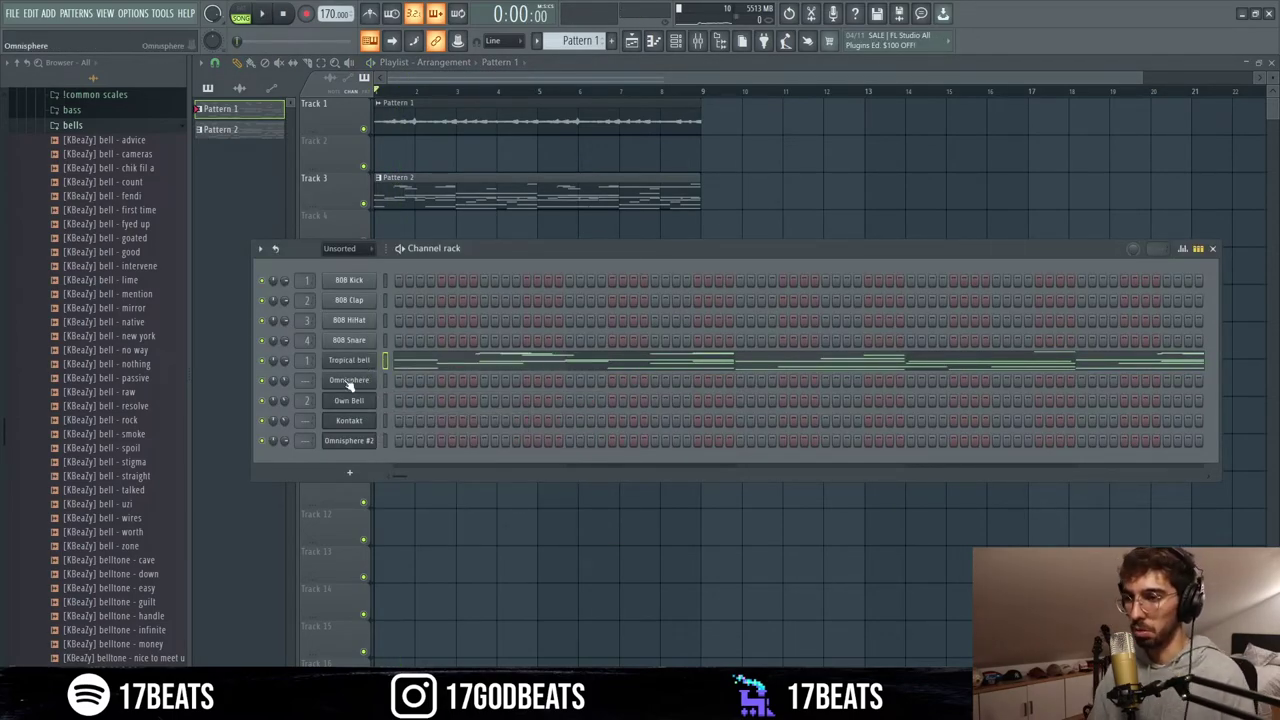
{"action": "right_click", "coordinate": [349, 381]}
{"action": "left_click", "coordinate": [430, 407]}
{"action": "type", "text": "pl"}
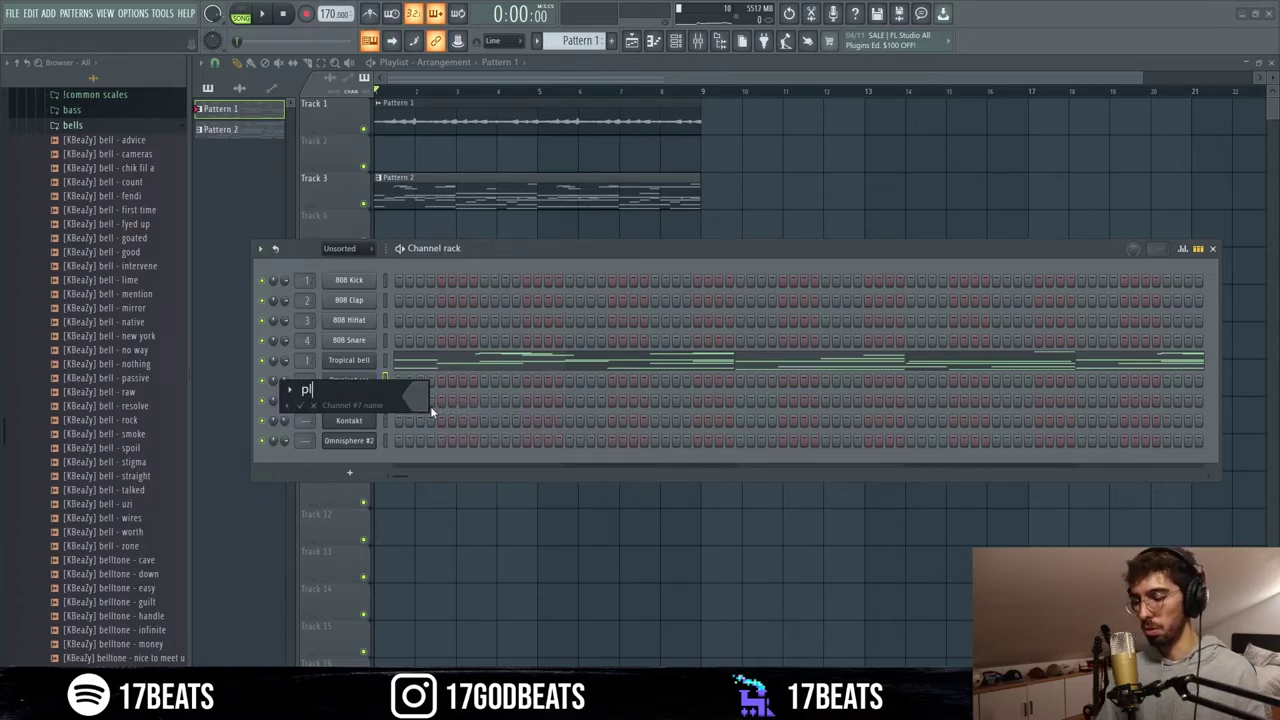
{"action": "key", "text": "Return"}
{"action": "right_click", "coordinate": [348, 401]}
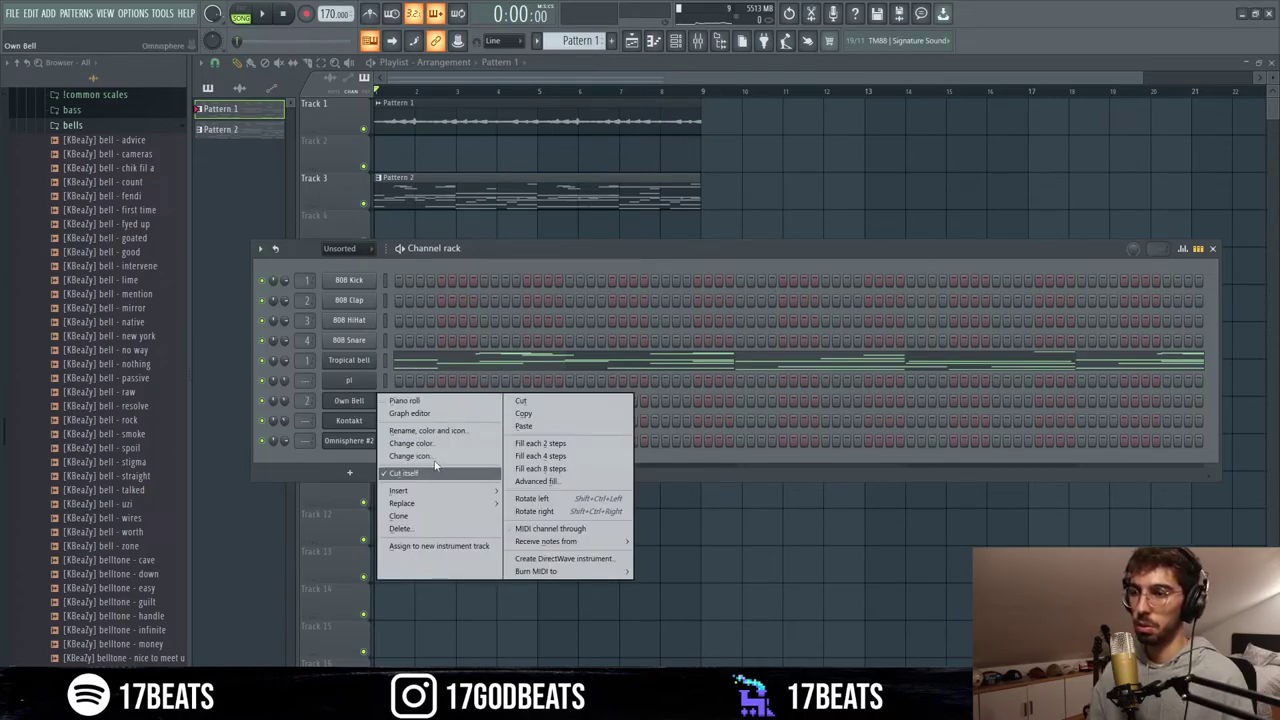
{"action": "left_click", "coordinate": [430, 430]}
{"action": "type", "text": "1/2 bell"}
{"action": "key", "text": "Return"}
- Rename the Kontakt channel as ethnic and the Omnisphere #2 channel as pad
{"action": "right_click", "coordinate": [349, 421]}
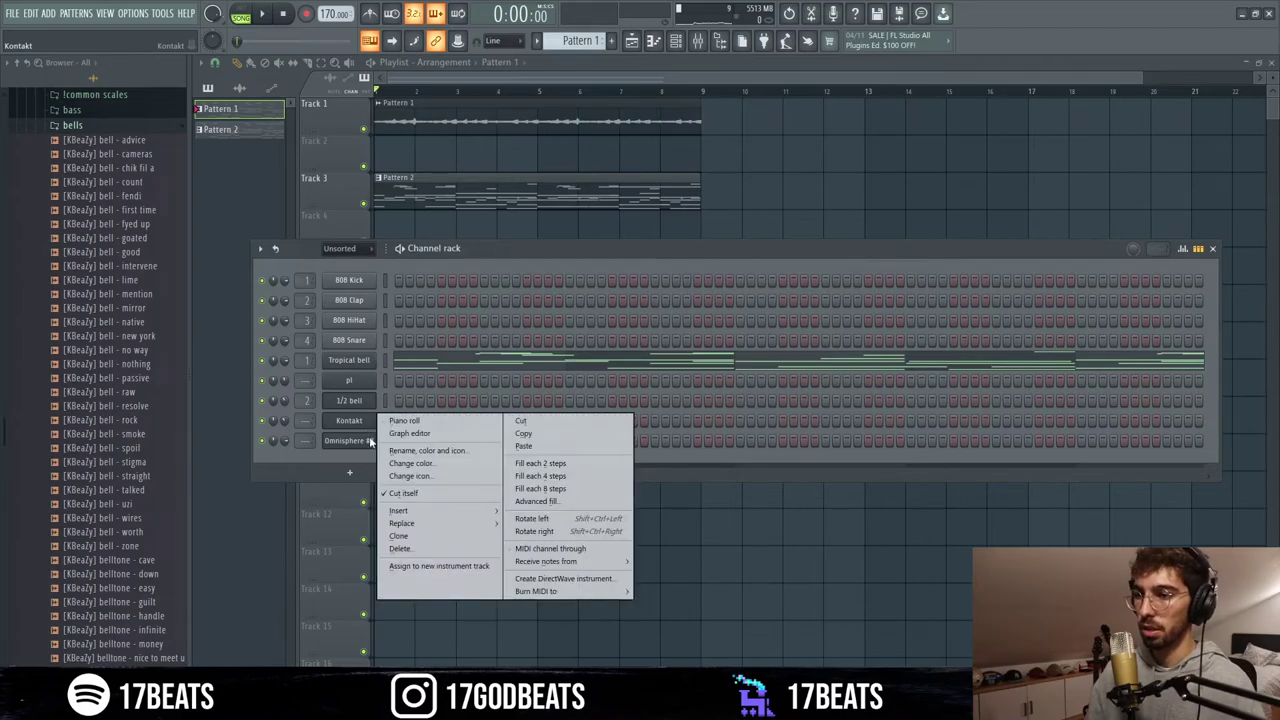
{"action": "left_click", "coordinate": [395, 450]}
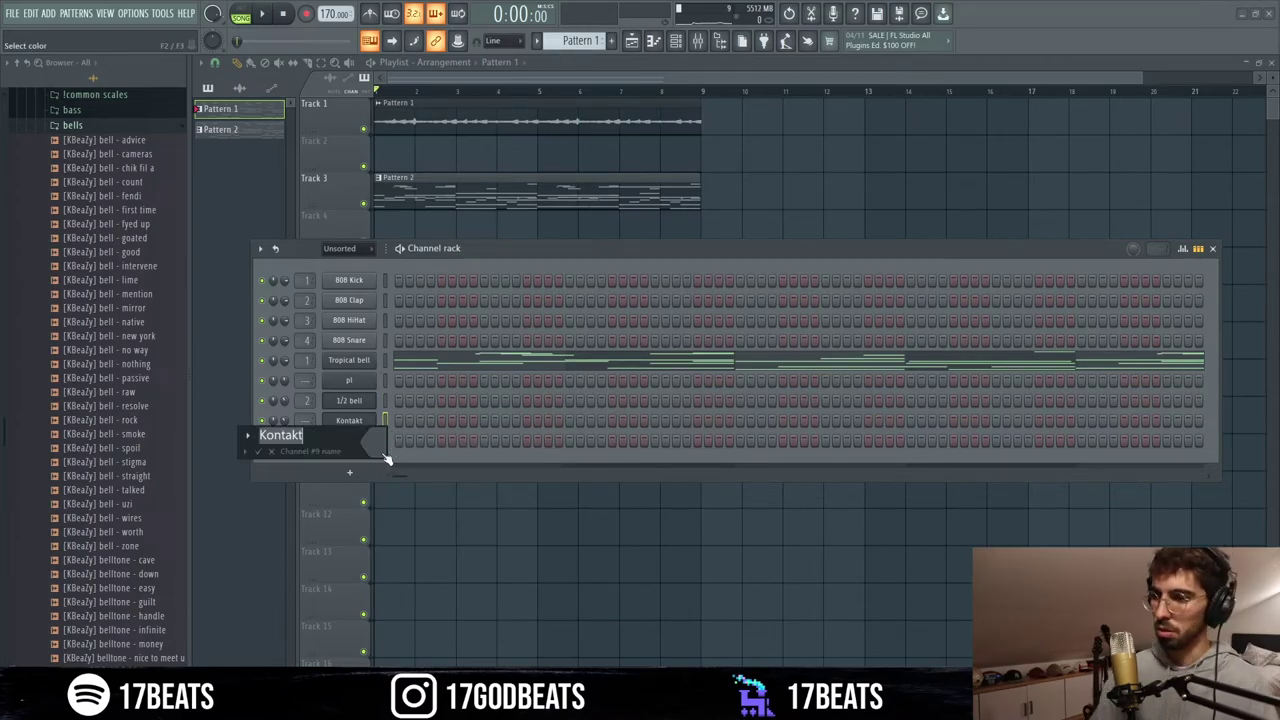
{"action": "type", "text": "ethnic"}
{"action": "key", "text": "Return"}
{"action": "right_click", "coordinate": [355, 441]}
{"action": "left_click", "coordinate": [432, 476]}
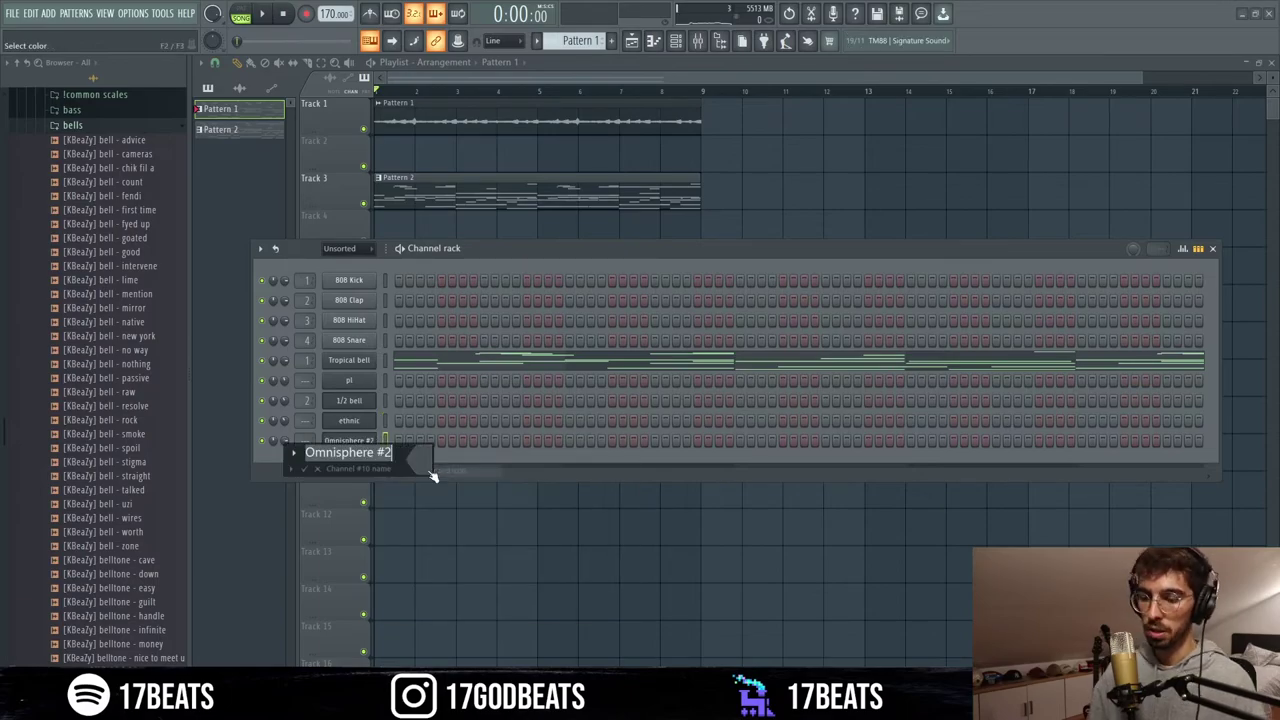
{"action": "type", "text": "pad"}
{"action": "key", "text": "Return"}
- Add S1 Imager Stereo to the sixth slot of the pad mixer track, with gain at -2.1 dB and width at 1.41
{"action": "key", "text": "F9"}
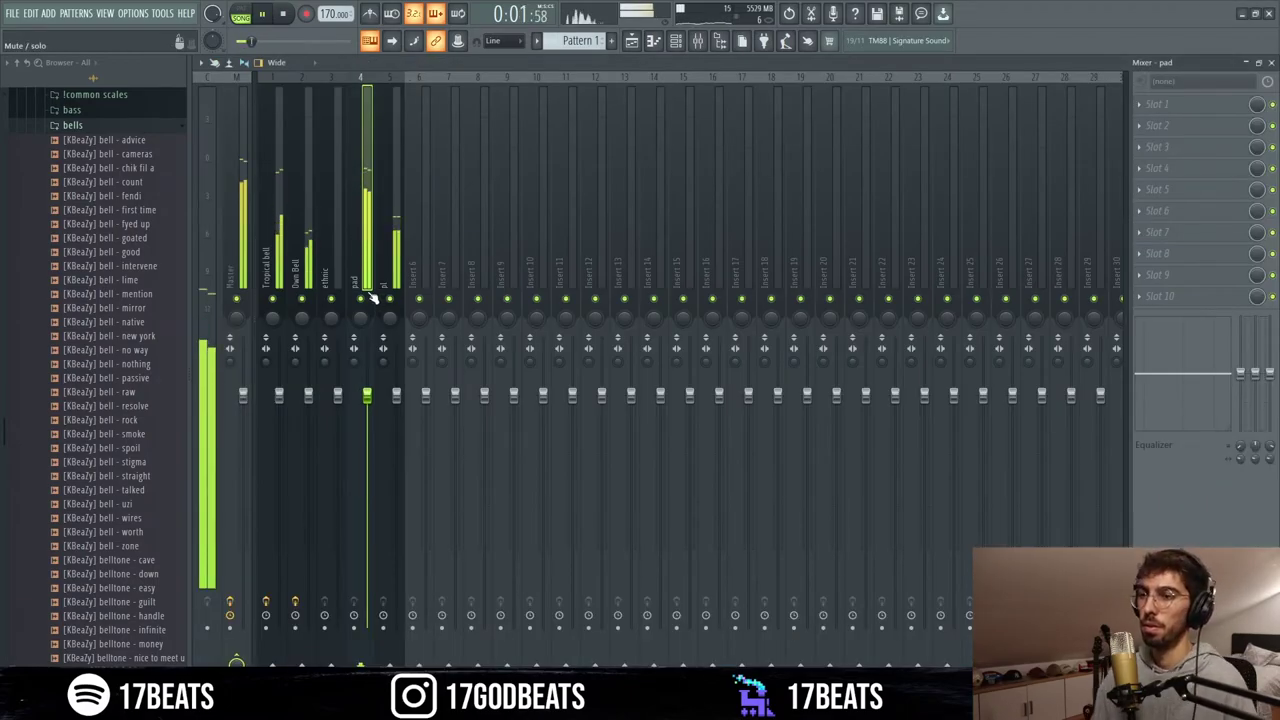
{"action": "left_click", "coordinate": [1160, 211]}
{"action": "left_click", "coordinate": [826, 377]}
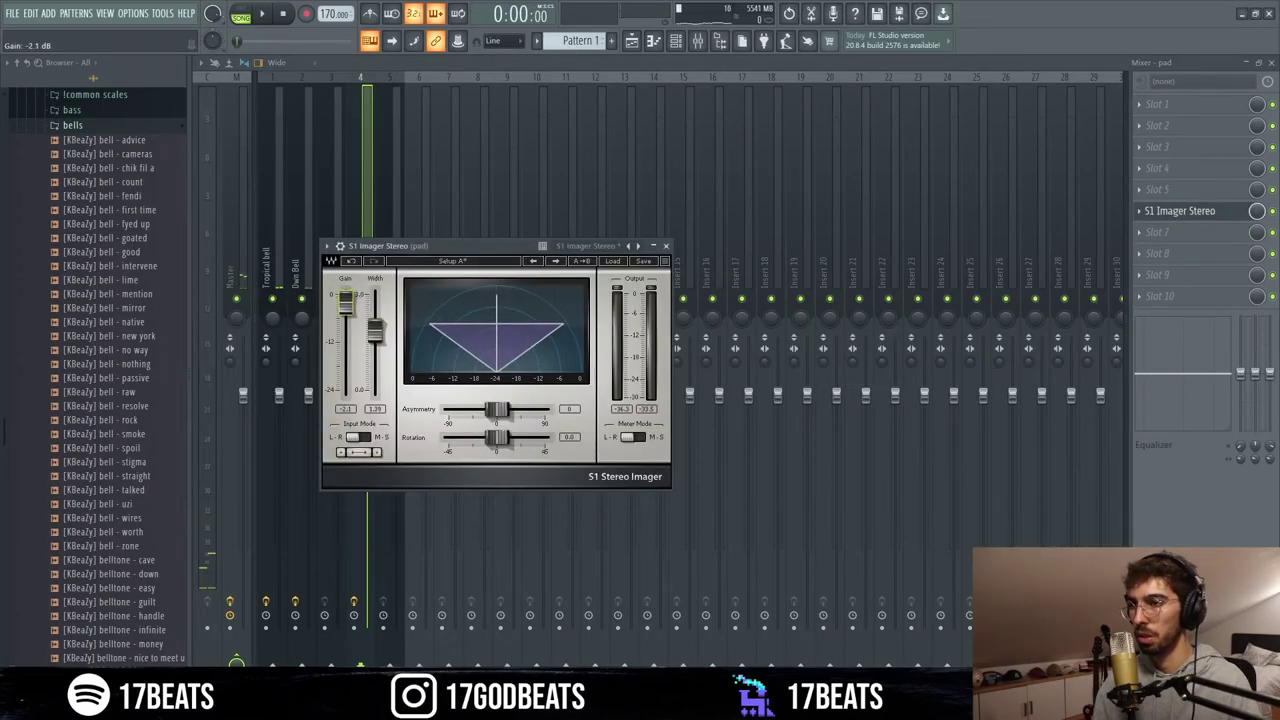
{"action": "key", "text": "space"}
{"action": "left_click_drag", "start_coordinate": [372, 305], "coordinate": [372, 301]}
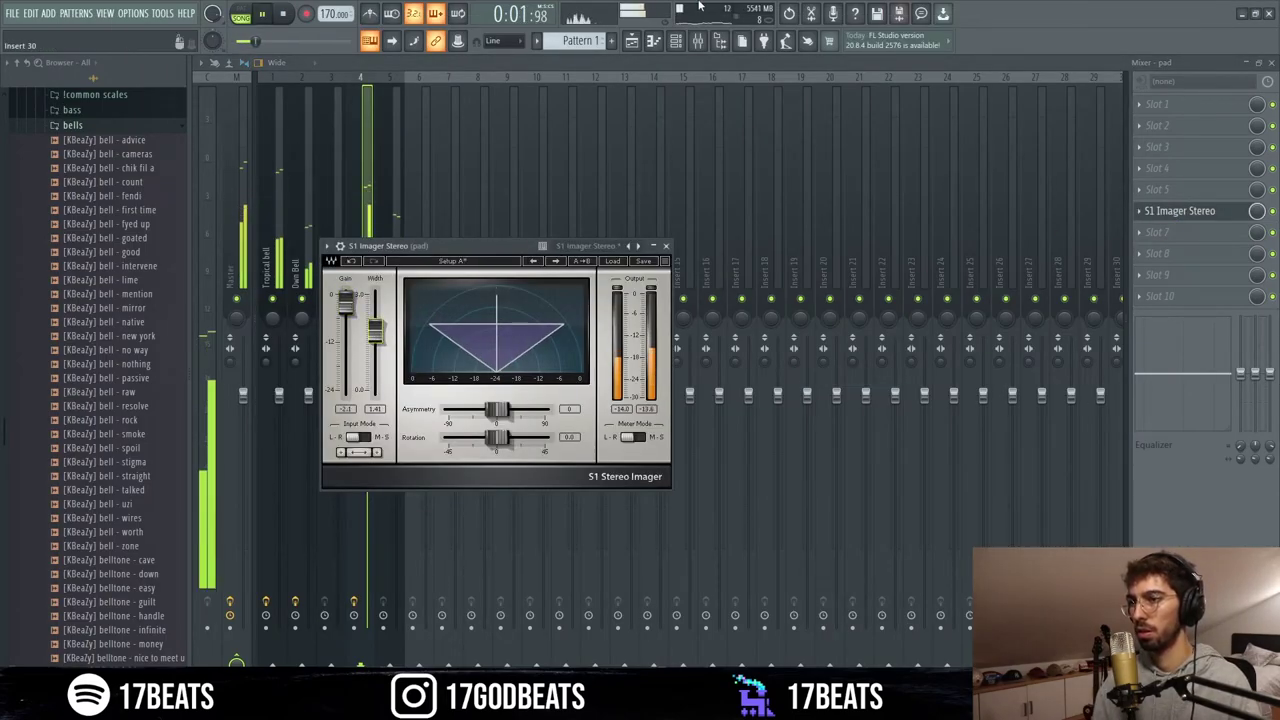
{"action": "left_click_drag", "start_coordinate": [400, 246], "coordinate": [520, 251]}
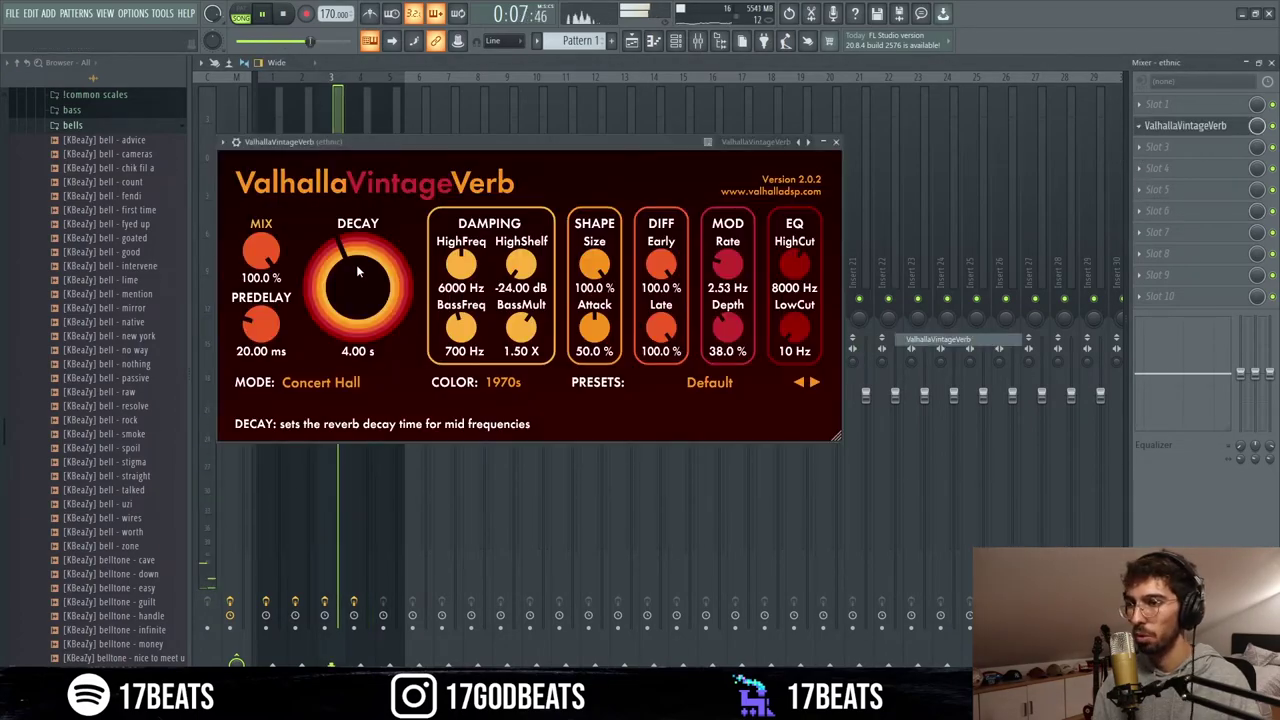
- Set ValhallaVintageVerb on the ethnic mixer track to a 26.4% mix and shorten its decay to about 1 s
{"action": "key", "text": "space"}
{"action": "left_click_drag", "start_coordinate": [260, 252], "coordinate": [349, 330]}
{"action": "key", "text": "space"}
{"action": "scroll", "coordinate": [344, 318], "scroll_direction": "up", "scroll_amount": 2}
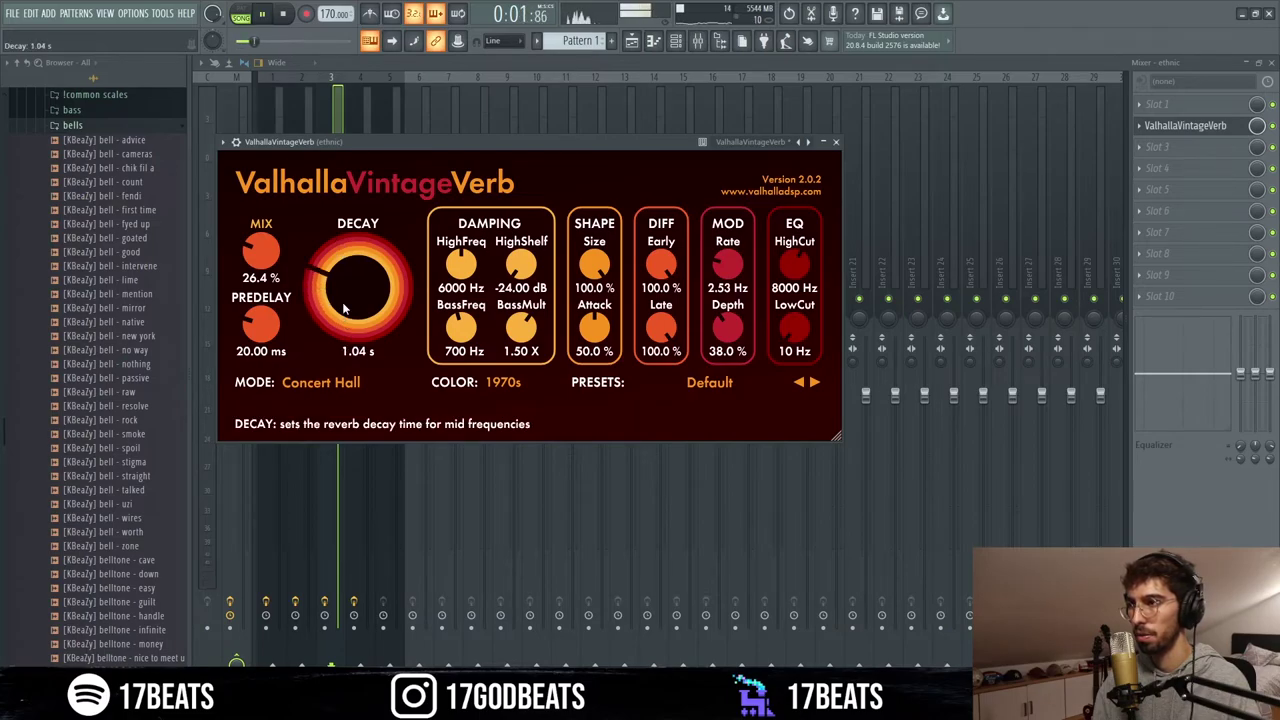
{"action": "left_click_drag", "start_coordinate": [344, 269], "coordinate": [344, 266]}
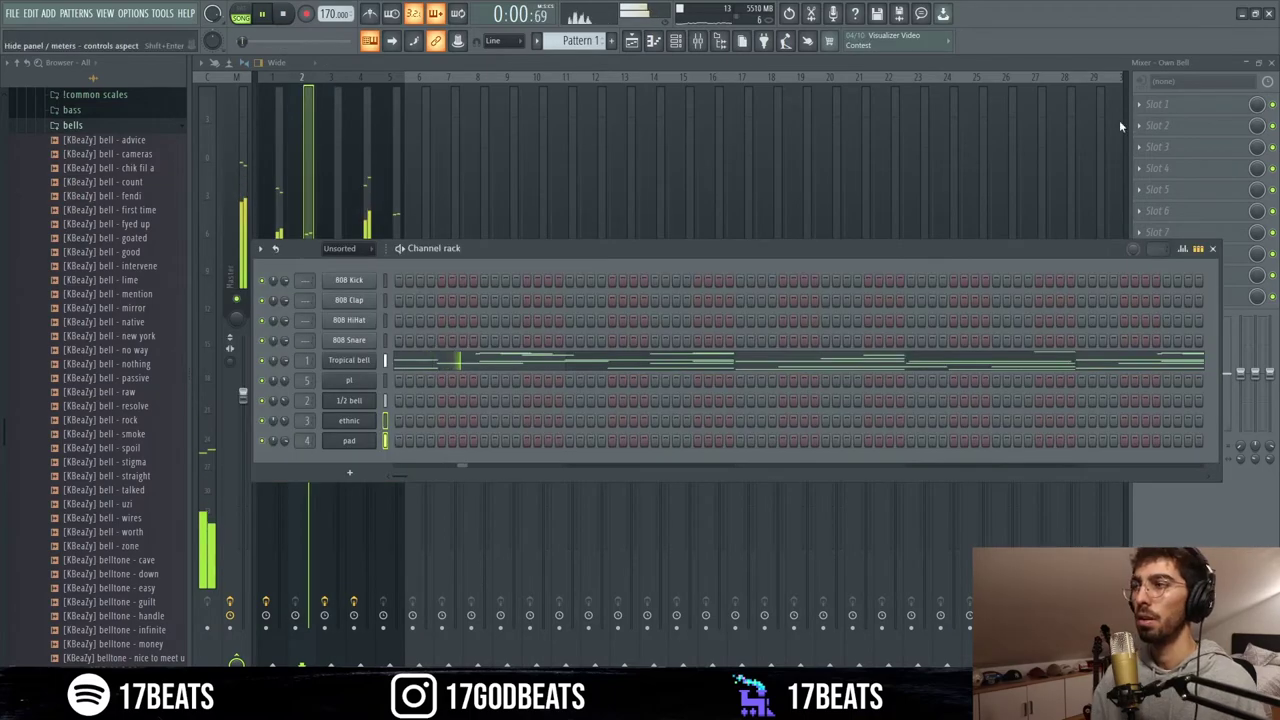
- Add S1 Imager Stereo to the first slot of the Own Bell mixer track and adjust its stereo width
{"action": "left_click", "coordinate": [1189, 114]}
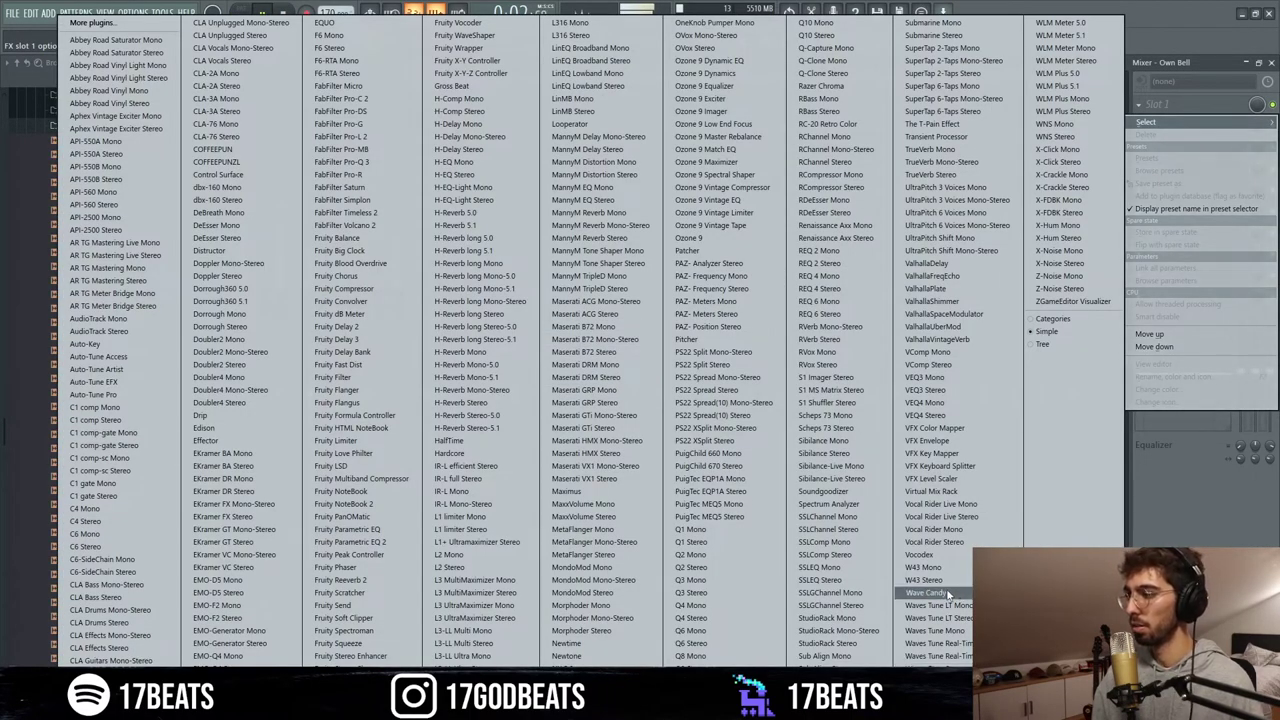
{"action": "key", "text": "Escape"}
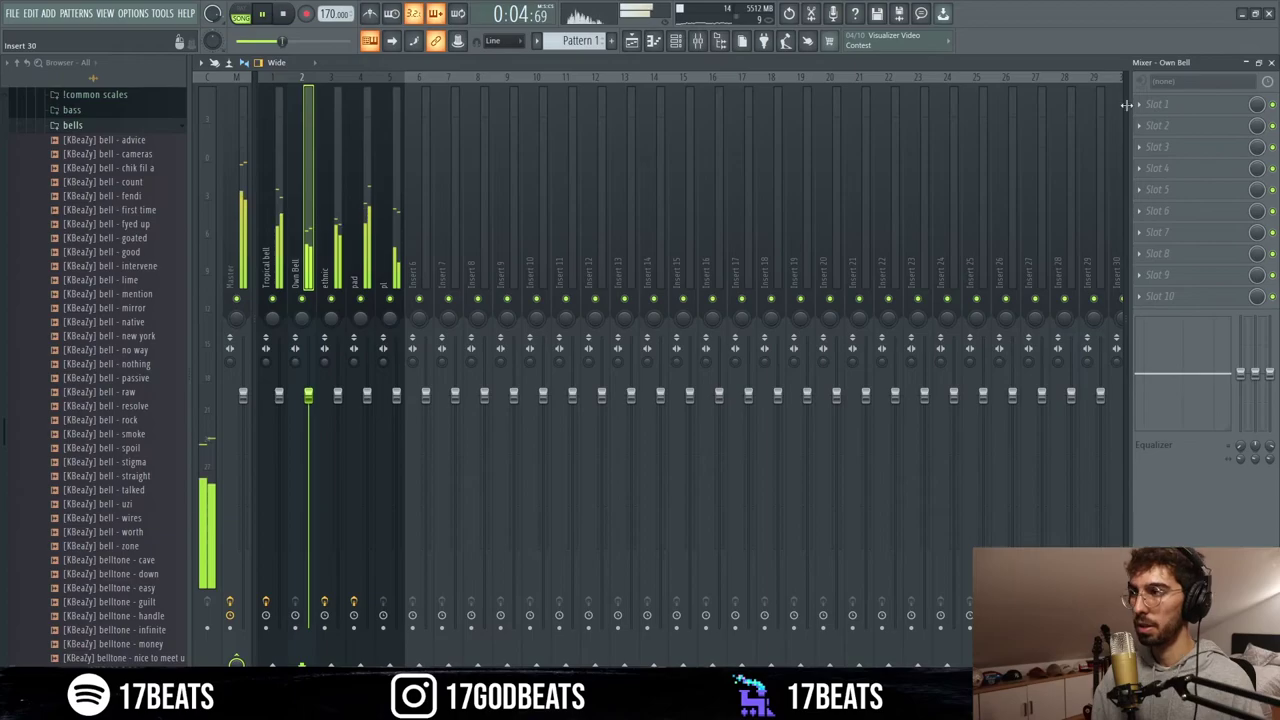
{"action": "left_click", "coordinate": [1206, 113]}
{"action": "left_click", "coordinate": [822, 377]}
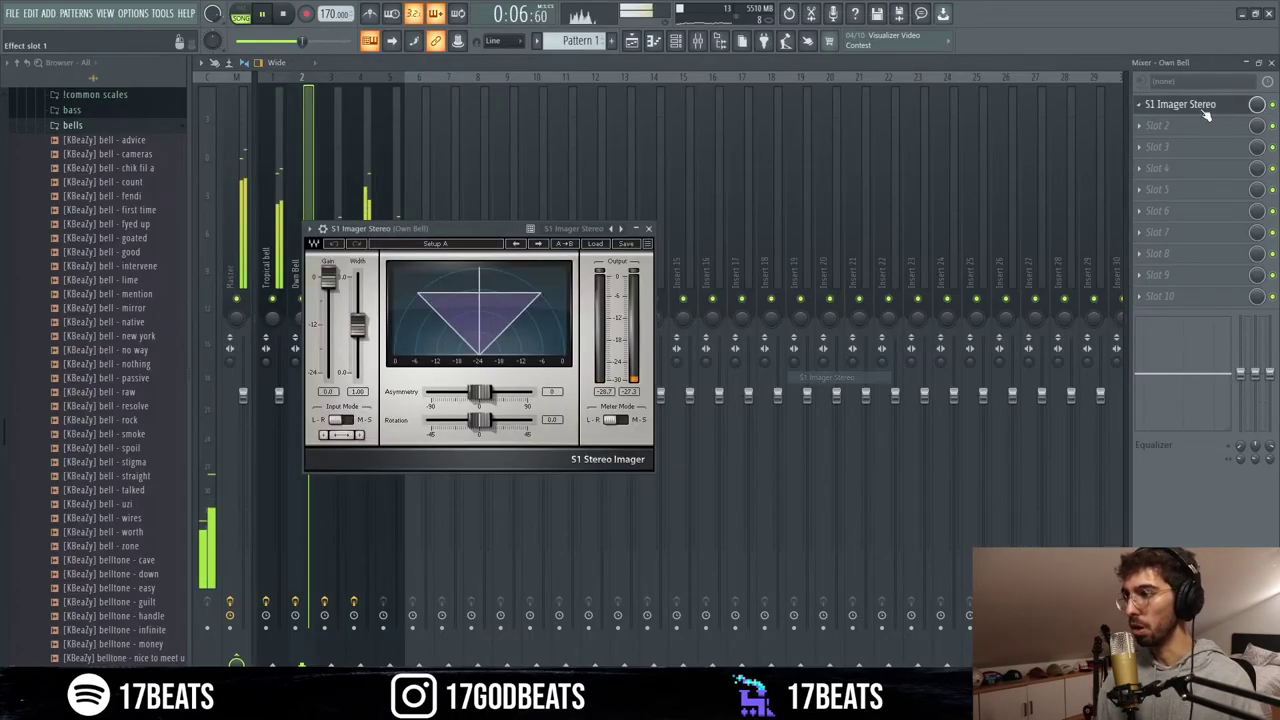
{"action": "left_click_drag", "start_coordinate": [357, 325], "coordinate": [357, 362]}
{"action": "key", "text": "Escape"}
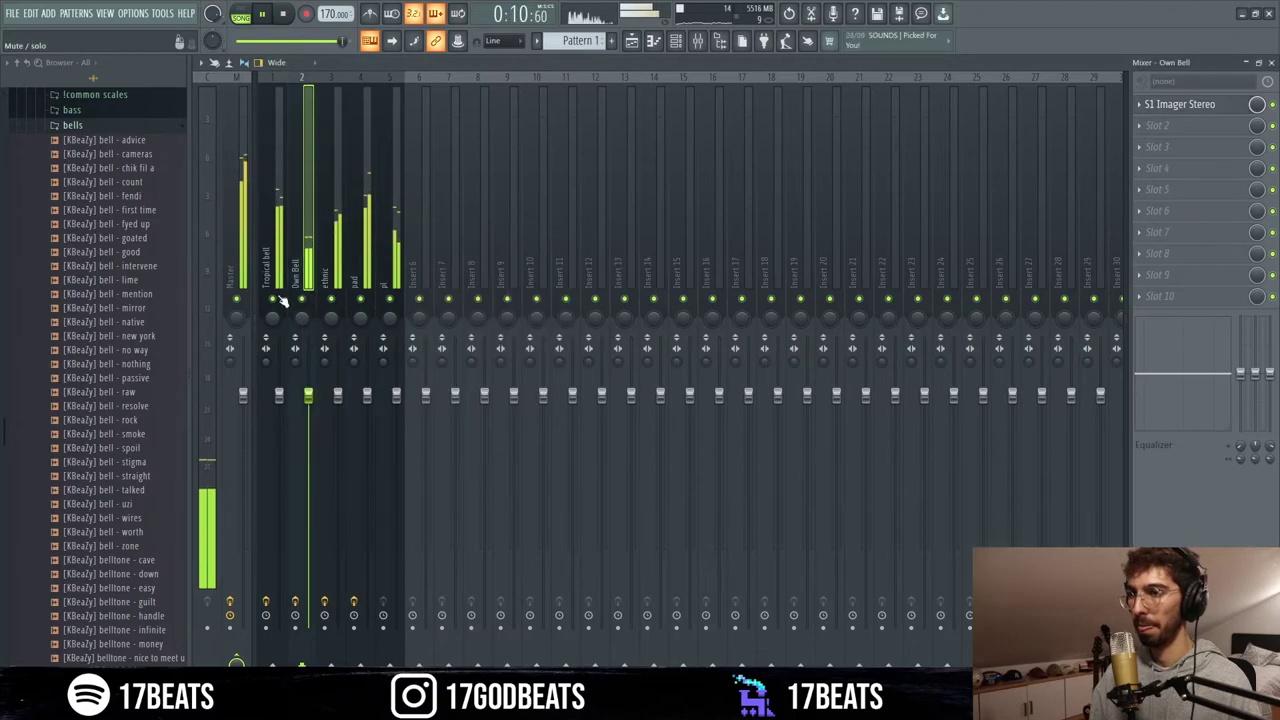
- Add S1 Imager Stereo to the Tropical bell mixer track's third slot with width about 1.19, and lower the track's volume fader
{"action": "left_click", "coordinate": [270, 290]}
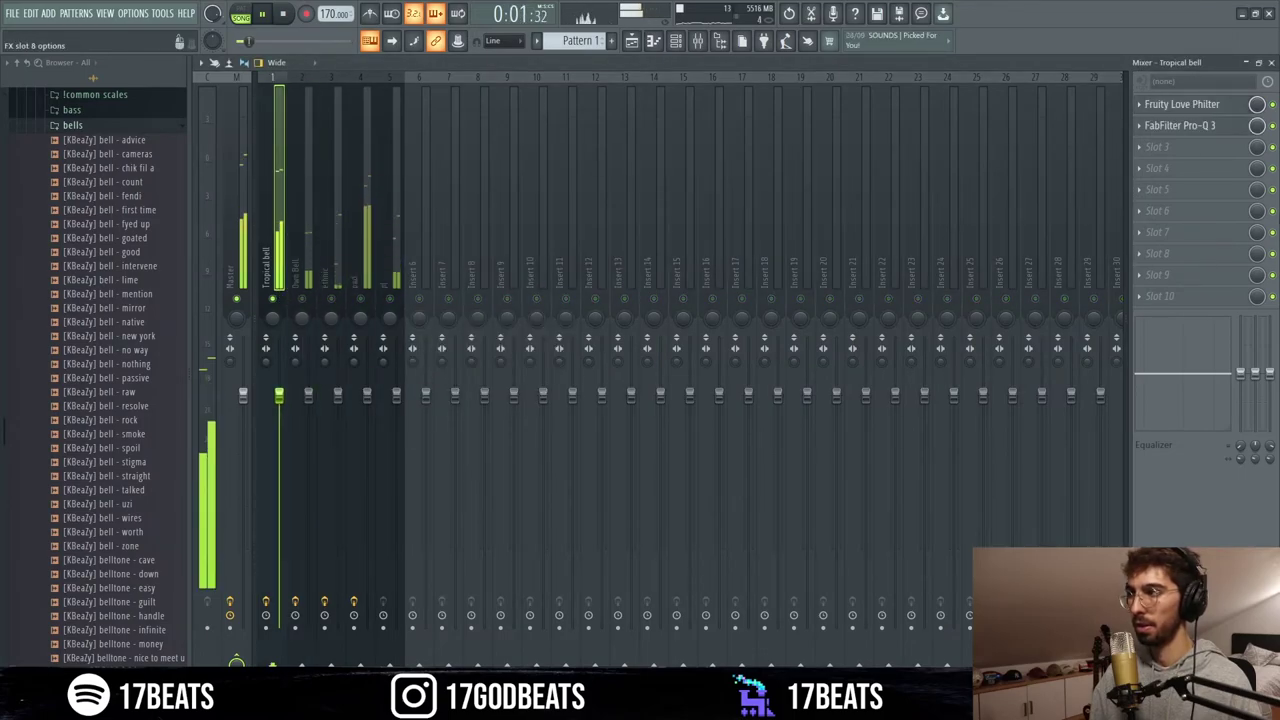
{"action": "left_click", "coordinate": [1203, 148]}
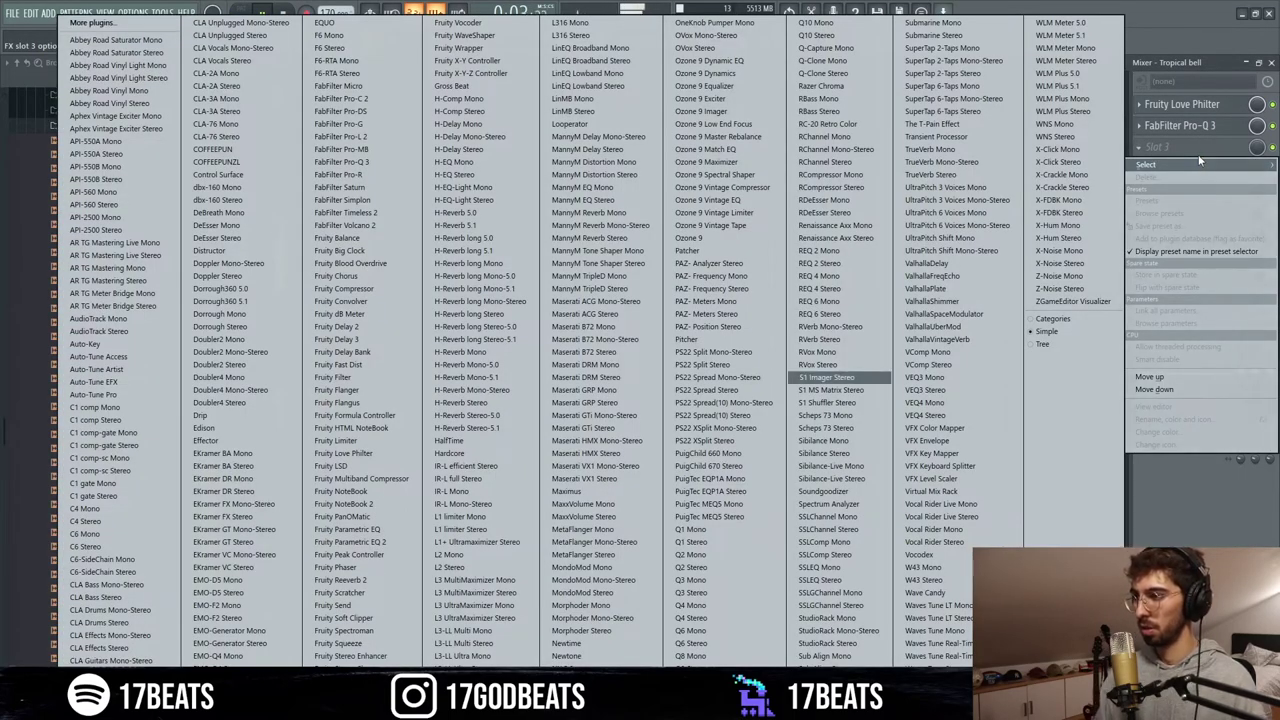
{"action": "left_click", "coordinate": [826, 377]}
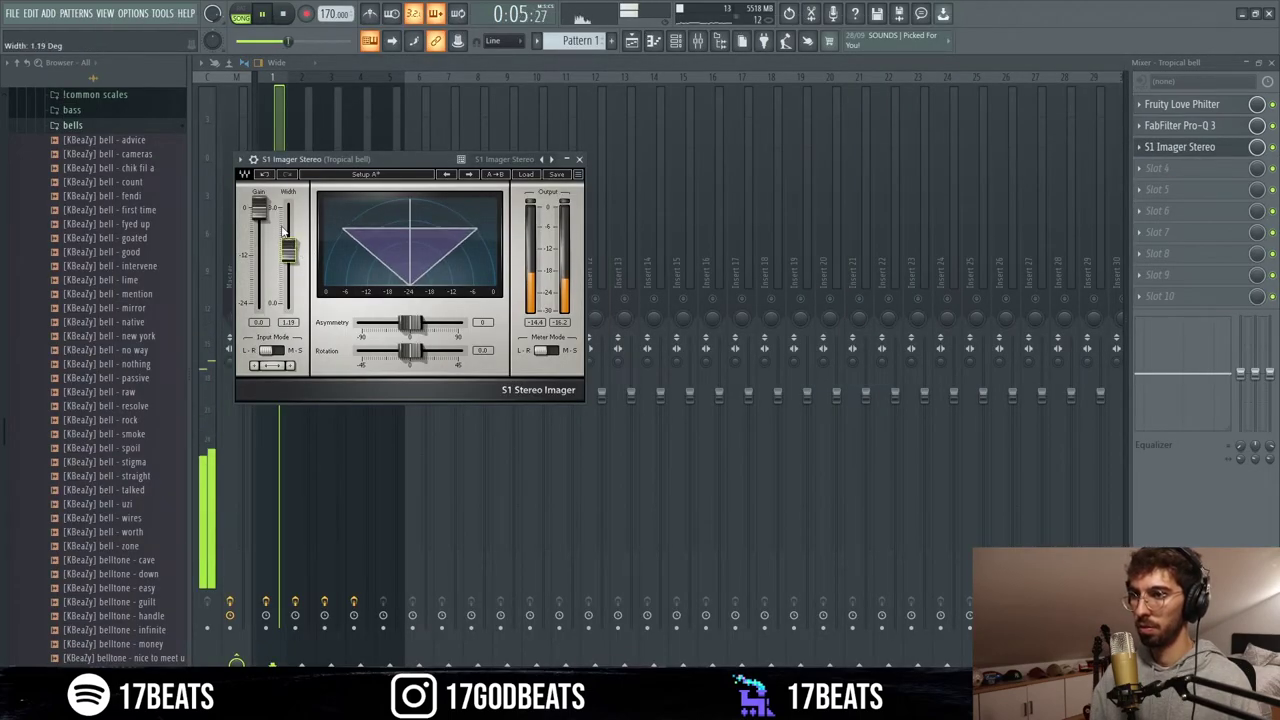
{"action": "key", "text": "Escape"}
{"action": "left_click_drag", "start_coordinate": [280, 400], "coordinate": [279, 441]}
{"action": "right_click", "coordinate": [302, 298]}
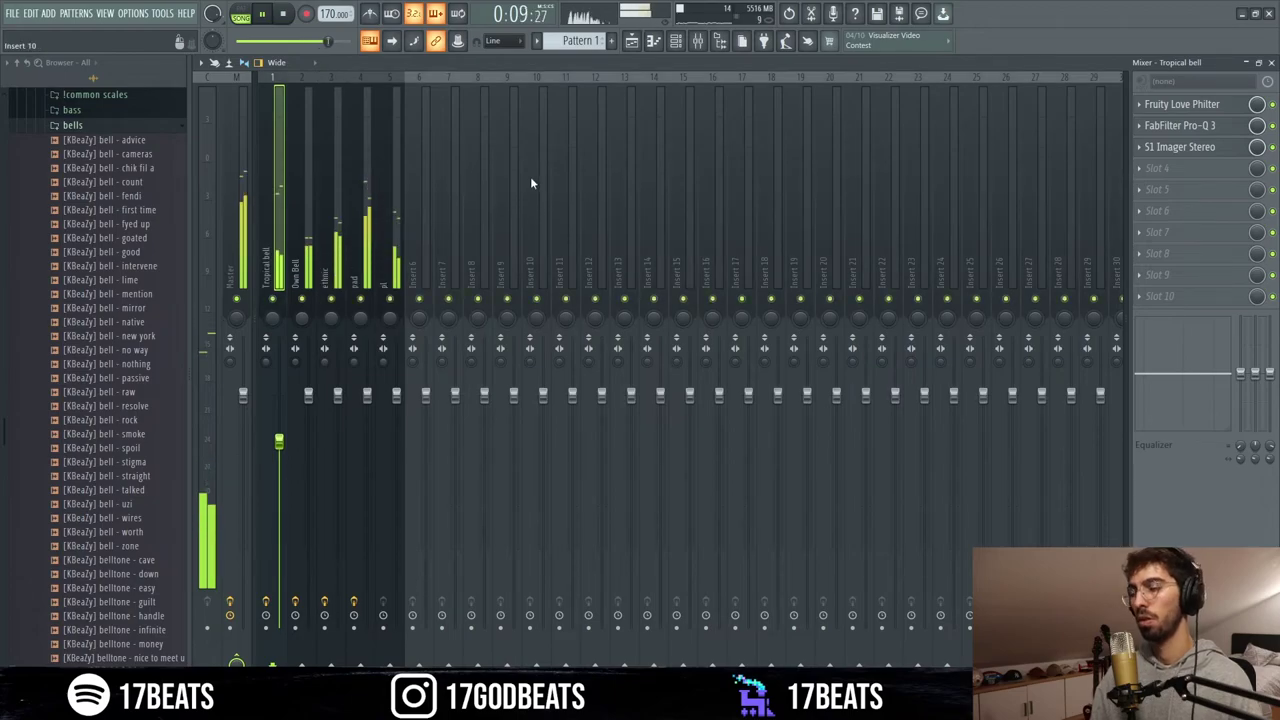
- Return to the playlist and place the ethnic pattern on Track 6 starting at bar 17
{"action": "left_click", "coordinate": [633, 41]}
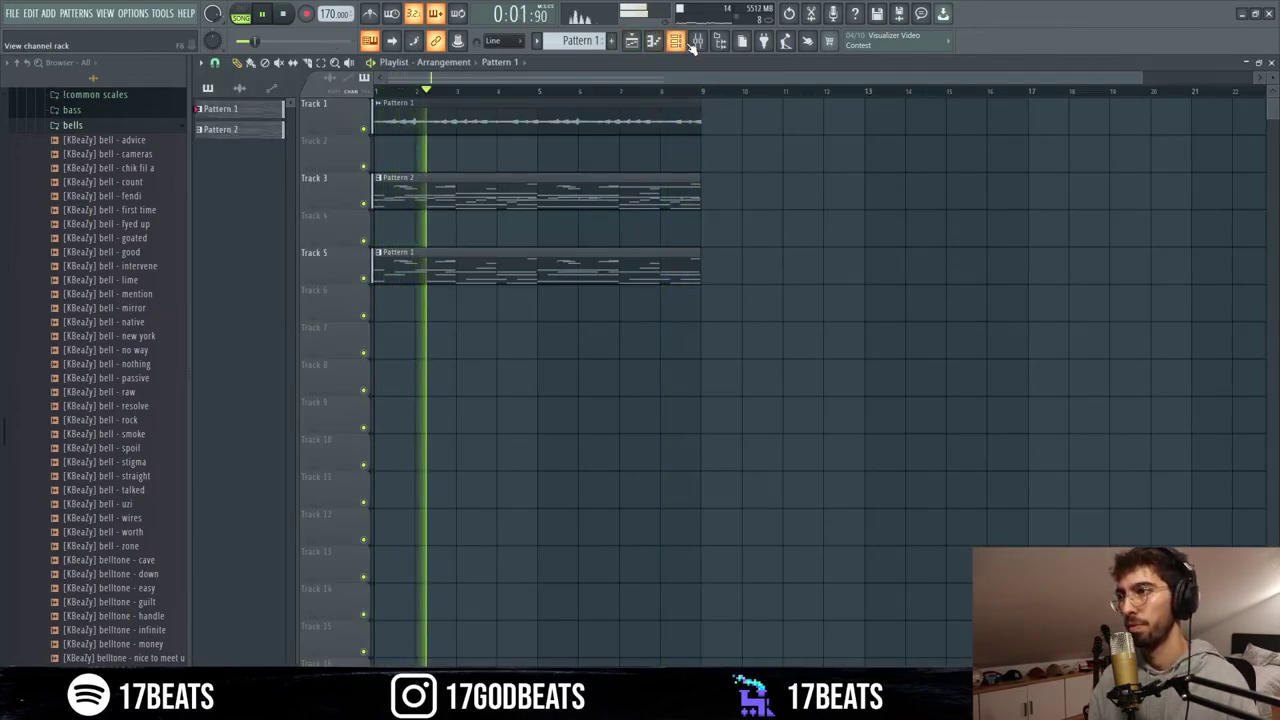
{"action": "left_click", "coordinate": [364, 129]}
{"action": "key", "text": "space"}
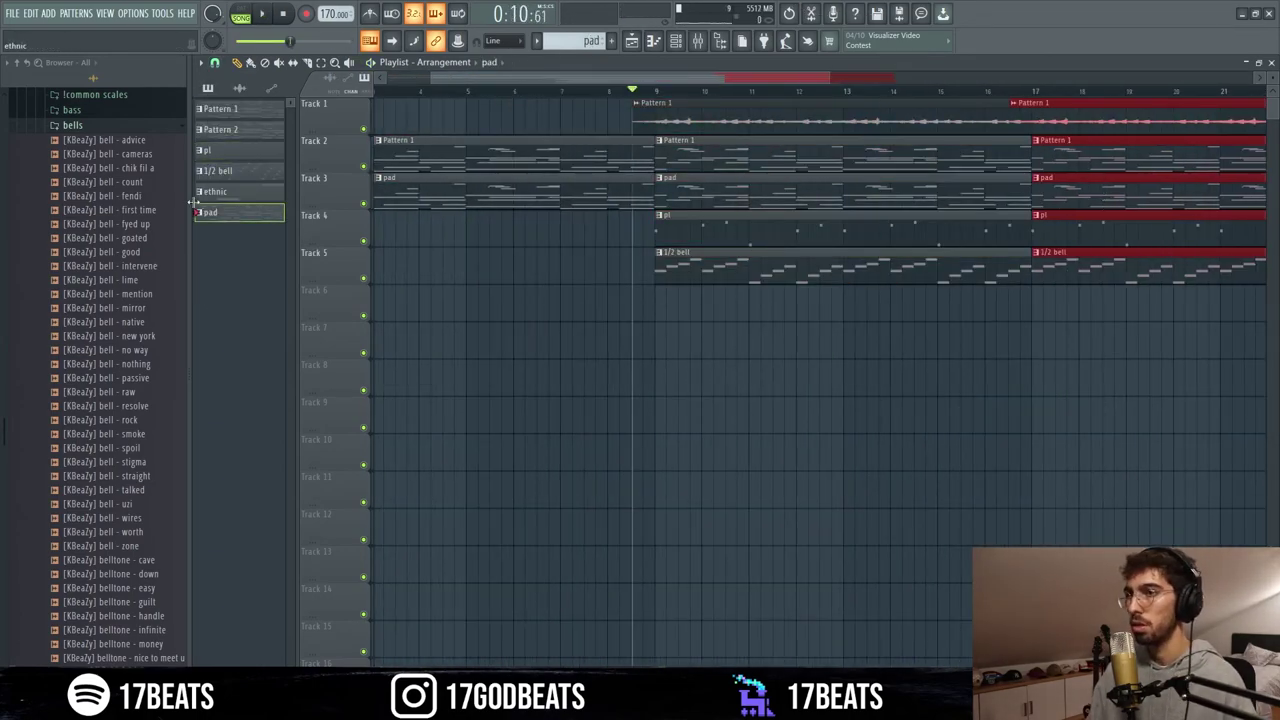
{"action": "left_click", "coordinate": [222, 192]}
{"action": "left_click", "coordinate": [1049, 314]}
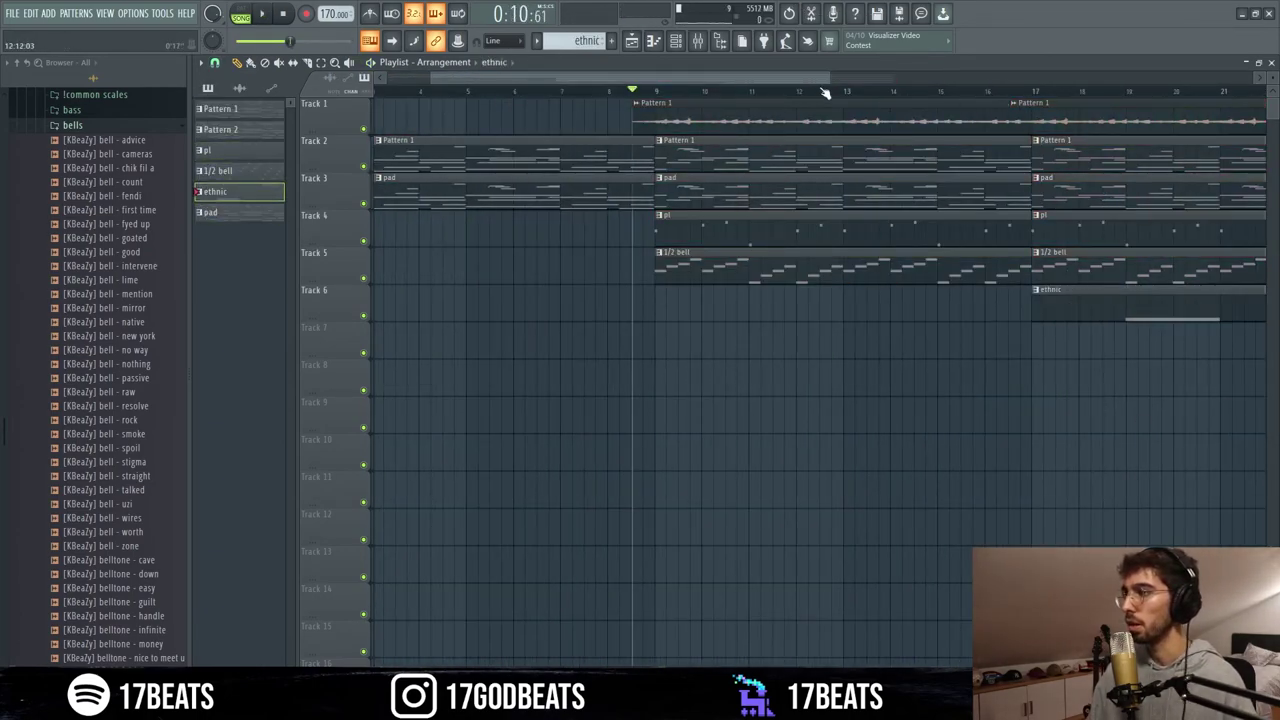
- Lay out isolated copies of the Pattern 1, pad, pl and 1/2 bell clips at bars 25, 33, 41 and 49
{"action": "left_click_drag", "start_coordinate": [833, 75], "coordinate": [1006, 134]}
{"action": "left_click_drag", "start_coordinate": [775, 200], "coordinate": [1127, 204]}
{"action": "scroll", "coordinate": [1037, 86], "scroll_direction": "down", "scroll_amount": 2}
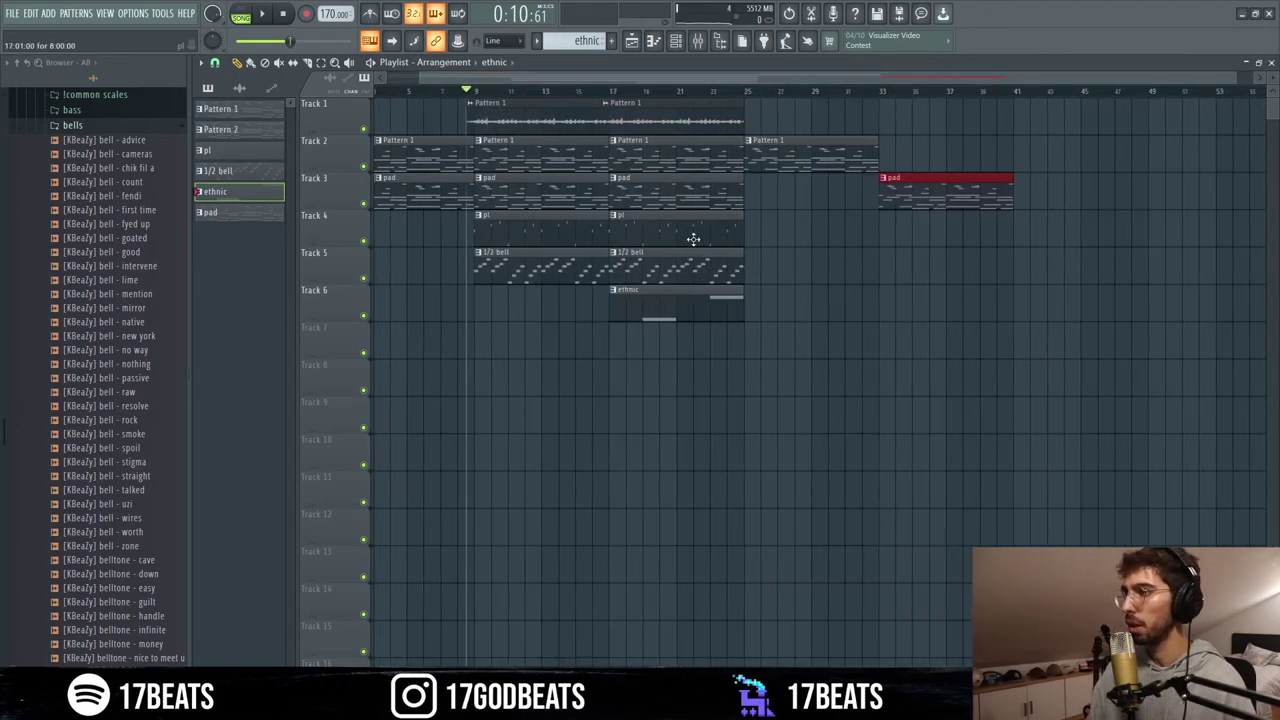
{"action": "left_click_drag", "start_coordinate": [691, 243], "coordinate": [1119, 239]}
{"action": "left_click_drag", "start_coordinate": [734, 257], "coordinate": [1230, 277]}
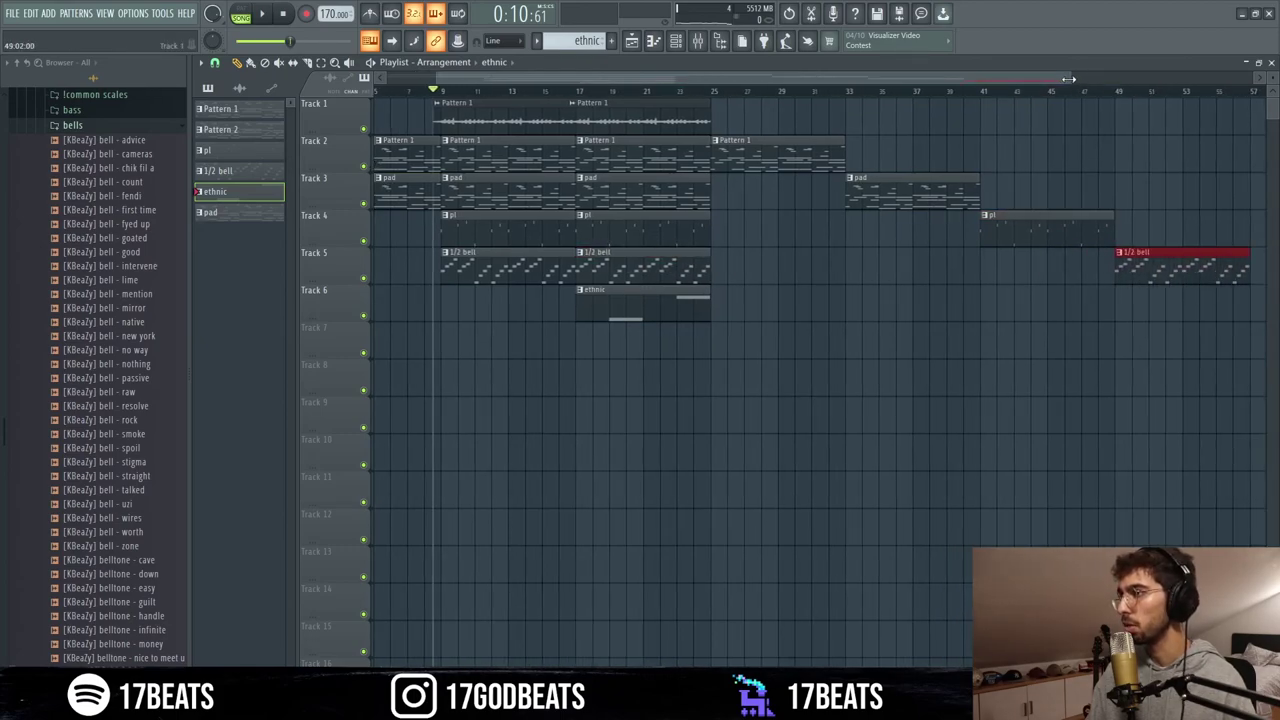
- Place an isolated copy of the ethnic clip at bar 57 and the Pattern 1 audio clip at about bar 65
{"action": "left_click_drag", "start_coordinate": [1068, 78], "coordinate": [1165, 79]}
{"action": "left_click", "coordinate": [600, 309]}
{"action": "left_click_drag", "start_coordinate": [600, 309], "coordinate": [1230, 150]}
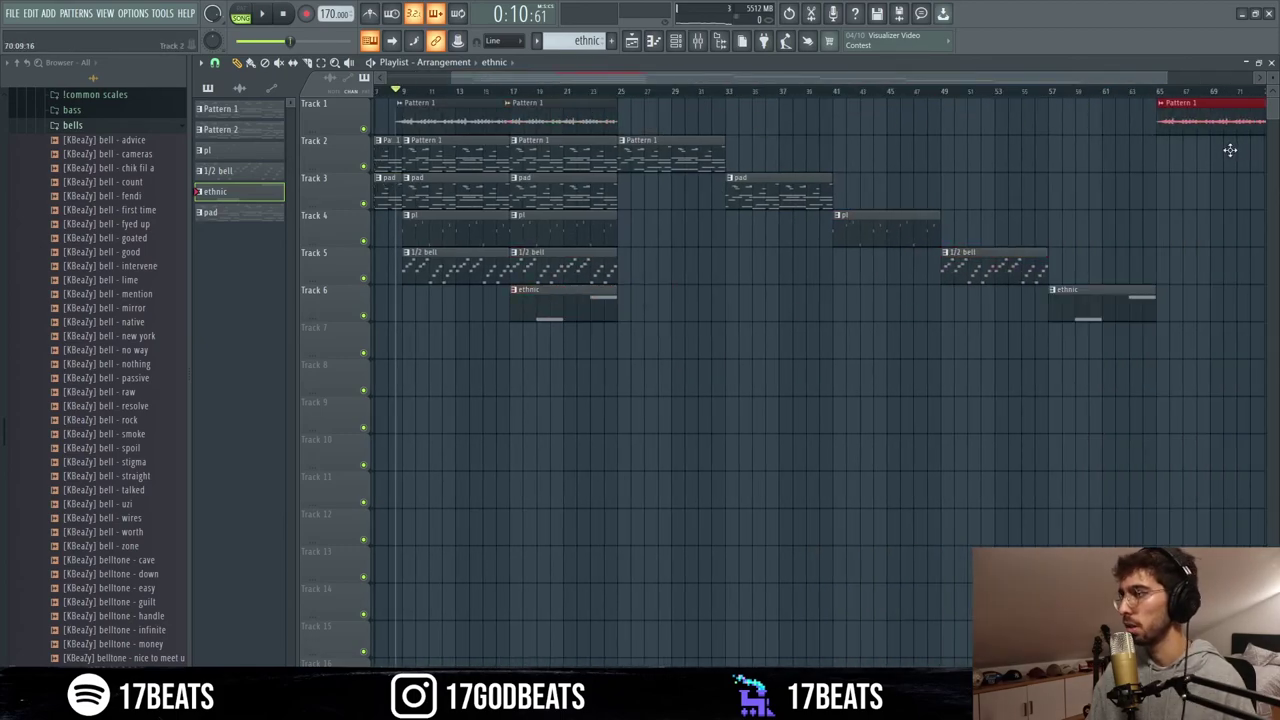
{"action": "scroll", "coordinate": [1090, 100], "scroll_direction": "right", "scroll_amount": 3}
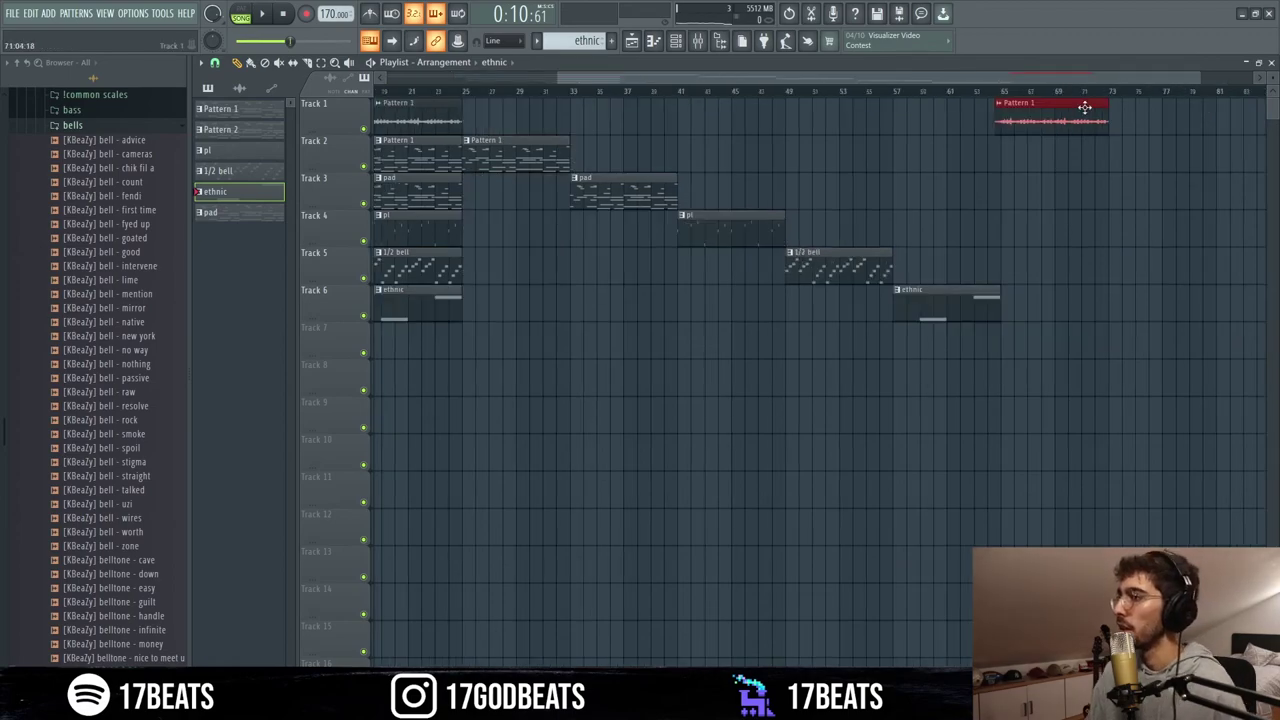